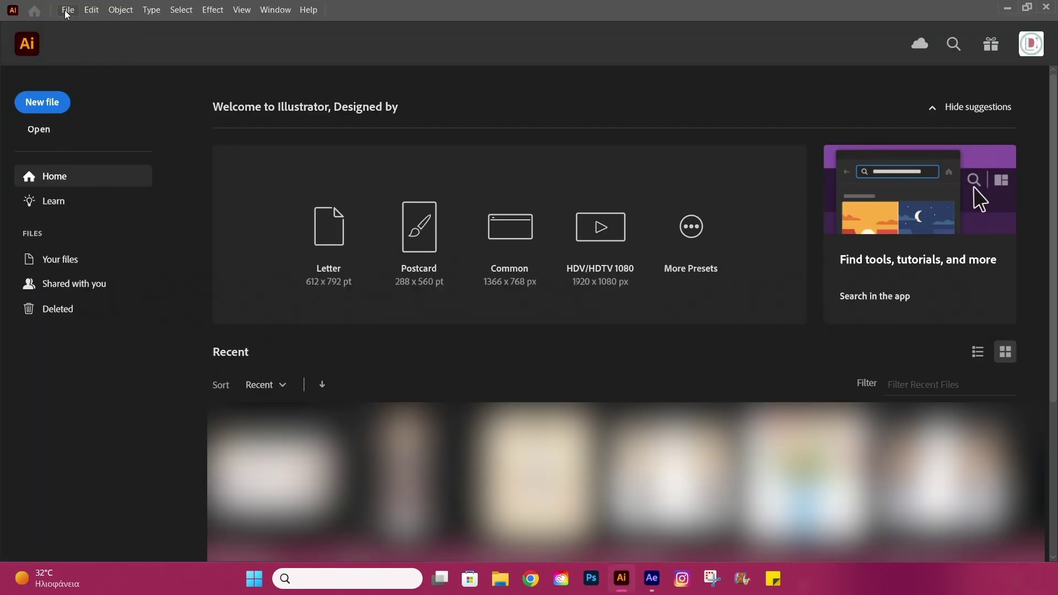
Step: Create a new A4 document named 'foureira' in pixels, RGB colour, Screen 72 ppi raster effects
{"action": "left_click", "coordinate": [68, 9]}
{"action": "left_click", "coordinate": [408, 104]}
{"action": "left_click", "coordinate": [408, 212]}
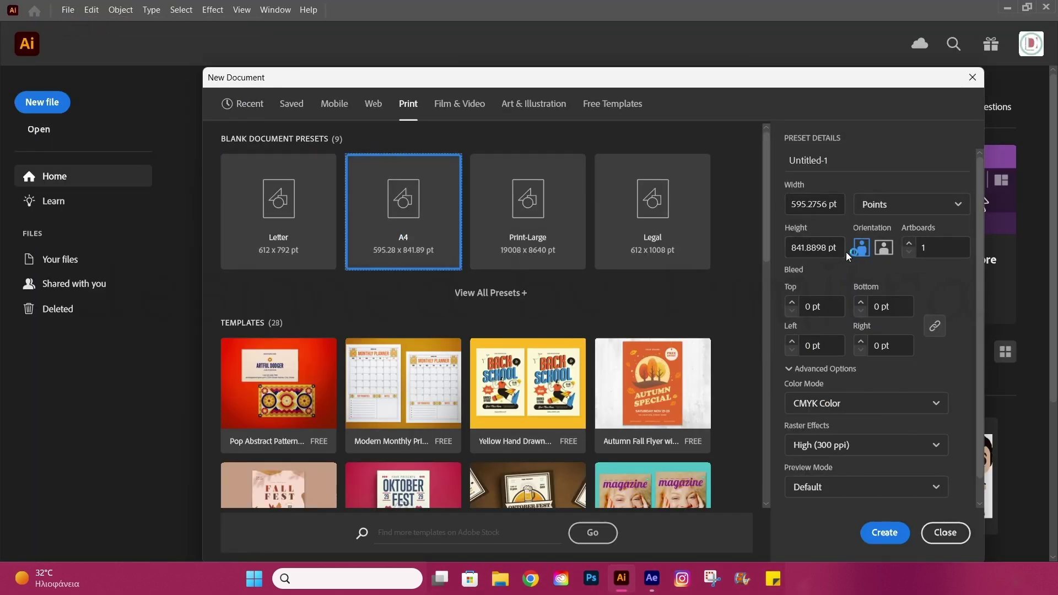
{"action": "left_click", "coordinate": [871, 204]}
{"action": "left_click", "coordinate": [874, 212]}
{"action": "left_click_drag", "start_coordinate": [849, 160], "coordinate": [779, 156]}
{"action": "type", "text": "foureira"}
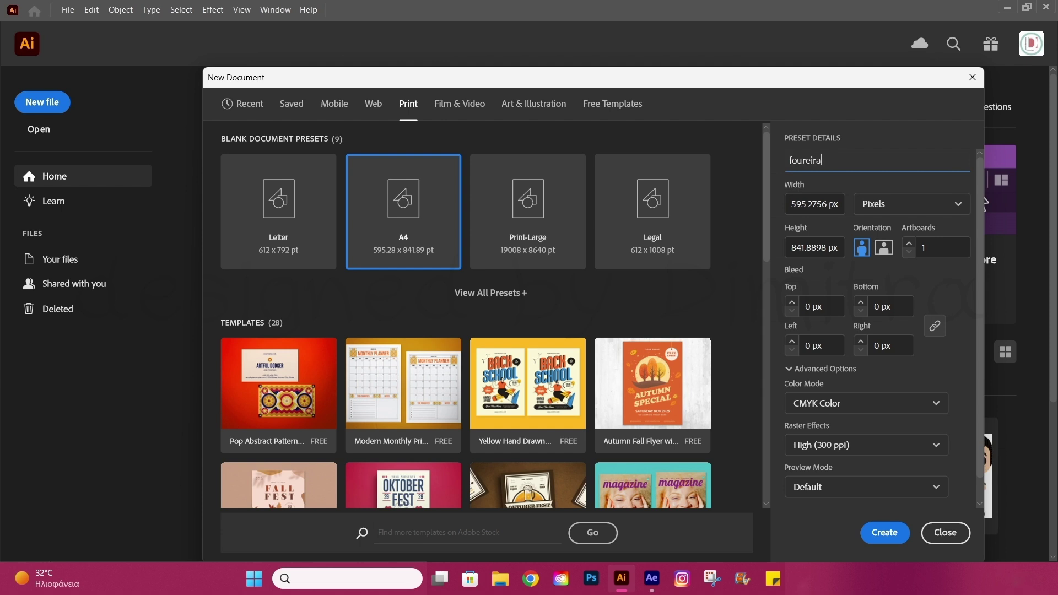
{"action": "left_click", "coordinate": [866, 403]}
{"action": "left_click", "coordinate": [810, 428]}
{"action": "left_click", "coordinate": [865, 445]}
{"action": "left_click", "coordinate": [815, 514]}
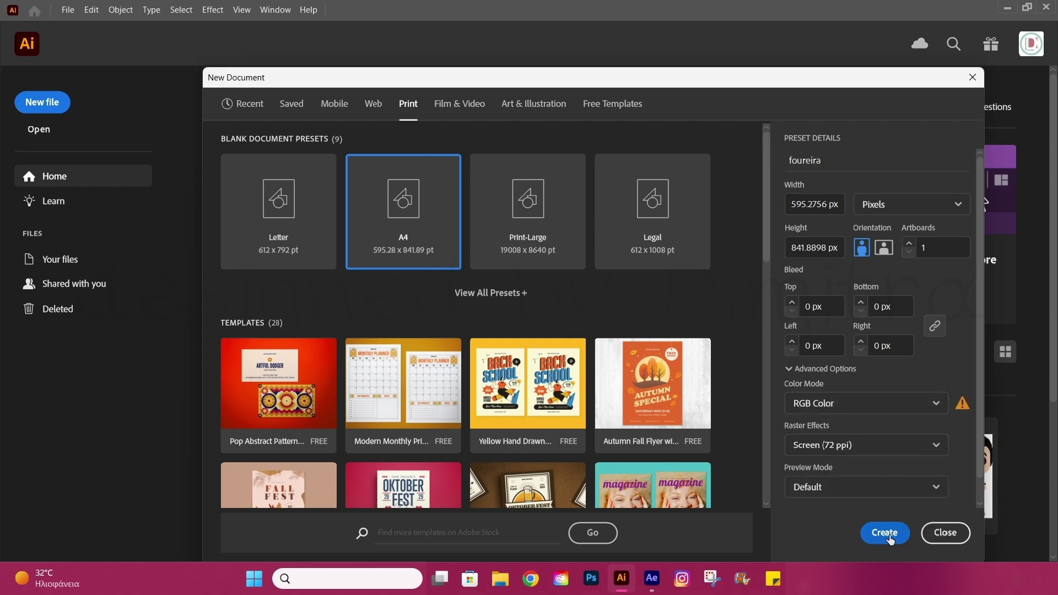
{"action": "left_click", "coordinate": [884, 532]}
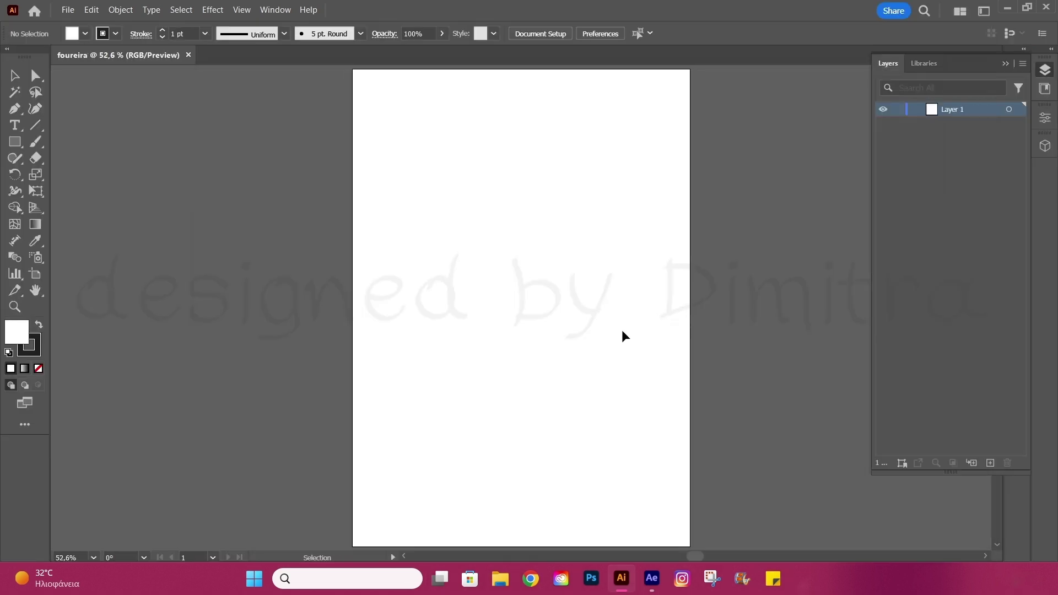
Step: Rename Layer 1 to 'paper' and place the pencil sketch image, positioned to fit the page
{"action": "double_click", "coordinate": [953, 110]}
{"action": "type", "text": "paper"}
{"action": "key", "text": "Return"}
{"action": "left_click", "coordinate": [68, 9]}
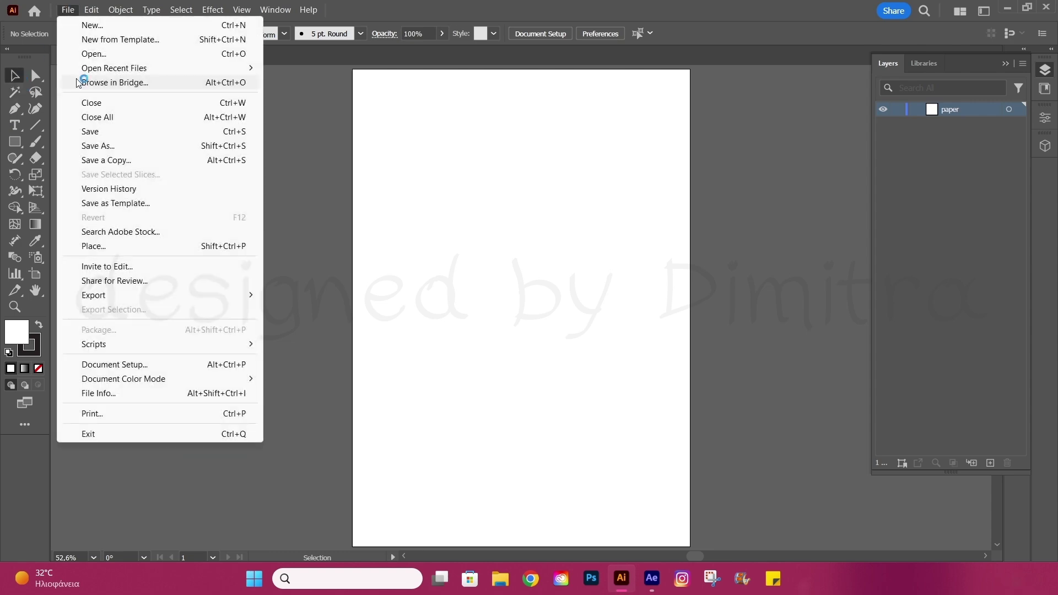
{"action": "left_click", "coordinate": [159, 244]}
{"action": "left_click", "coordinate": [388, 218]}
{"action": "left_click_drag", "start_coordinate": [557, 298], "coordinate": [533, 267]}
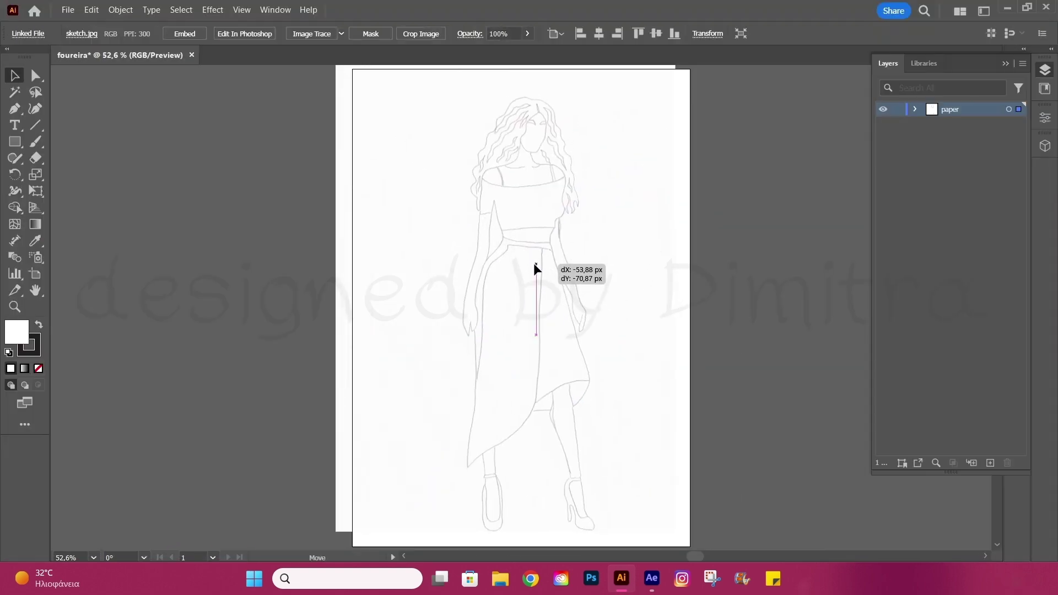
Step: Lock the paper layer and add a new layer named 'face' above it
{"action": "left_click", "coordinate": [897, 109]}
{"action": "left_click", "coordinate": [991, 464]}
{"action": "double_click", "coordinate": [948, 109]}
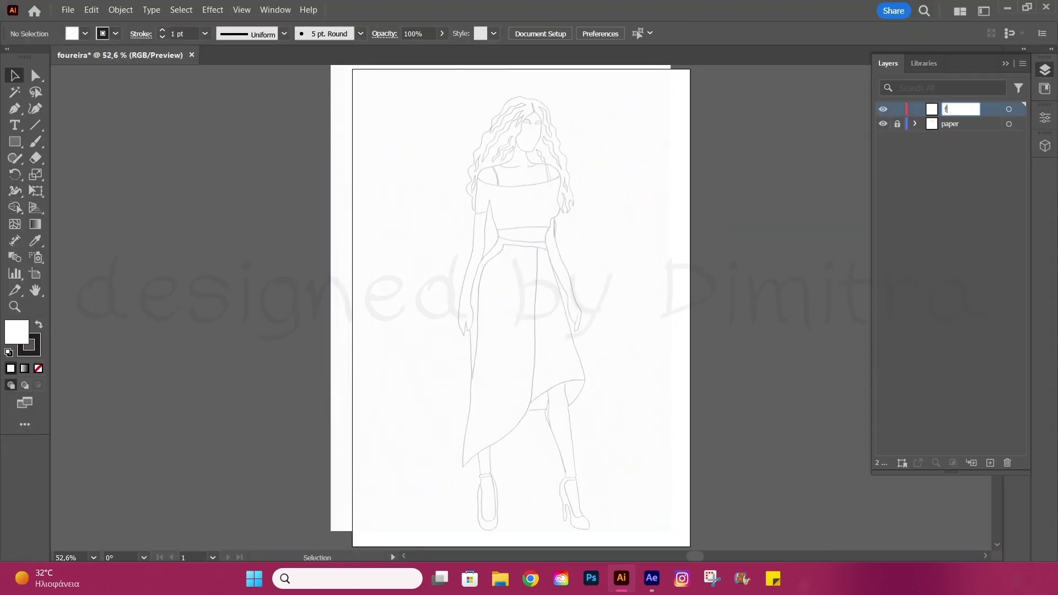
{"action": "type", "text": "face"}
{"action": "key", "text": "Return"}
Step: Pencil-trace the left and right sides of the face down into the neck
{"action": "left_click_drag", "start_coordinate": [15, 160], "coordinate": [71, 175]}
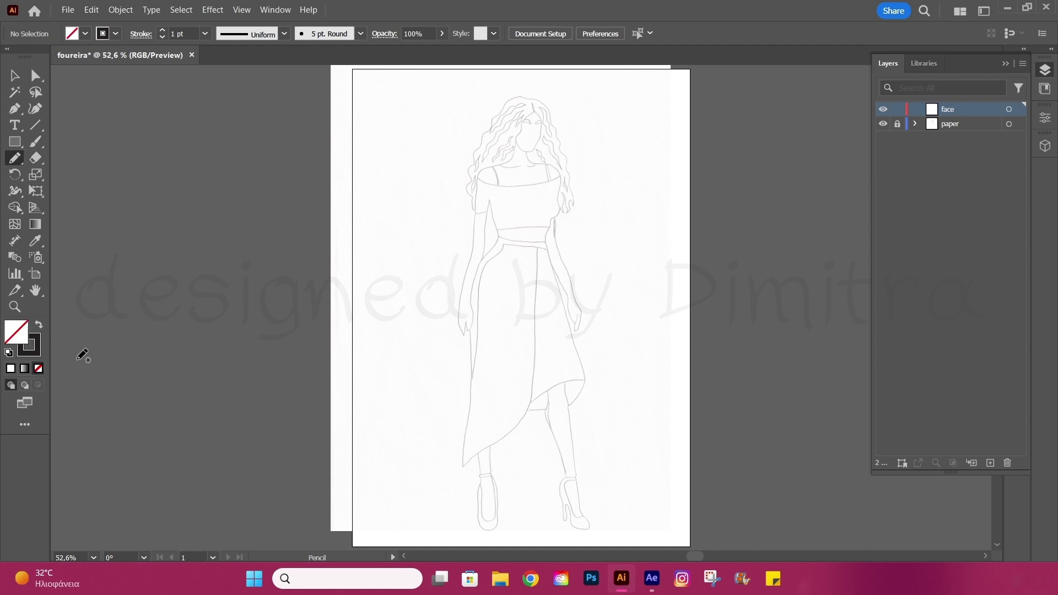
{"action": "scroll", "coordinate": [508, 130], "scroll_direction": "up", "scroll_amount": 5}
{"action": "scroll", "coordinate": [442, 350], "scroll_direction": "up", "scroll_amount": 1}
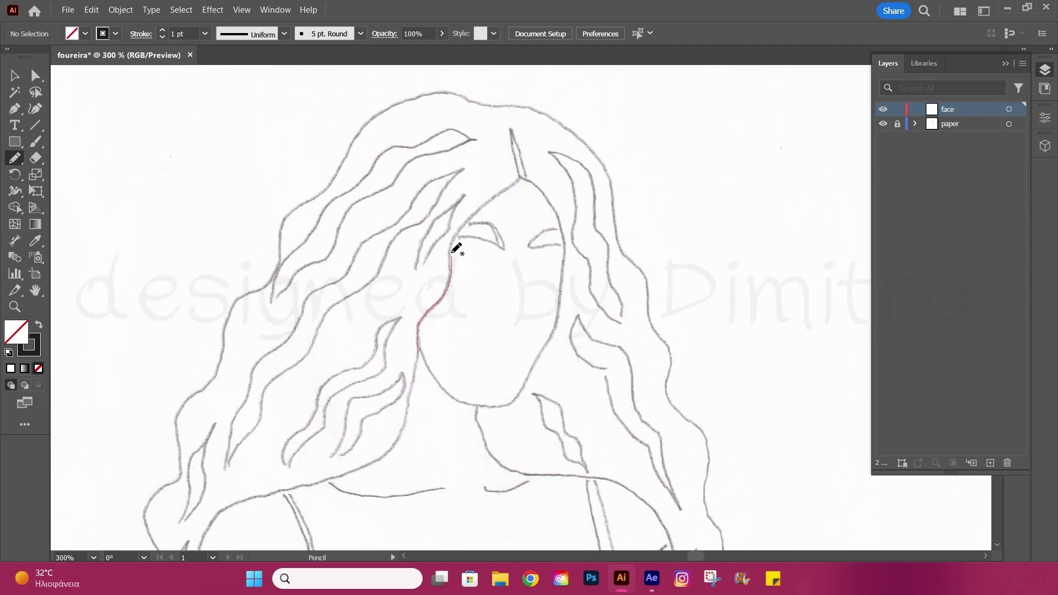
{"action": "left_click_drag", "start_coordinate": [497, 197], "coordinate": [518, 182]}
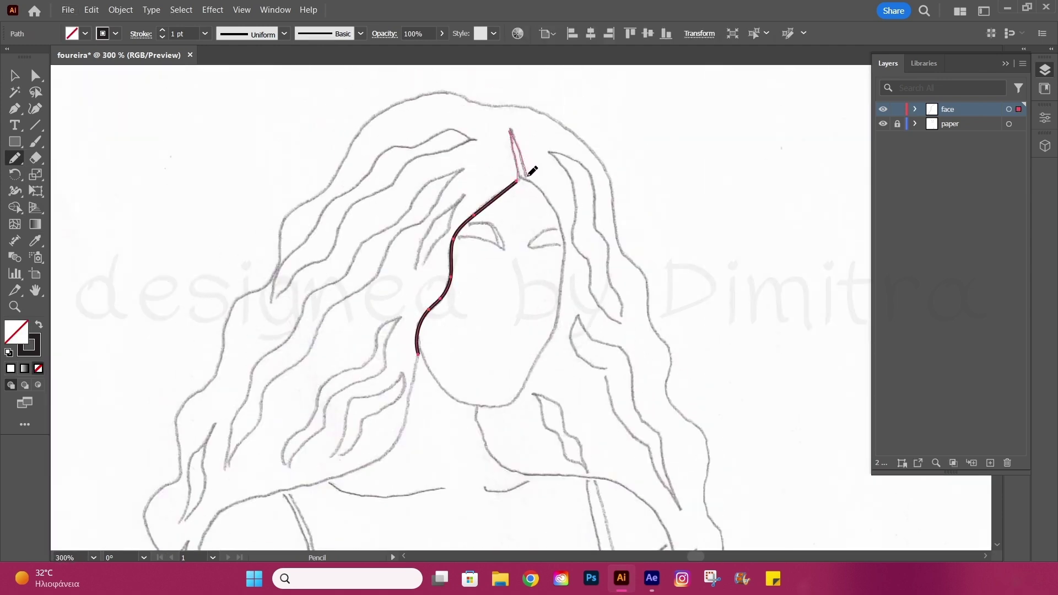
{"action": "left_click_drag", "start_coordinate": [563, 298], "coordinate": [557, 325]}
{"action": "scroll", "coordinate": [566, 253], "scroll_direction": "down", "scroll_amount": 2}
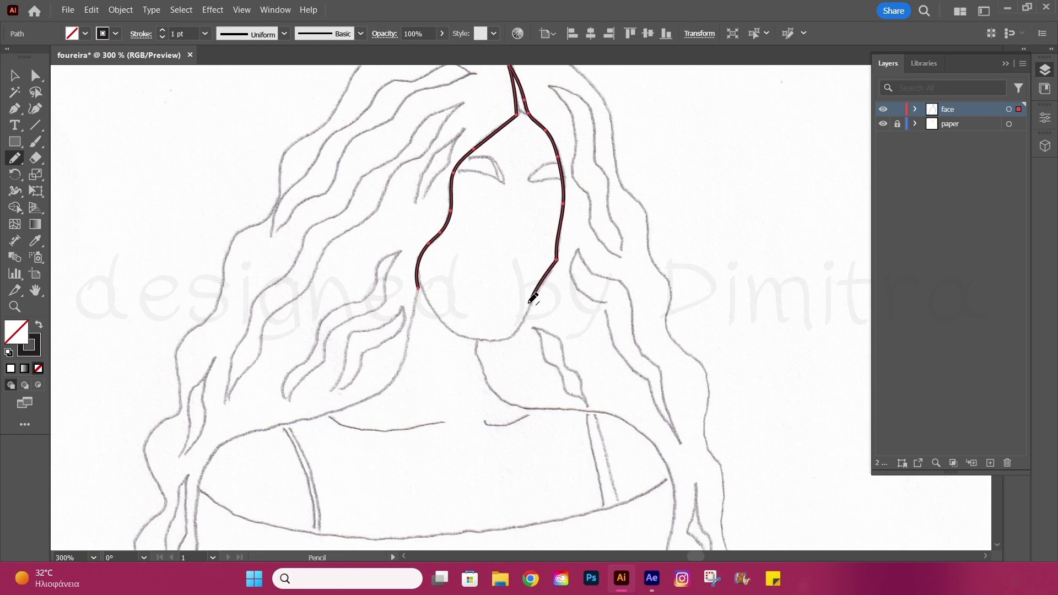
{"action": "left_click_drag", "start_coordinate": [546, 277], "coordinate": [524, 322]}
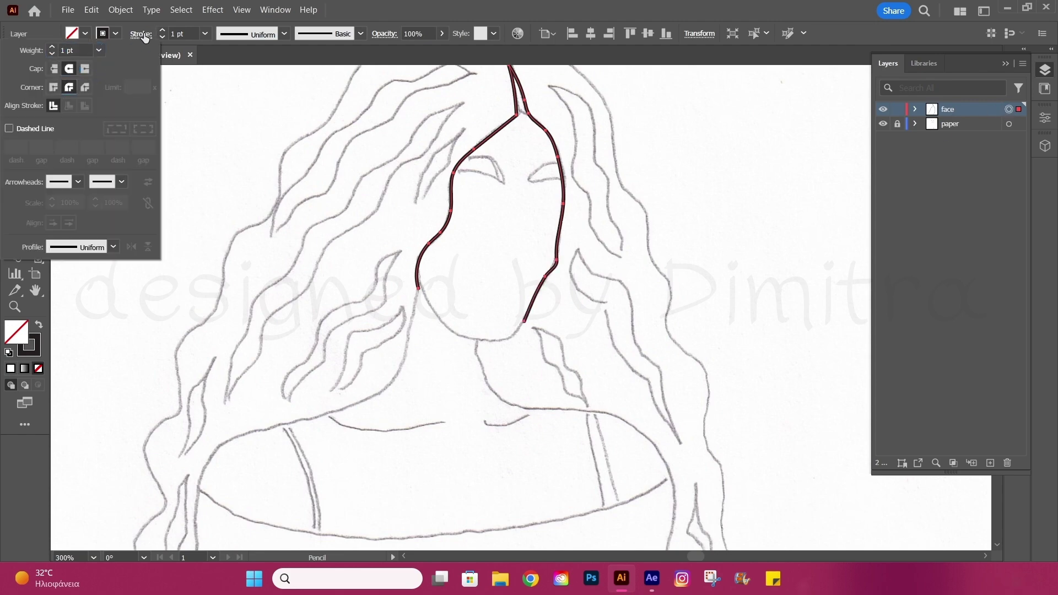
Step: Trace the left neck line continuing along the shoulder and neckline
{"action": "key", "text": "ctrl+plus"}
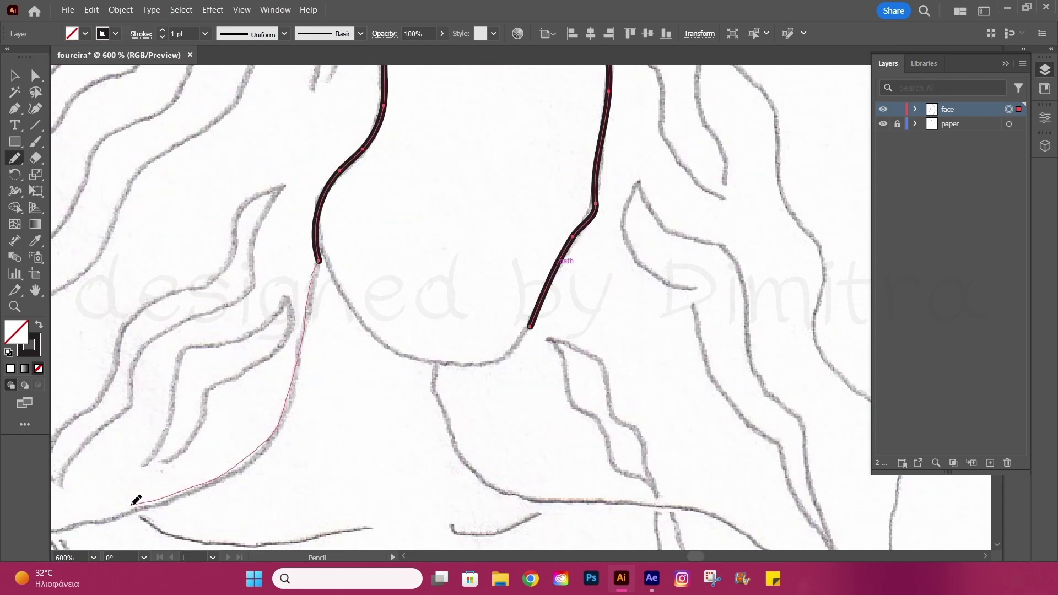
{"action": "left_click_drag", "start_coordinate": [136, 500], "coordinate": [136, 500]}
{"action": "key", "text": "ctrl+minus"}
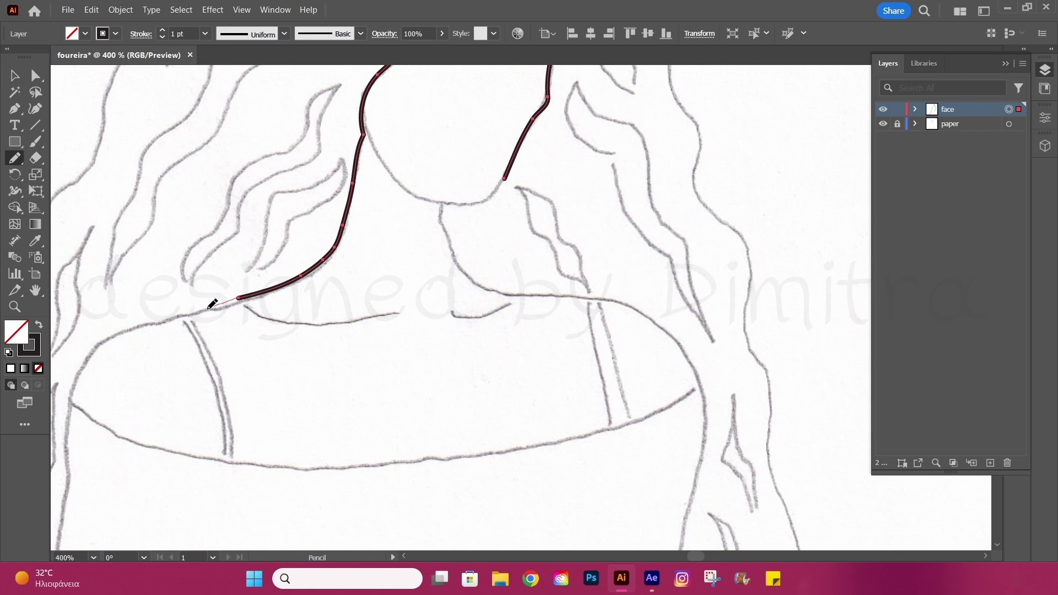
{"action": "left_click_drag", "start_coordinate": [87, 362], "coordinate": [69, 402]}
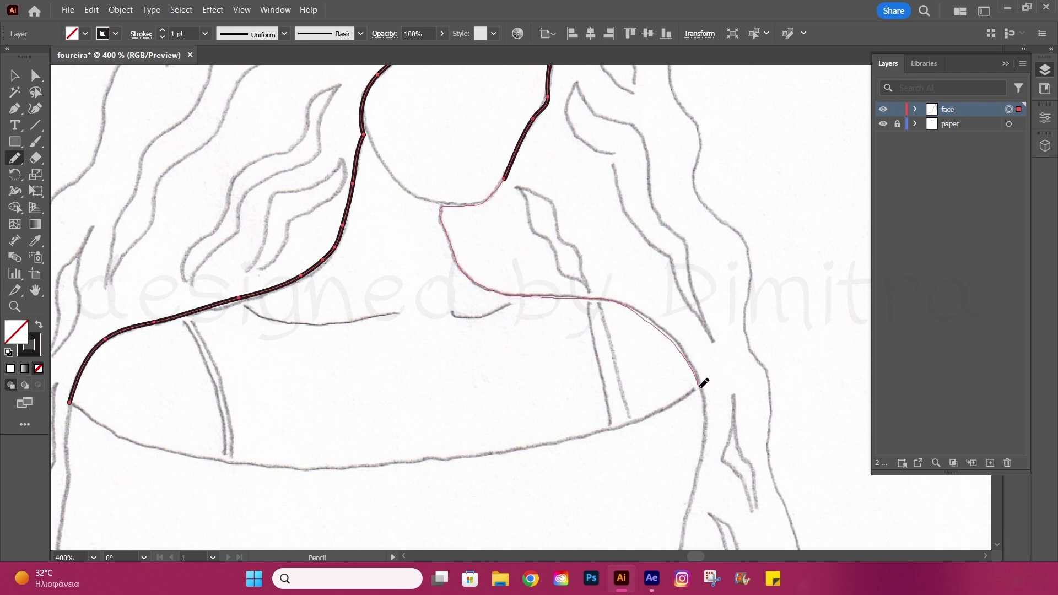
{"action": "left_click_drag", "start_coordinate": [700, 388], "coordinate": [700, 391]}
{"action": "scroll", "coordinate": [167, 331], "scroll_direction": "down", "scroll_amount": 2}
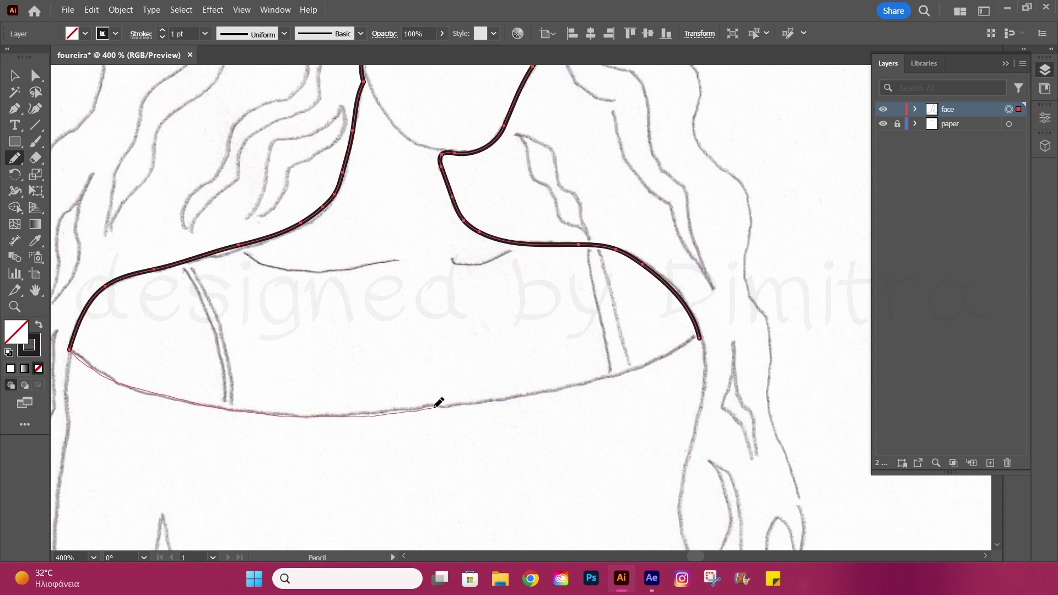
{"action": "left_click_drag", "start_coordinate": [706, 333], "coordinate": [701, 337]}
Step: Trace the top edge of the sleeve and the outer edge of the arm
{"action": "key", "text": "ctrl+minus"}
{"action": "key", "text": "ctrl+minus"}
{"action": "scroll", "coordinate": [539, 243], "scroll_direction": "down", "scroll_amount": 3}
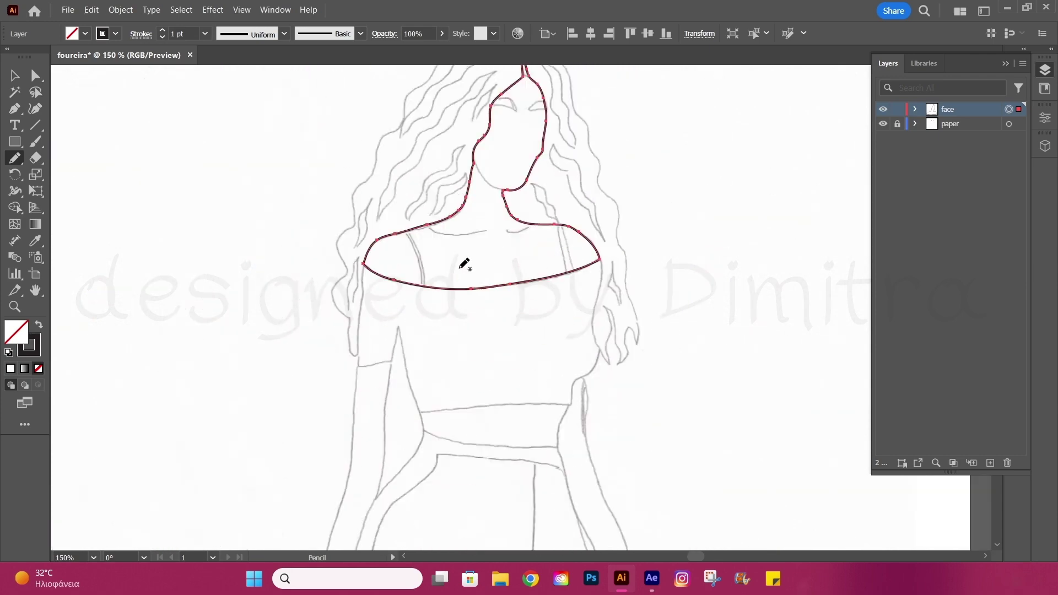
{"action": "scroll", "coordinate": [466, 267], "scroll_direction": "down", "scroll_amount": 5}
{"action": "key", "text": "ctrl+plus"}
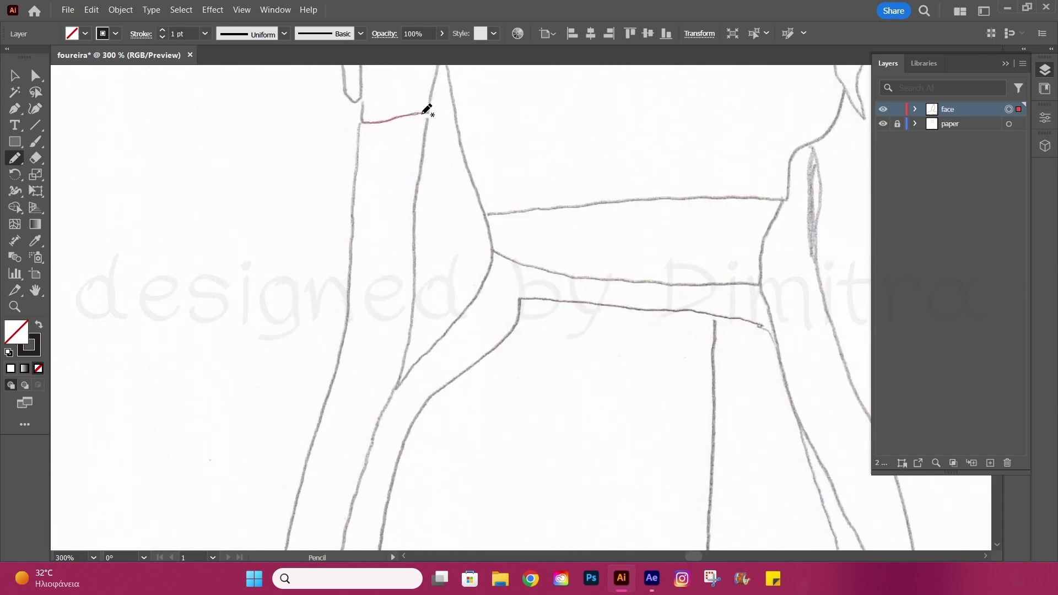
{"action": "left_click_drag", "start_coordinate": [424, 113], "coordinate": [428, 114]}
{"action": "key", "text": "ctrl+minus"}
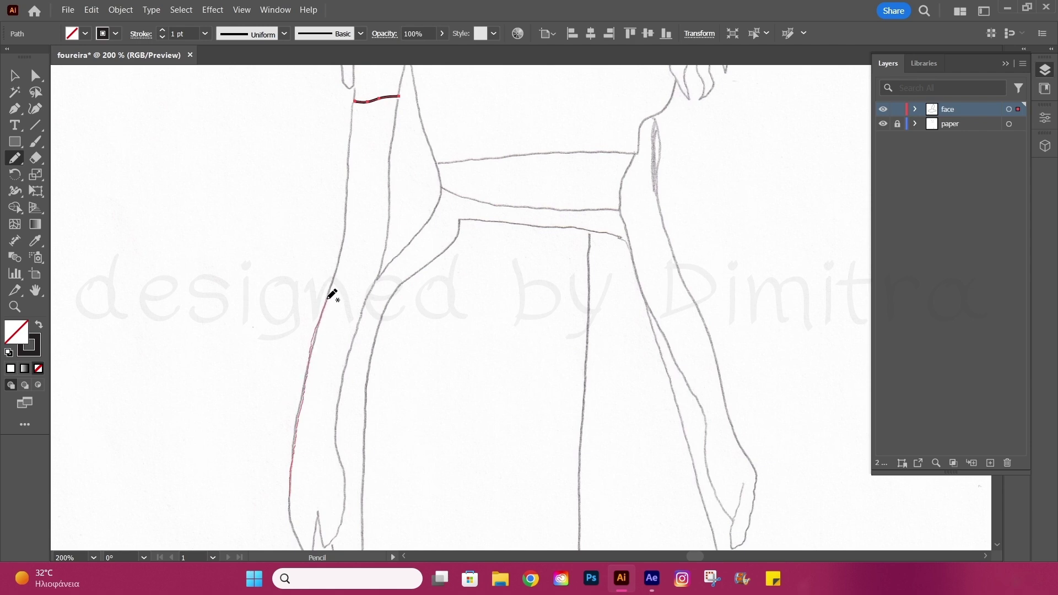
{"action": "left_click_drag", "start_coordinate": [332, 296], "coordinate": [333, 298]}
{"action": "scroll", "coordinate": [342, 309], "scroll_direction": "up", "scroll_amount": 2}
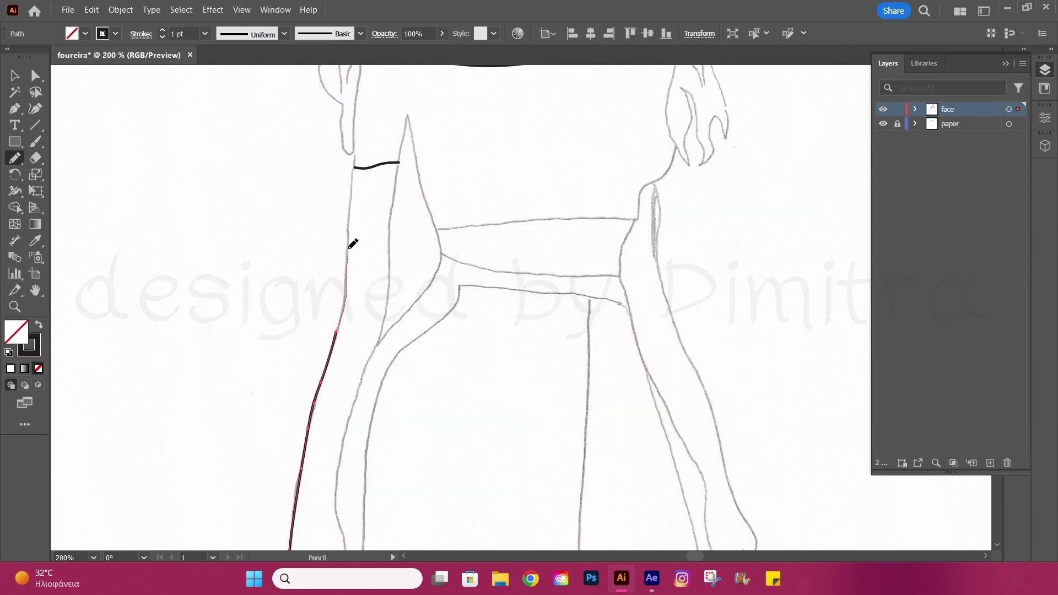
{"action": "left_click_drag", "start_coordinate": [353, 184], "coordinate": [353, 169]}
{"action": "key", "text": "ctrl+plus"}
{"action": "scroll", "coordinate": [383, 288], "scroll_direction": "up", "scroll_amount": 2}
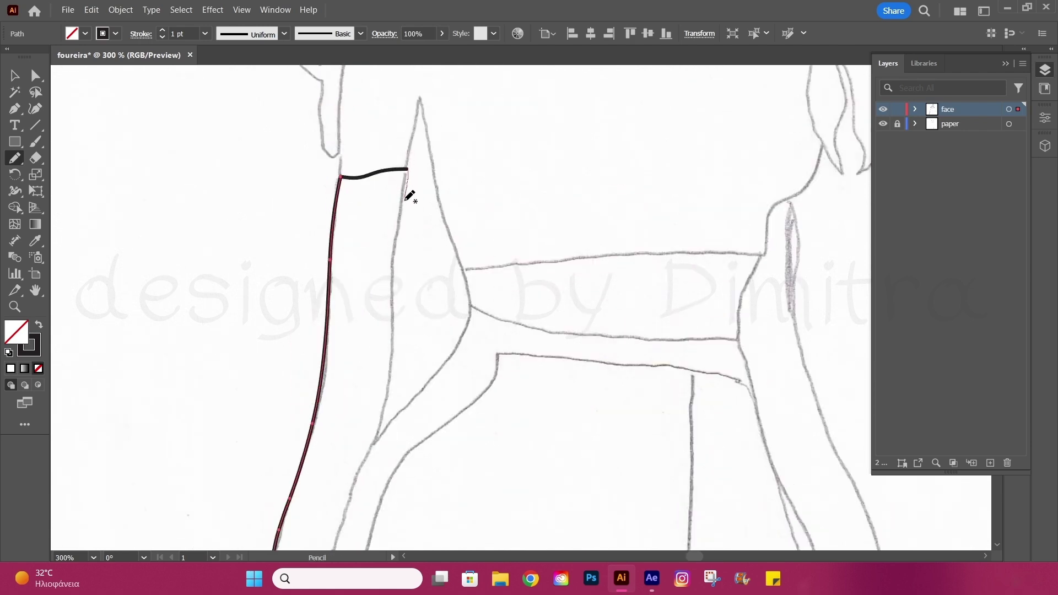
Step: Delete the short sleeve stroke and extend the arm outline across the sleeve top
{"action": "left_click", "coordinate": [915, 109]}
{"action": "left_click", "coordinate": [1009, 138]}
{"action": "key", "text": "Delete"}
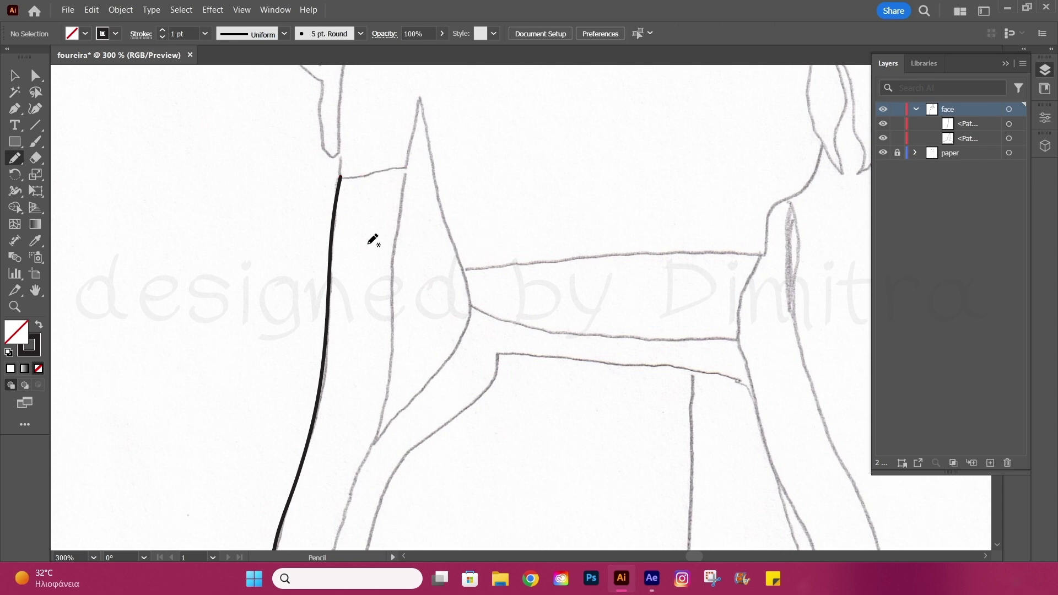
{"action": "left_click", "coordinate": [1009, 123]}
{"action": "left_click_drag", "start_coordinate": [340, 176], "coordinate": [403, 169]}
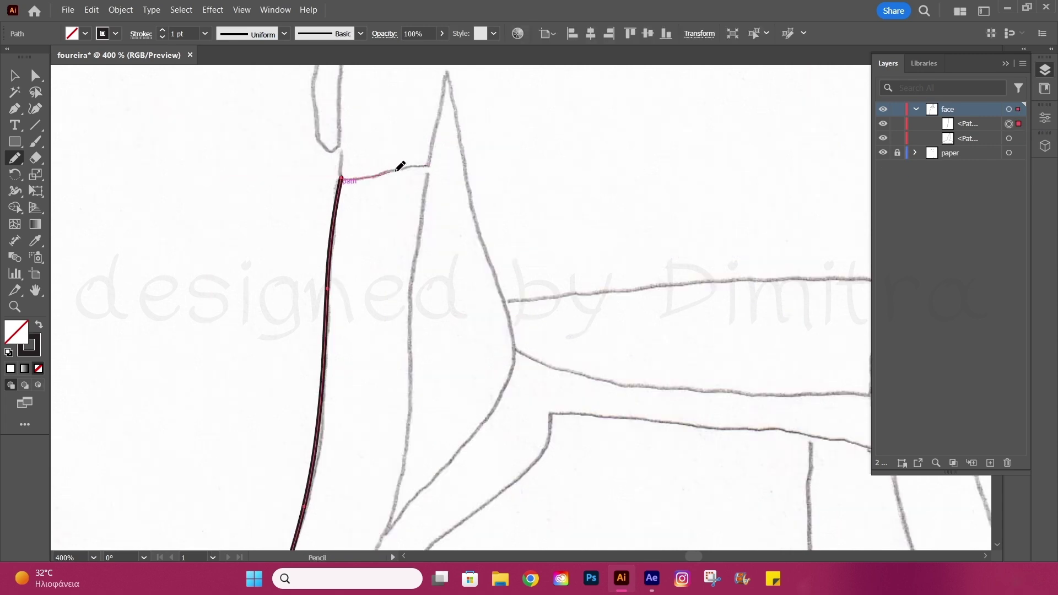
{"action": "key", "text": "ctrl+plus"}
{"action": "key", "text": "ctrl+minus"}
Step: Trace the inner edge of the arm and join it to the arm outline
{"action": "left_click_drag", "start_coordinate": [396, 447], "coordinate": [408, 422]}
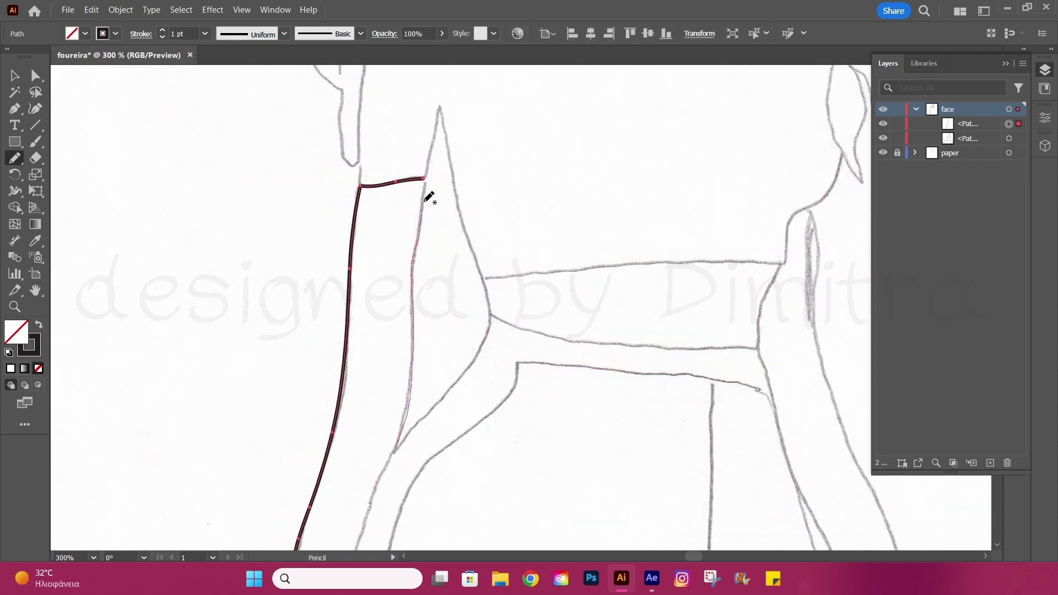
{"action": "left_click_drag", "start_coordinate": [425, 201], "coordinate": [424, 203]}
{"action": "scroll", "coordinate": [342, 366], "scroll_direction": "down", "scroll_amount": 3}
{"action": "key", "text": "ctrl+plus"}
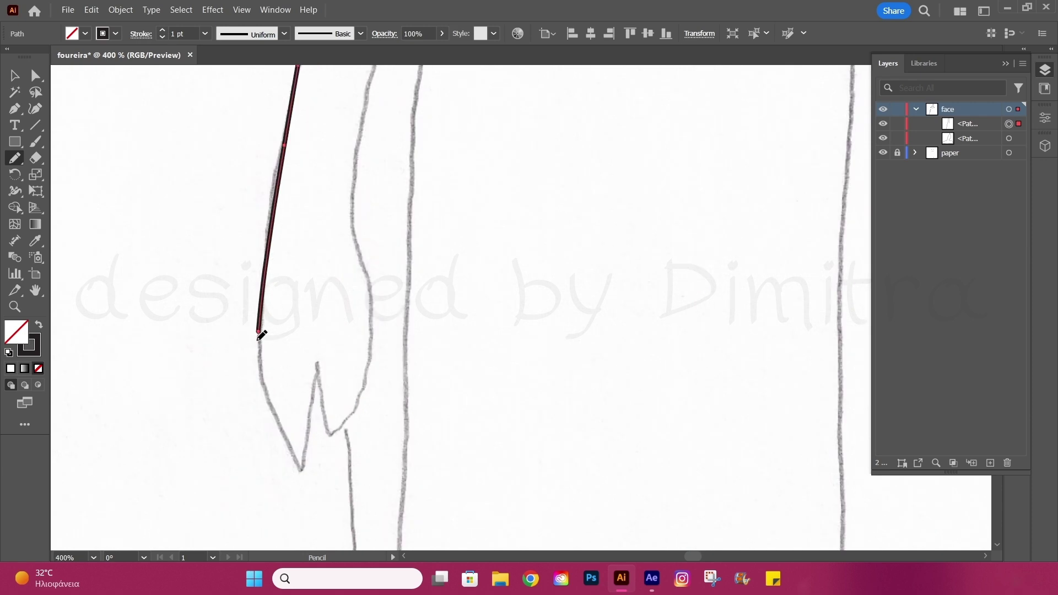
{"action": "left_click_drag", "start_coordinate": [360, 243], "coordinate": [359, 245]}
{"action": "scroll", "coordinate": [380, 398], "scroll_direction": "up", "scroll_amount": 3}
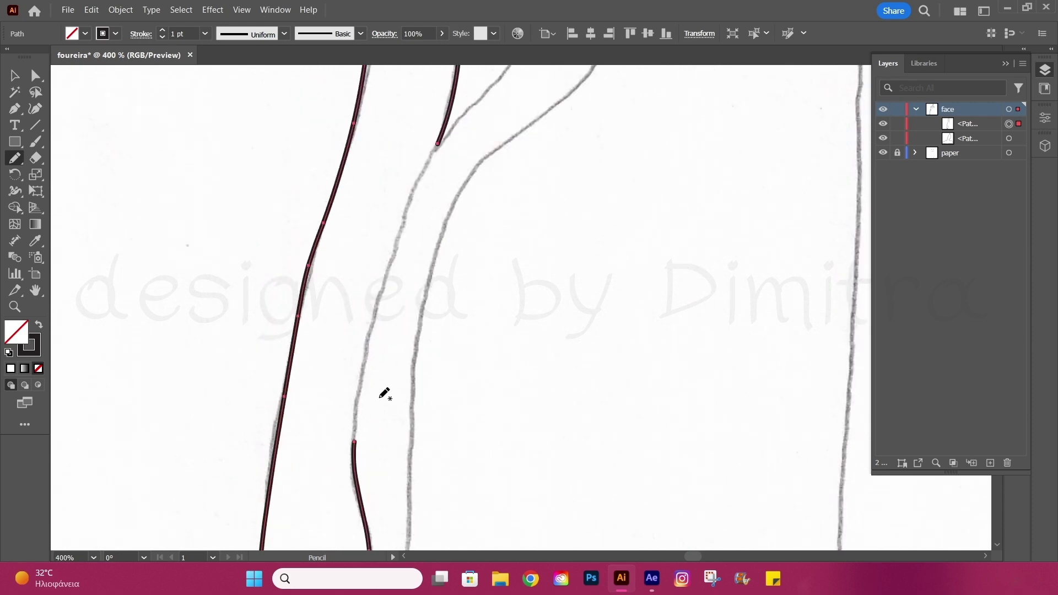
{"action": "left_click_drag", "start_coordinate": [366, 371], "coordinate": [387, 280]}
{"action": "scroll", "coordinate": [396, 315], "scroll_direction": "up", "scroll_amount": 1}
{"action": "left_click_drag", "start_coordinate": [420, 218], "coordinate": [437, 185]}
{"action": "key", "text": "ctrl+minus"}
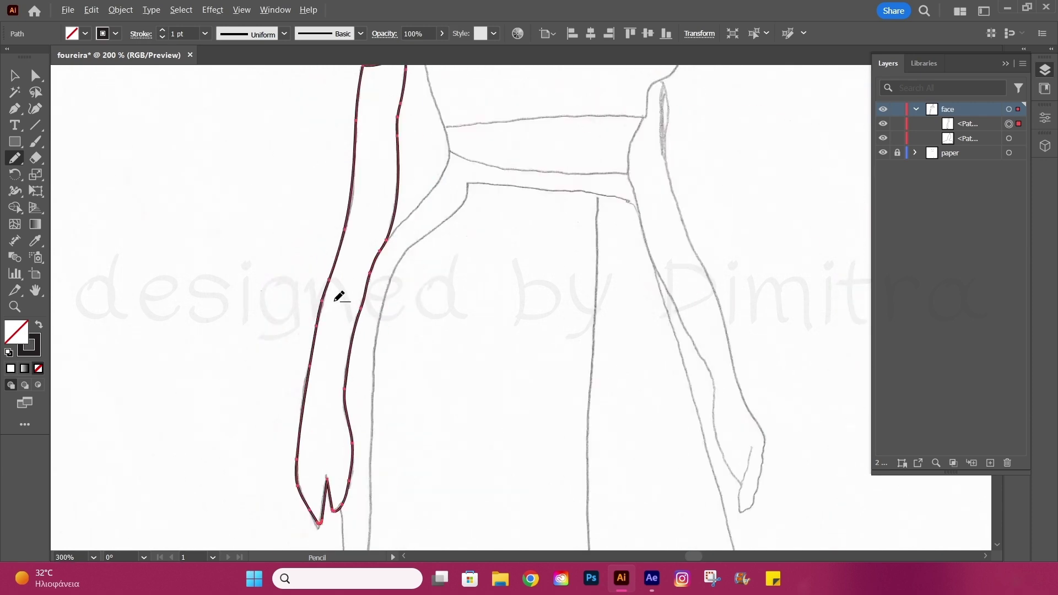
Step: Trace the outer edge and hand of the other arm, undoing a stray stroke
{"action": "scroll", "coordinate": [337, 295], "scroll_direction": "right", "scroll_amount": 3}
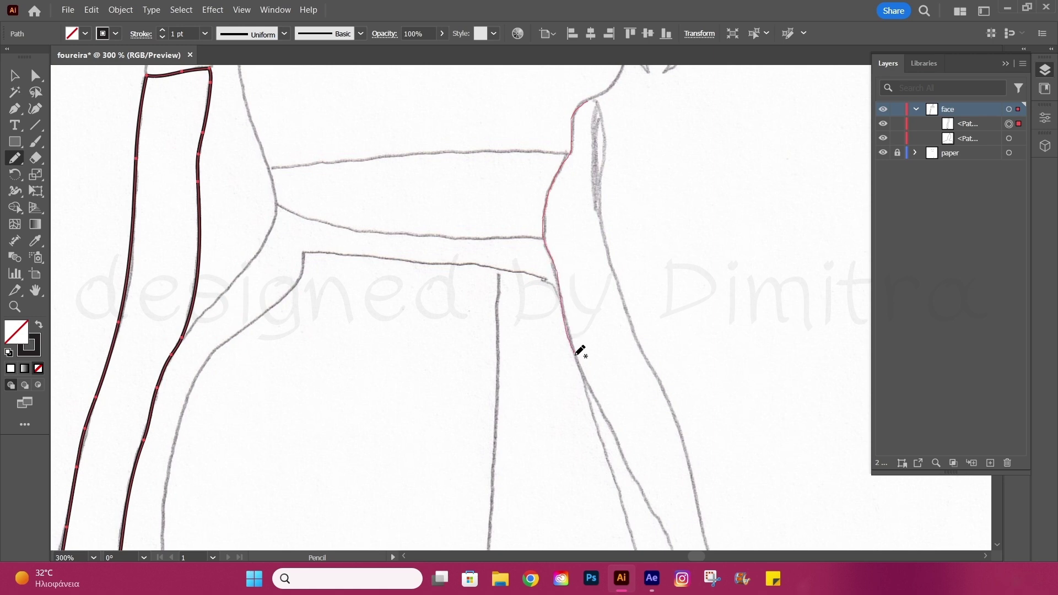
{"action": "left_click_drag", "start_coordinate": [580, 351], "coordinate": [582, 353]}
{"action": "scroll", "coordinate": [590, 309], "scroll_direction": "down", "scroll_amount": 3}
{"action": "scroll", "coordinate": [598, 264], "scroll_direction": "down", "scroll_amount": 2}
{"action": "left_click_drag", "start_coordinate": [641, 240], "coordinate": [671, 317]}
{"action": "scroll", "coordinate": [673, 265], "scroll_direction": "down", "scroll_amount": 2}
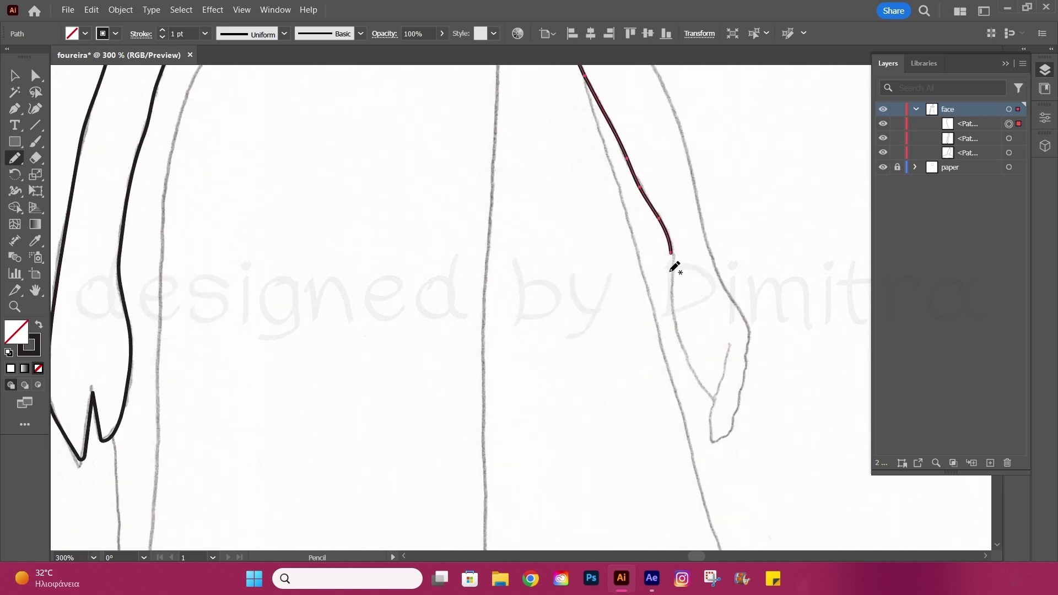
{"action": "key", "text": "ctrl+z"}
{"action": "left_click_drag", "start_coordinate": [706, 376], "coordinate": [711, 386]}
{"action": "left_click_drag", "start_coordinate": [735, 280], "coordinate": [734, 280]}
{"action": "scroll", "coordinate": [705, 277], "scroll_direction": "up", "scroll_amount": 2}
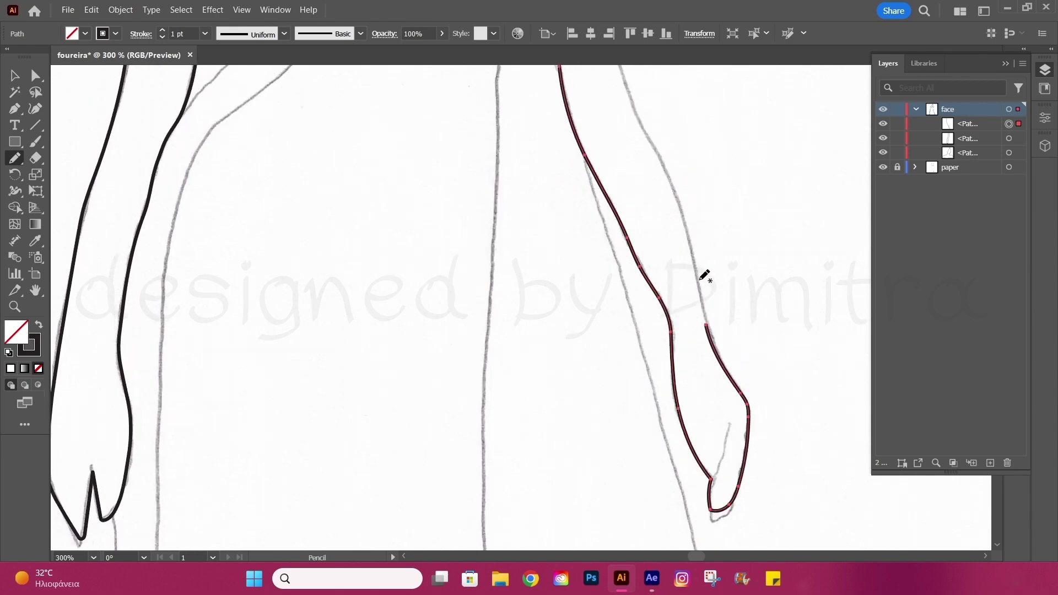
{"action": "scroll", "coordinate": [711, 386], "scroll_direction": "up", "scroll_amount": 3}
{"action": "scroll", "coordinate": [611, 144], "scroll_direction": "up", "scroll_amount": 2}
Step: Extend the other arm's outline to the shoulder and trace the waistband's left and top edges
{"action": "mouse_move", "coordinate": [649, 257]}
{"action": "left_mouse_down"}
{"action": "mouse_move", "coordinate": [632, 237]}
{"action": "mouse_move", "coordinate": [619, 272]}
{"action": "left_mouse_up"}
{"action": "scroll", "coordinate": [642, 274], "scroll_direction": "down", "scroll_amount": 3}
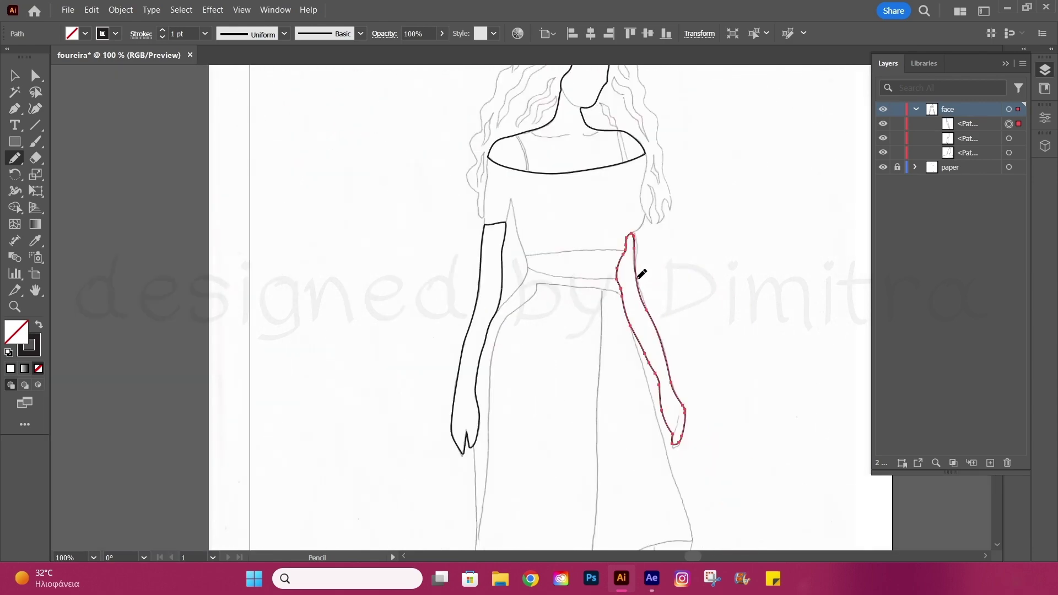
{"action": "scroll", "coordinate": [611, 207], "scroll_direction": "up", "scroll_amount": 3}
{"action": "scroll", "coordinate": [626, 237], "scroll_direction": "up", "scroll_amount": 2}
{"action": "left_click_drag", "start_coordinate": [84, 348], "coordinate": [68, 273]}
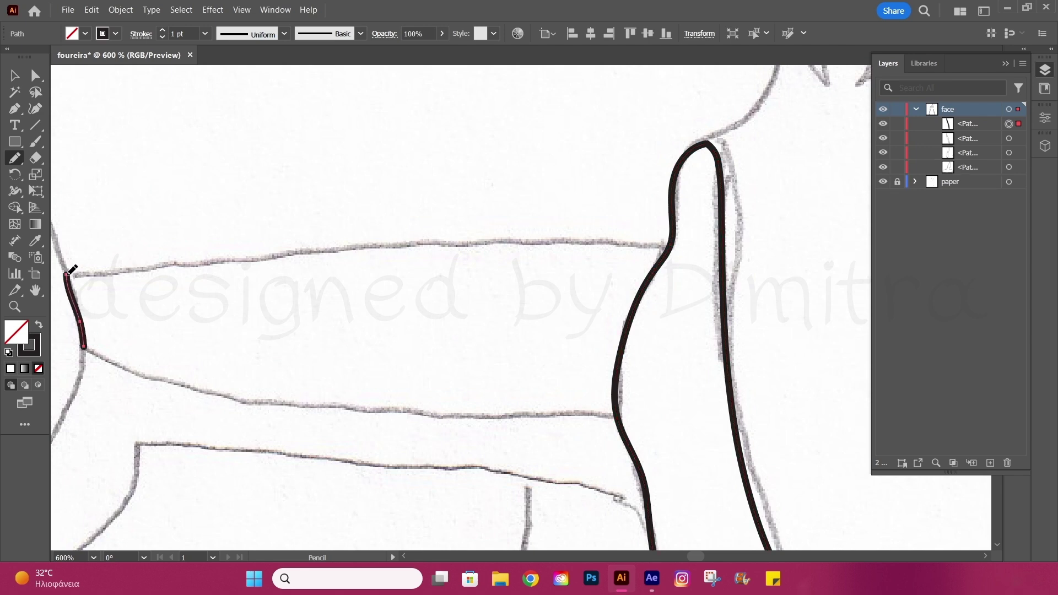
{"action": "left_click_drag", "start_coordinate": [669, 248], "coordinate": [667, 250]}
Step: Add a new hair layer and start tracing the top of the hair outline
{"action": "scroll", "coordinate": [668, 249], "scroll_direction": "down", "scroll_amount": 4}
{"action": "left_click", "coordinate": [916, 110]}
{"action": "key", "text": "ctrl+l"}
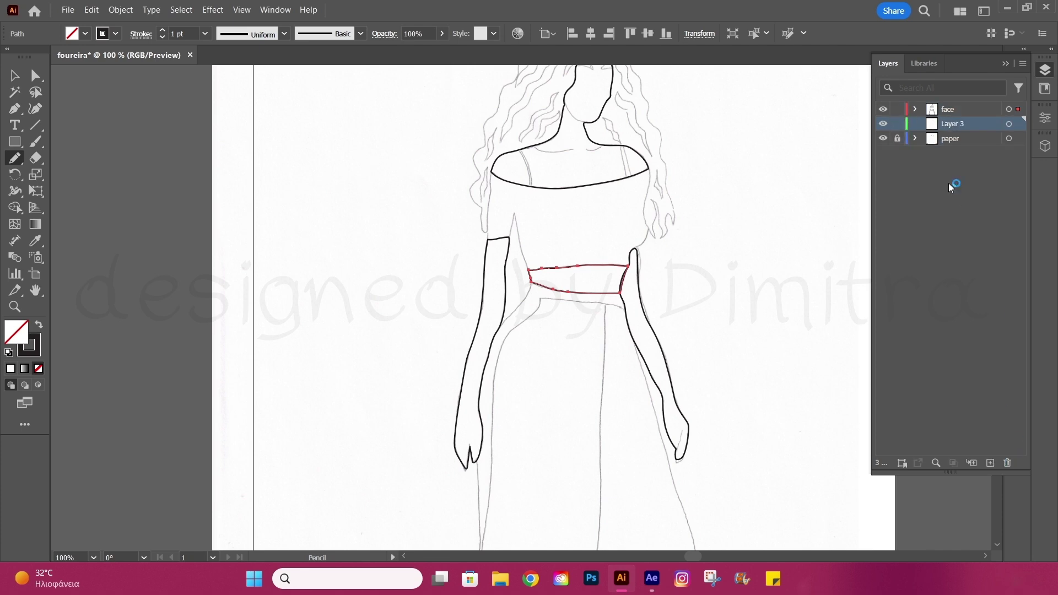
{"action": "scroll", "coordinate": [610, 116], "scroll_direction": "up", "scroll_amount": 1}
{"action": "scroll", "coordinate": [519, 137], "scroll_direction": "up", "scroll_amount": 1}
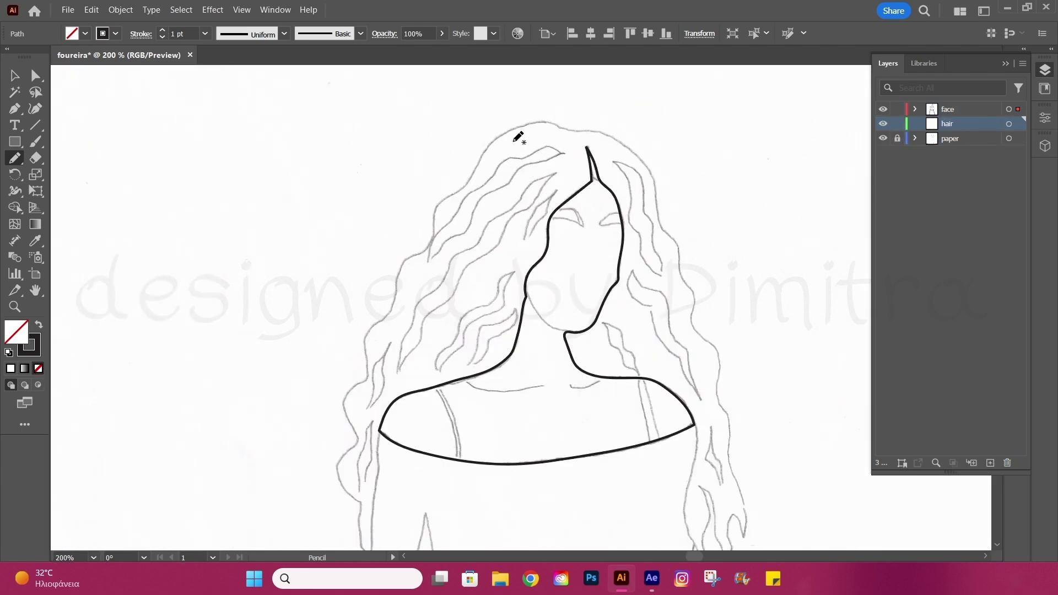
{"action": "left_click_drag", "start_coordinate": [668, 200], "coordinate": [685, 262]}
{"action": "key", "text": "ctrl+z"}
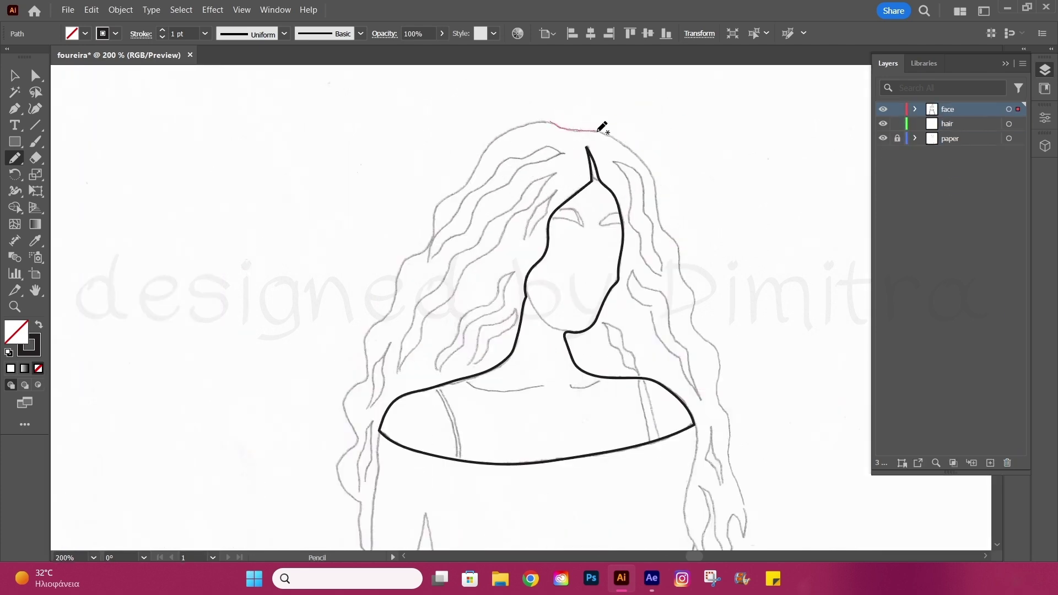
{"action": "left_click_drag", "start_coordinate": [549, 120], "coordinate": [659, 170]}
{"action": "scroll", "coordinate": [680, 166], "scroll_direction": "up", "scroll_amount": 1}
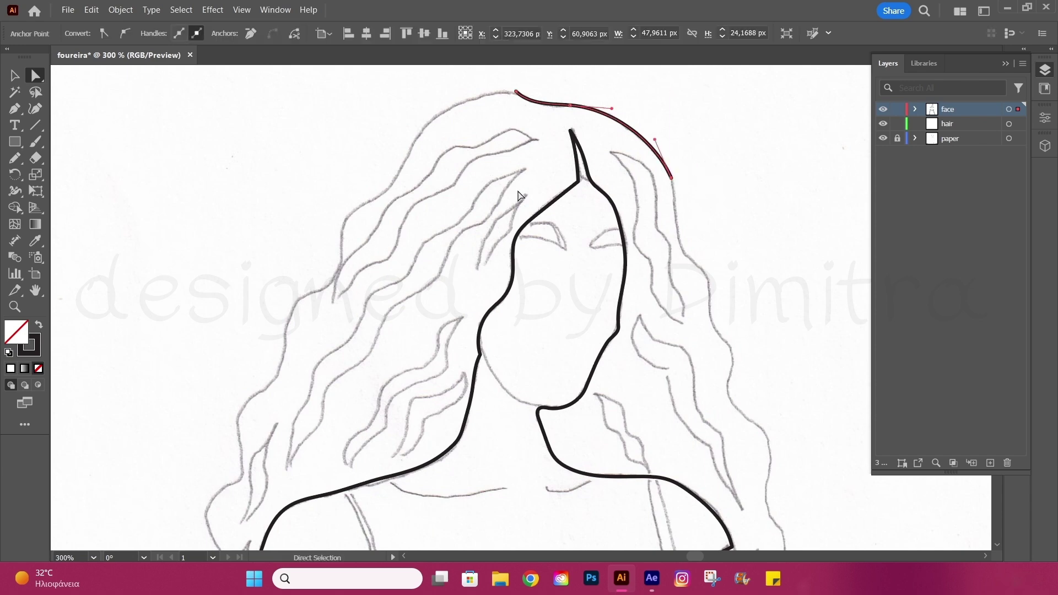
{"action": "scroll", "coordinate": [677, 165], "scroll_direction": "up", "scroll_amount": 1}
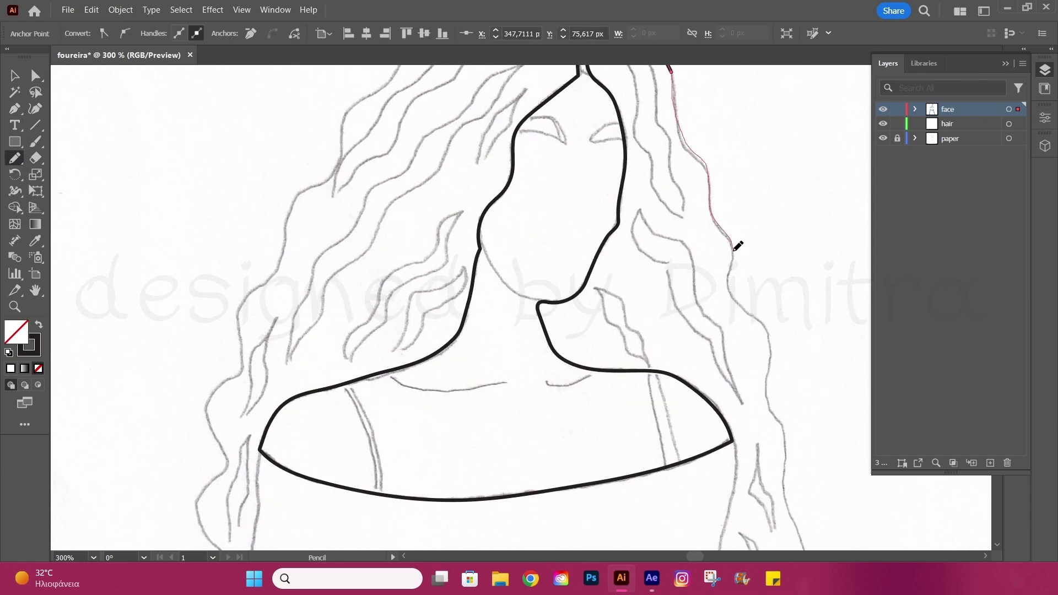
Step: Trace the hair outline down the right side and redraw the line across the chest
{"action": "left_click_drag", "start_coordinate": [774, 337], "coordinate": [777, 206]}
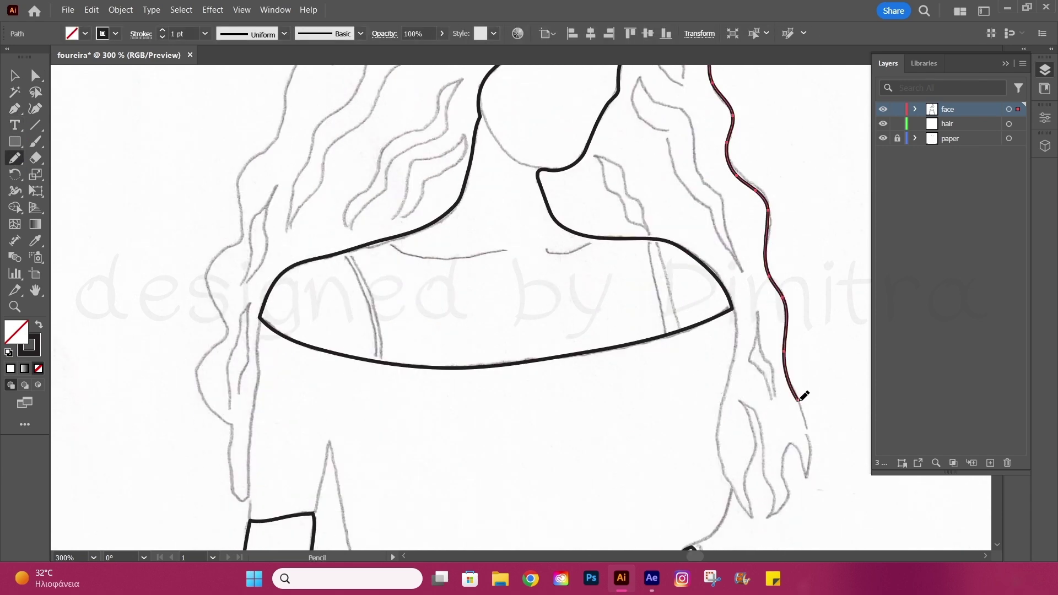
{"action": "left_click_drag", "start_coordinate": [787, 288], "coordinate": [799, 400]}
{"action": "scroll", "coordinate": [805, 319], "scroll_direction": "down", "scroll_amount": 2}
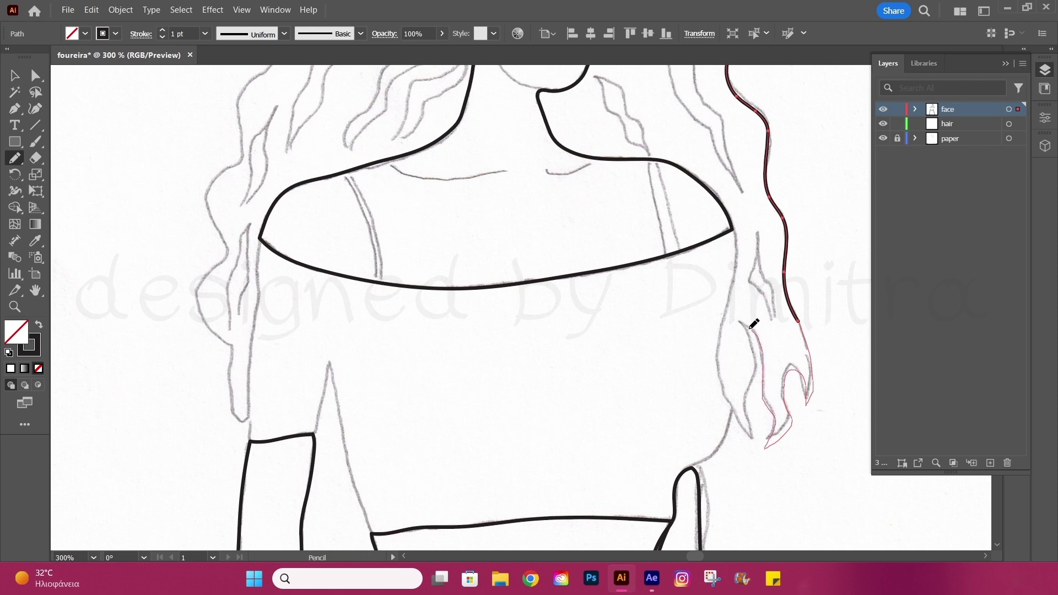
{"action": "scroll", "coordinate": [671, 228], "scroll_direction": "up", "scroll_amount": 1}
{"action": "mouse_move", "coordinate": [737, 233]}
{"action": "left_mouse_down"}
{"action": "mouse_move", "coordinate": [672, 227]}
{"action": "mouse_move", "coordinate": [273, 258]}
{"action": "left_mouse_up"}
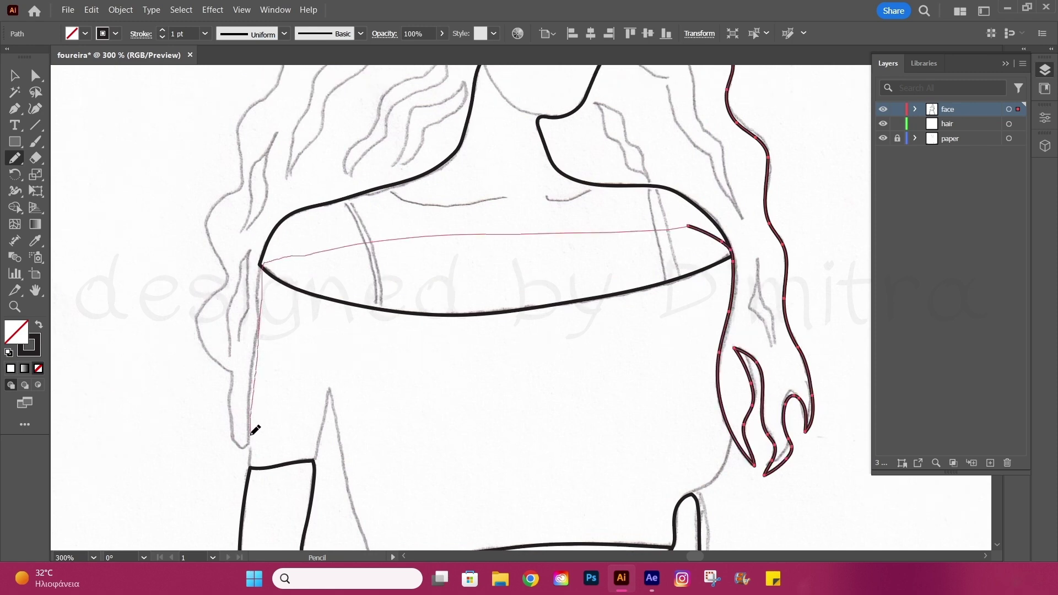
{"action": "left_click_drag", "start_coordinate": [255, 430], "coordinate": [253, 441]}
{"action": "key", "text": "ctrl+z"}
{"action": "mouse_move", "coordinate": [689, 225]}
{"action": "left_mouse_down"}
{"action": "mouse_move", "coordinate": [292, 243]}
{"action": "mouse_move", "coordinate": [278, 260]}
{"action": "left_mouse_up"}
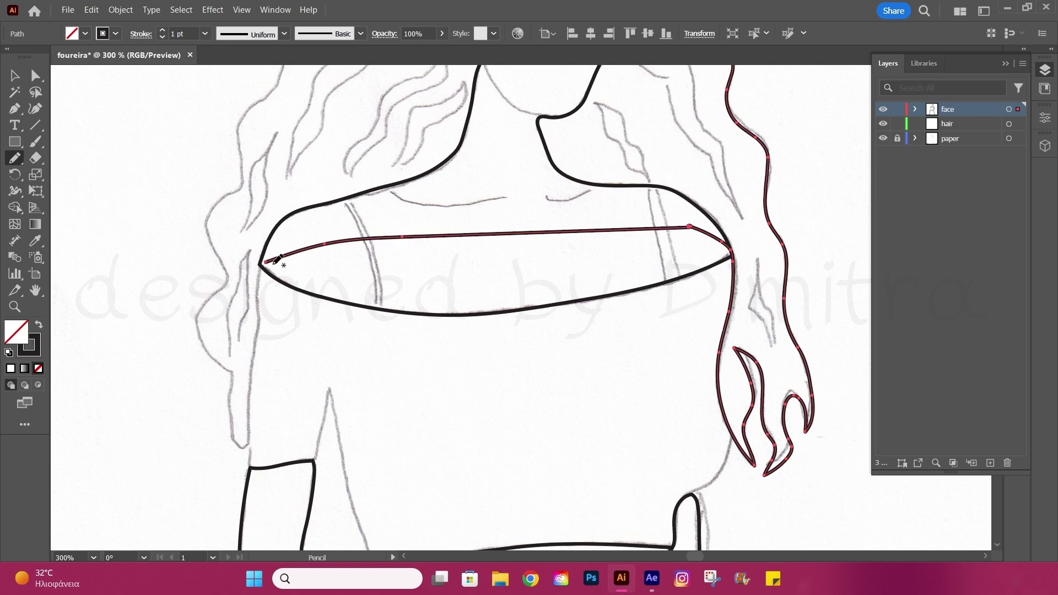
Step: Trace the left side of the hair outline up to the top of the head
{"action": "left_click_drag", "start_coordinate": [237, 400], "coordinate": [236, 386]}
{"action": "key", "text": "ctrl+z"}
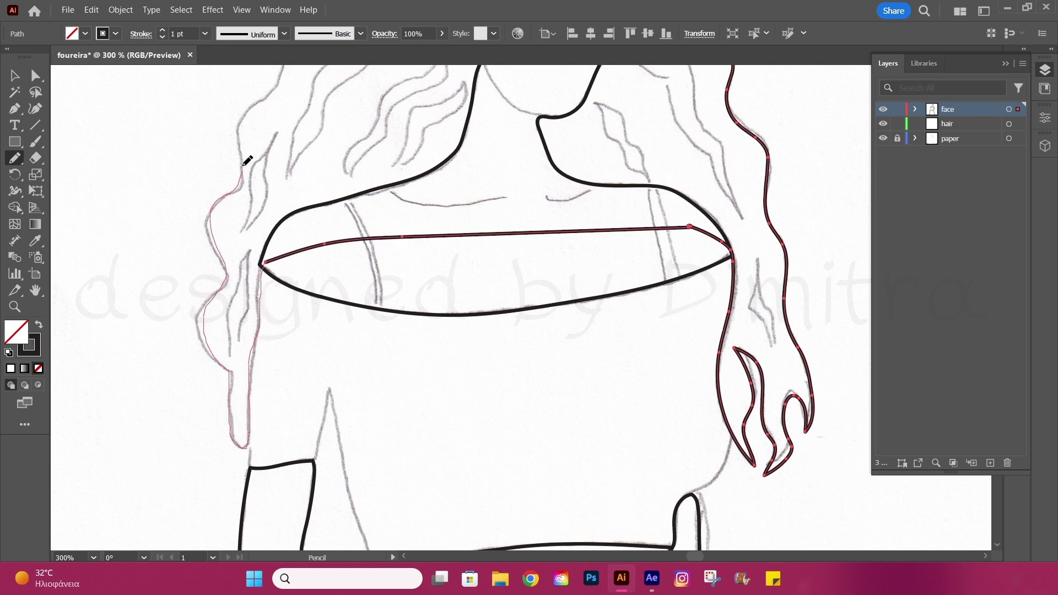
{"action": "left_click_drag", "start_coordinate": [247, 160], "coordinate": [243, 168]}
{"action": "scroll", "coordinate": [248, 165], "scroll_direction": "up", "scroll_amount": 5}
{"action": "left_click_drag", "start_coordinate": [245, 346], "coordinate": [282, 301]}
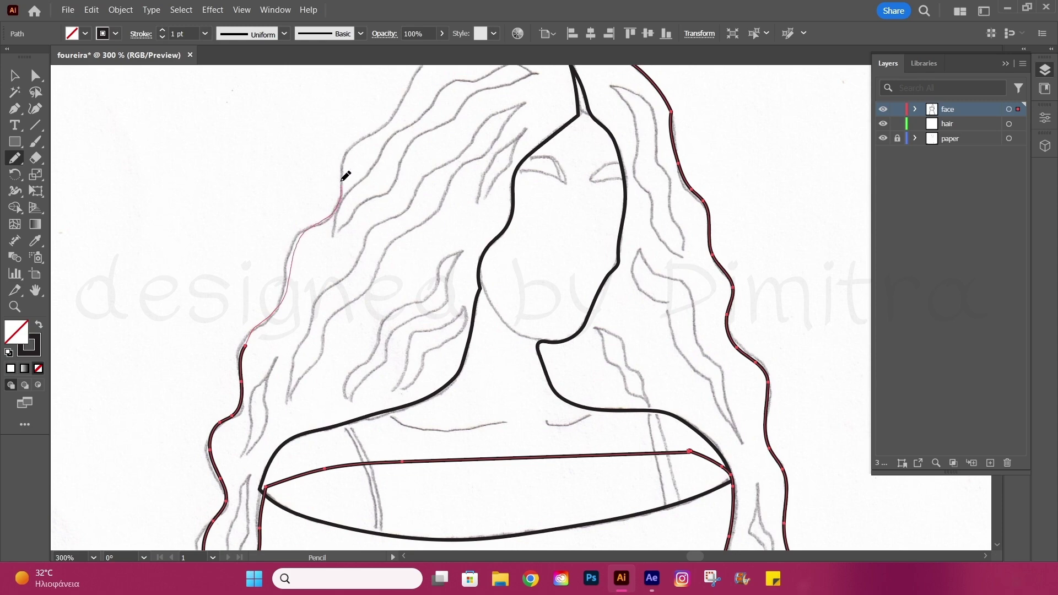
{"action": "left_click_drag", "start_coordinate": [345, 176], "coordinate": [391, 116]}
{"action": "scroll", "coordinate": [392, 116], "scroll_direction": "up", "scroll_amount": 2}
{"action": "scroll", "coordinate": [397, 193], "scroll_direction": "up", "scroll_amount": 1}
{"action": "left_click_drag", "start_coordinate": [393, 233], "coordinate": [404, 219]}
{"action": "left_click_drag", "start_coordinate": [514, 137], "coordinate": [517, 144]}
{"action": "scroll", "coordinate": [517, 144], "scroll_direction": "down", "scroll_amount": 3}
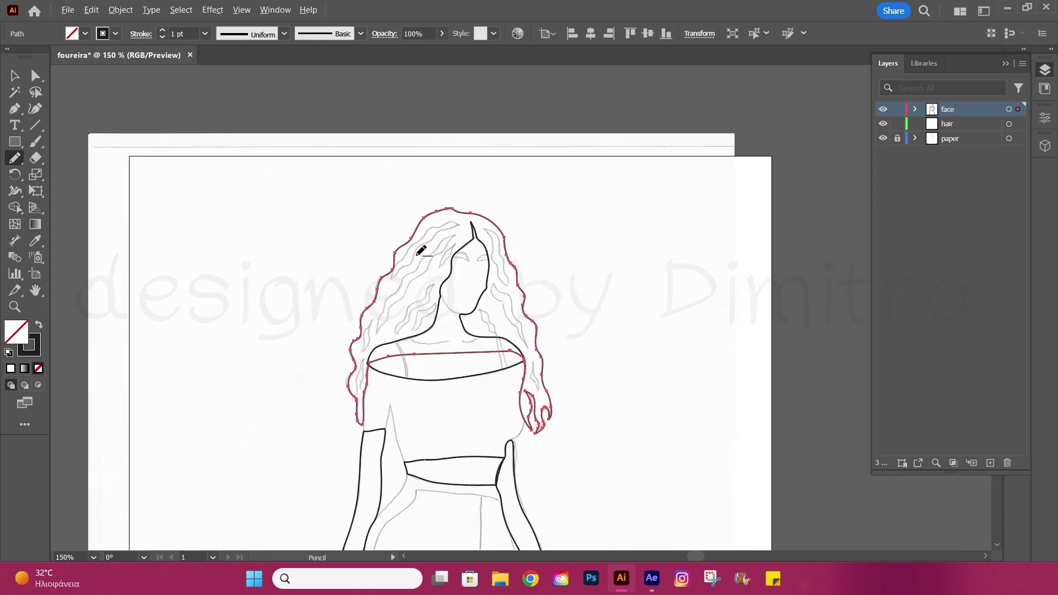
{"action": "scroll", "coordinate": [419, 286], "scroll_direction": "up", "scroll_amount": 5}
Step: Reshape the end of a hair curve by pulling out an anchor handle with Direct Selection
{"action": "key", "text": "a"}
{"action": "double_click", "coordinate": [426, 292]}
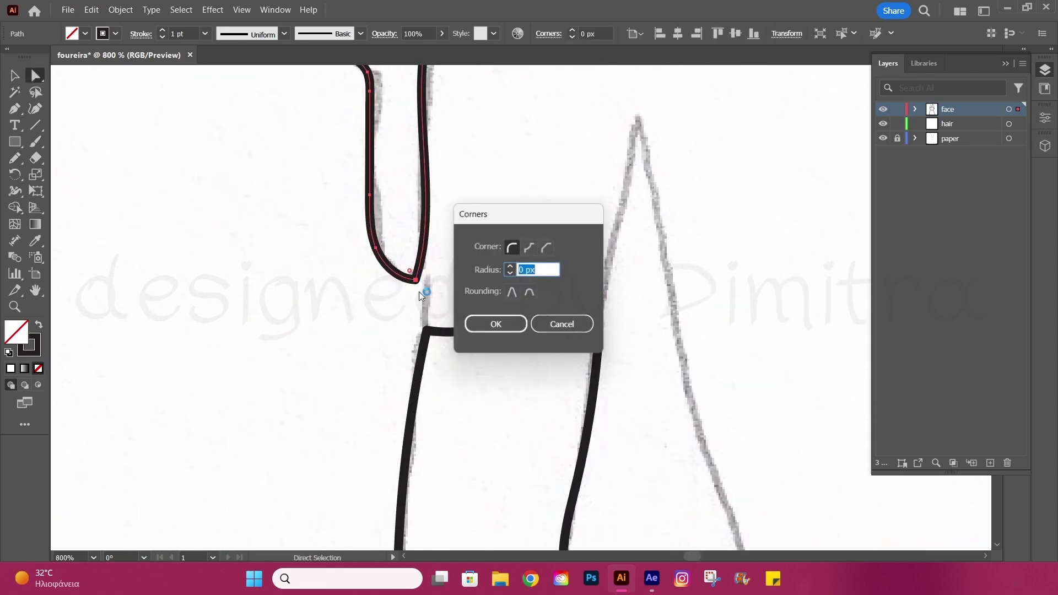
{"action": "left_click", "coordinate": [562, 325]}
{"action": "left_click_drag", "start_coordinate": [418, 280], "coordinate": [443, 199]}
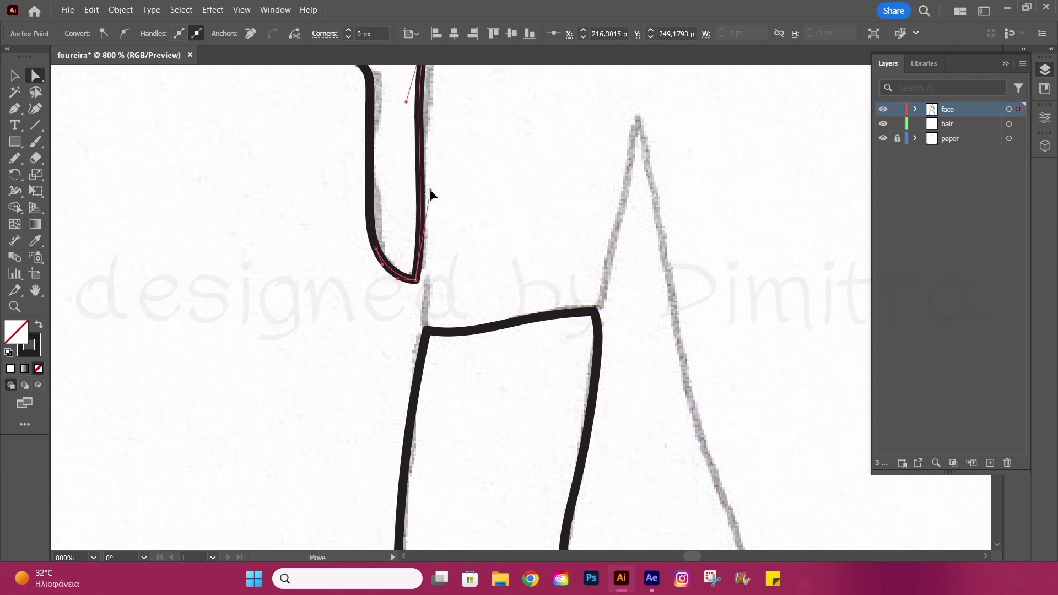
{"action": "left_click", "coordinate": [279, 303]}
{"action": "scroll", "coordinate": [279, 303], "scroll_direction": "down", "scroll_amount": 5}
{"action": "scroll", "coordinate": [279, 303], "scroll_direction": "up", "scroll_amount": 2}
{"action": "left_click", "coordinate": [15, 157]}
{"action": "scroll", "coordinate": [309, 408], "scroll_direction": "up", "scroll_amount": 3}
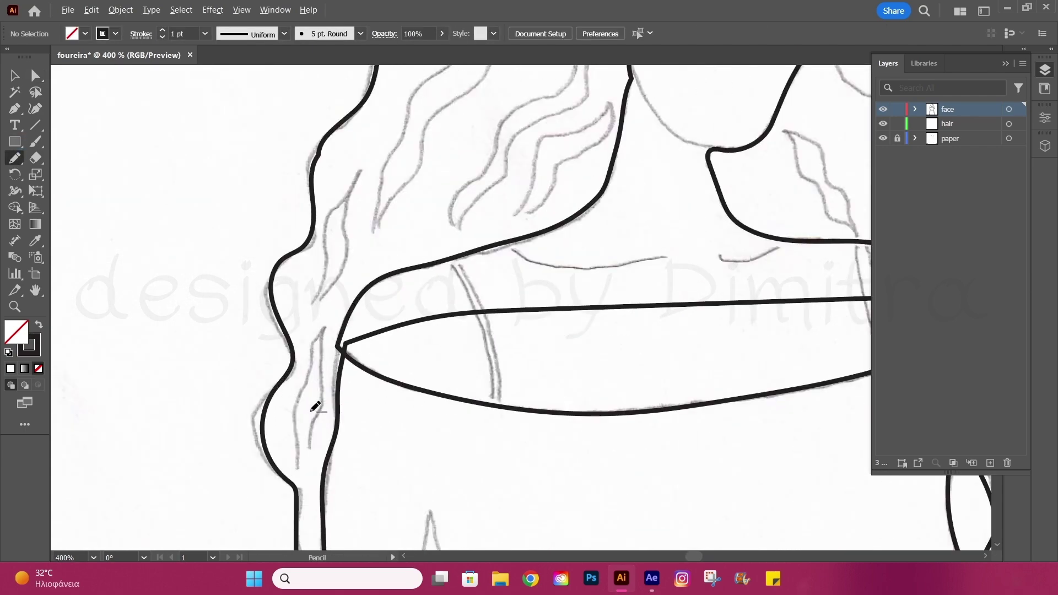
{"action": "scroll", "coordinate": [303, 438], "scroll_direction": "up", "scroll_amount": 1}
Step: Trace the inner wavy hair strands on the left side of the face as closed Pencil shapes
{"action": "left_click_drag", "start_coordinate": [305, 436], "coordinate": [300, 441]}
{"action": "scroll", "coordinate": [334, 334], "scroll_direction": "up", "scroll_amount": 3}
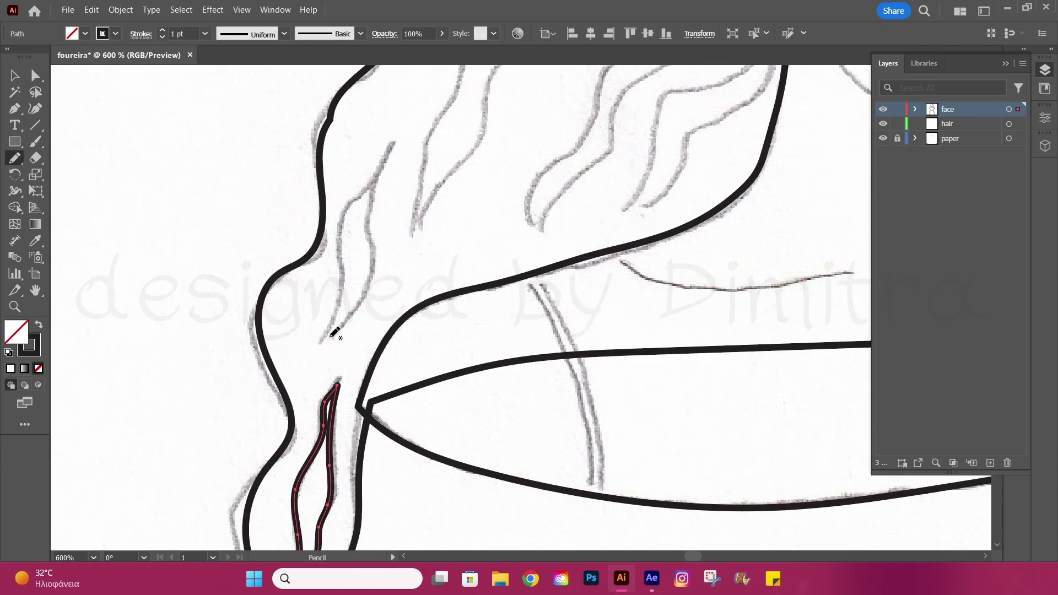
{"action": "left_click_drag", "start_coordinate": [393, 156], "coordinate": [392, 156]}
{"action": "scroll", "coordinate": [345, 352], "scroll_direction": "down", "scroll_amount": 2}
{"action": "scroll", "coordinate": [446, 361], "scroll_direction": "up", "scroll_amount": 3}
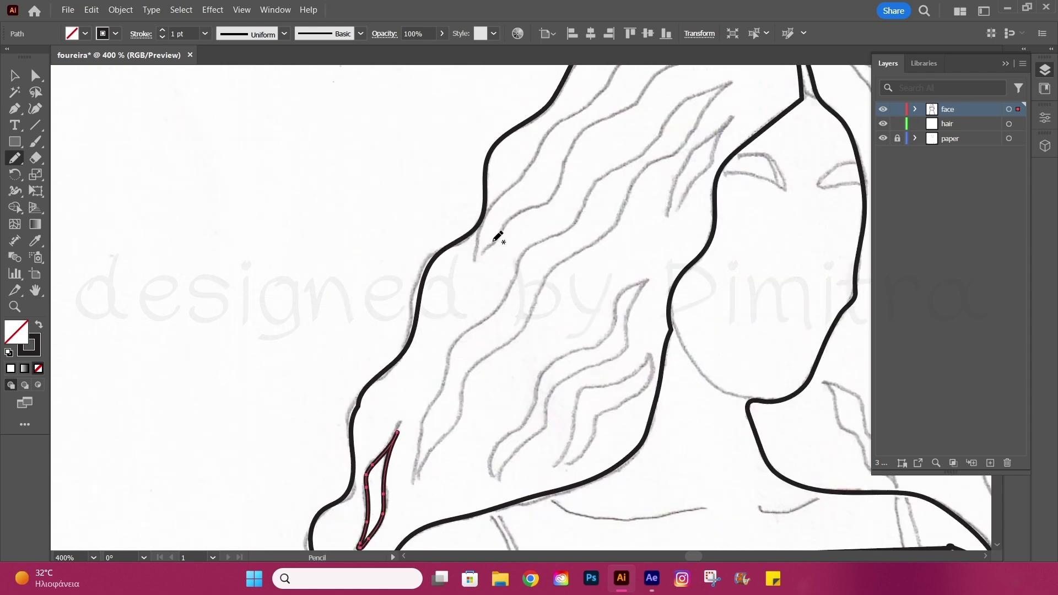
{"action": "scroll", "coordinate": [519, 246], "scroll_direction": "up", "scroll_amount": 1}
{"action": "left_click_drag", "start_coordinate": [479, 290], "coordinate": [507, 227]}
{"action": "left_click_drag", "start_coordinate": [727, 94], "coordinate": [478, 300]}
{"action": "key", "text": "ctrl+shift+a"}
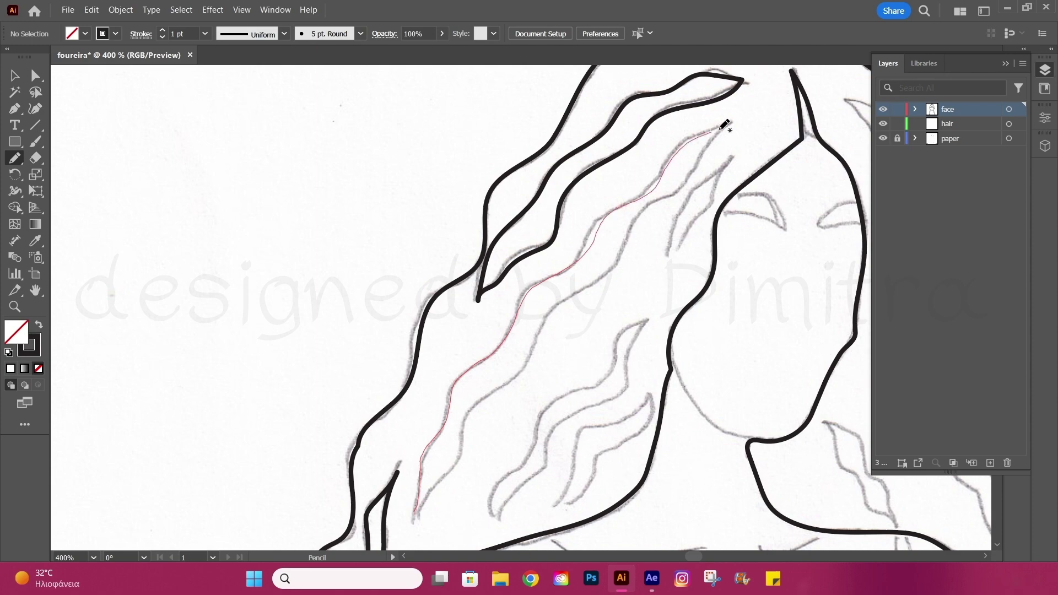
{"action": "left_click_drag", "start_coordinate": [621, 257], "coordinate": [418, 503]}
{"action": "mouse_move", "coordinate": [492, 515]}
{"action": "left_mouse_down"}
{"action": "mouse_move", "coordinate": [585, 383]}
{"action": "mouse_move", "coordinate": [499, 505]}
{"action": "left_mouse_up"}
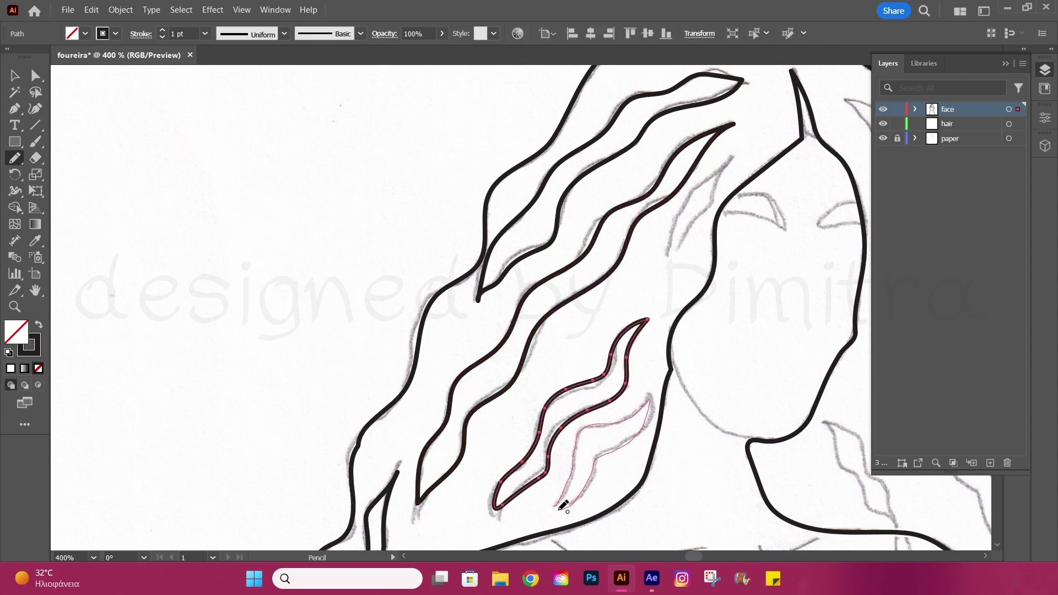
{"action": "left_click_drag", "start_coordinate": [563, 504], "coordinate": [558, 507]}
Step: Trace the thick inner hair strands on the right side, down to the shoulder and arm
{"action": "scroll", "coordinate": [557, 507], "scroll_direction": "up", "scroll_amount": 3}
{"action": "left_click_drag", "start_coordinate": [670, 182], "coordinate": [601, 309]}
{"action": "left_click_drag", "start_coordinate": [686, 205], "coordinate": [720, 265]}
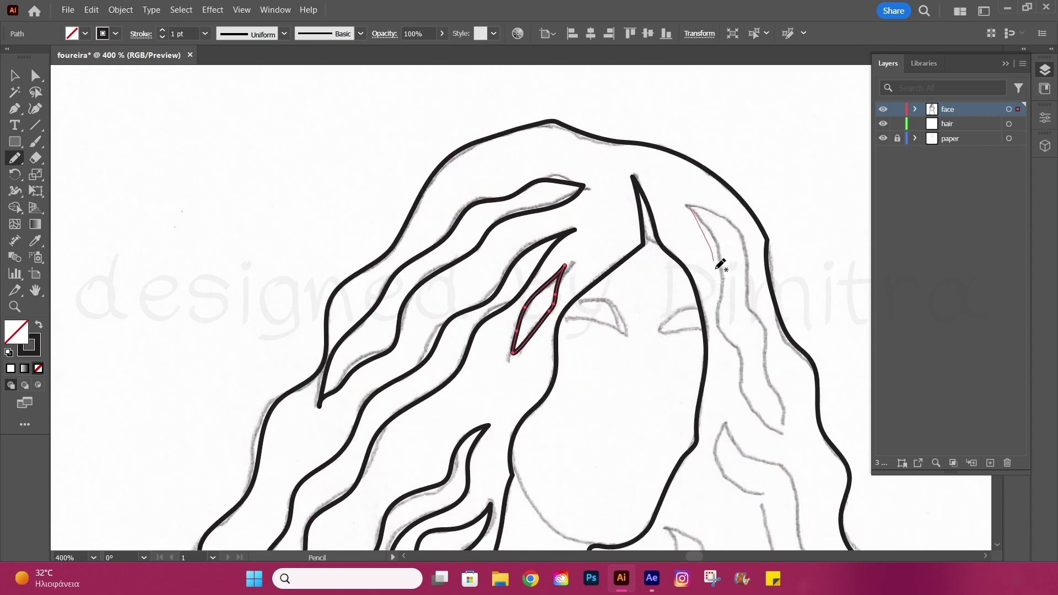
{"action": "left_click_drag", "start_coordinate": [739, 220], "coordinate": [689, 208]}
{"action": "scroll", "coordinate": [689, 207], "scroll_direction": "down", "scroll_amount": 3}
{"action": "scroll", "coordinate": [719, 161], "scroll_direction": "up", "scroll_amount": 3}
{"action": "left_click_drag", "start_coordinate": [720, 161], "coordinate": [732, 222]}
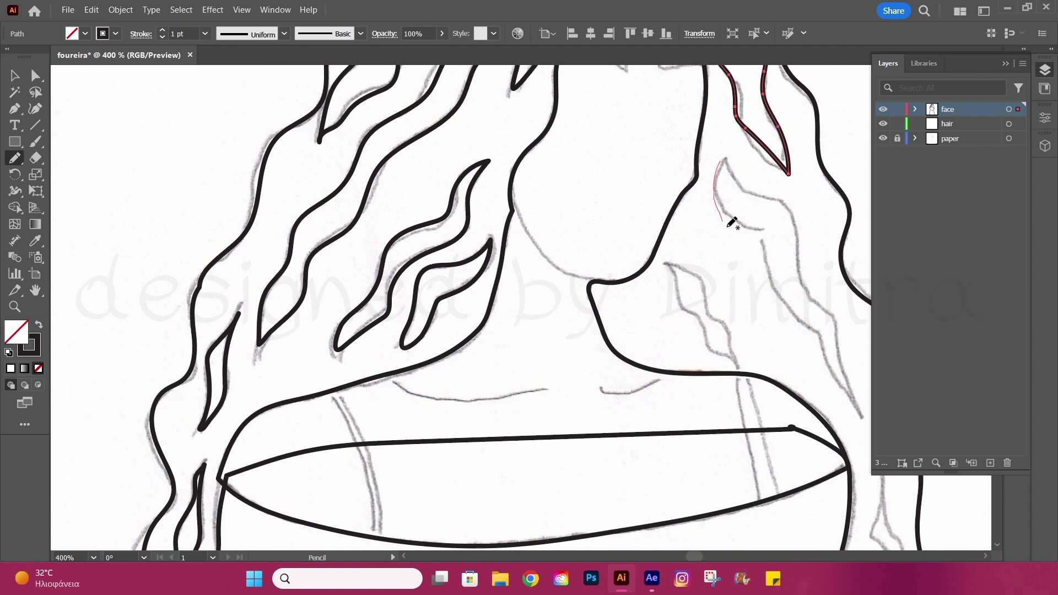
{"action": "left_click_drag", "start_coordinate": [845, 398], "coordinate": [722, 163]}
{"action": "scroll", "coordinate": [709, 306], "scroll_direction": "up", "scroll_amount": 1}
{"action": "mouse_move", "coordinate": [650, 242]}
{"action": "left_mouse_down"}
{"action": "mouse_move", "coordinate": [699, 256]}
{"action": "mouse_move", "coordinate": [651, 242]}
{"action": "left_mouse_up"}
{"action": "scroll", "coordinate": [699, 256], "scroll_direction": "down", "scroll_amount": 3}
{"action": "scroll", "coordinate": [721, 305], "scroll_direction": "up", "scroll_amount": 3}
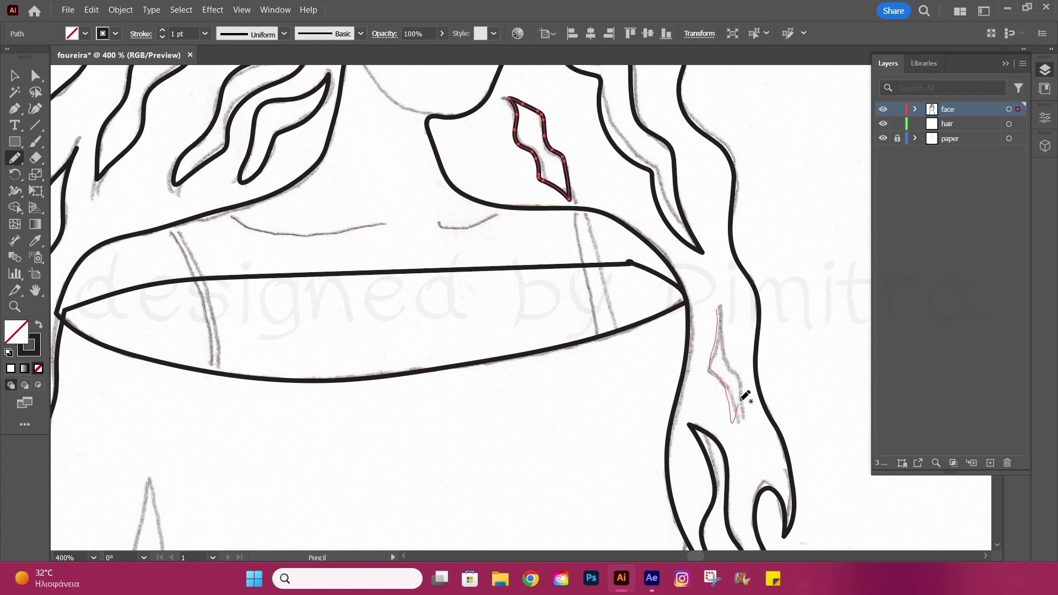
{"action": "left_click_drag", "start_coordinate": [725, 303], "coordinate": [725, 298]}
{"action": "scroll", "coordinate": [726, 300], "scroll_direction": "down", "scroll_amount": 3}
Step: Group the traced paths in the face layer, then undo that grouping
{"action": "key", "text": "v"}
{"action": "left_click", "coordinate": [915, 108]}
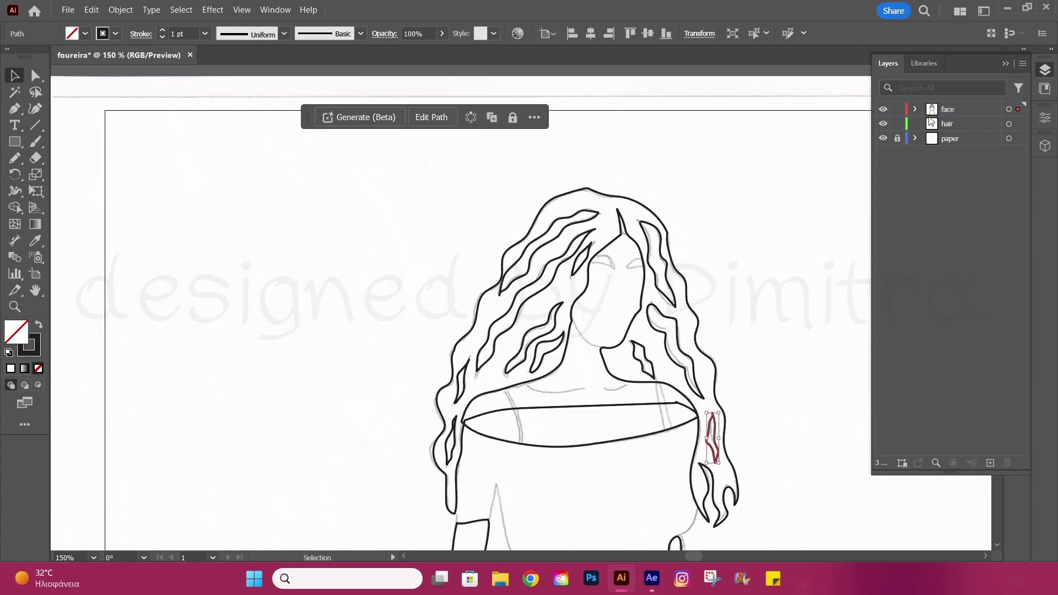
{"action": "left_click", "coordinate": [1009, 327], "text": "shift"}
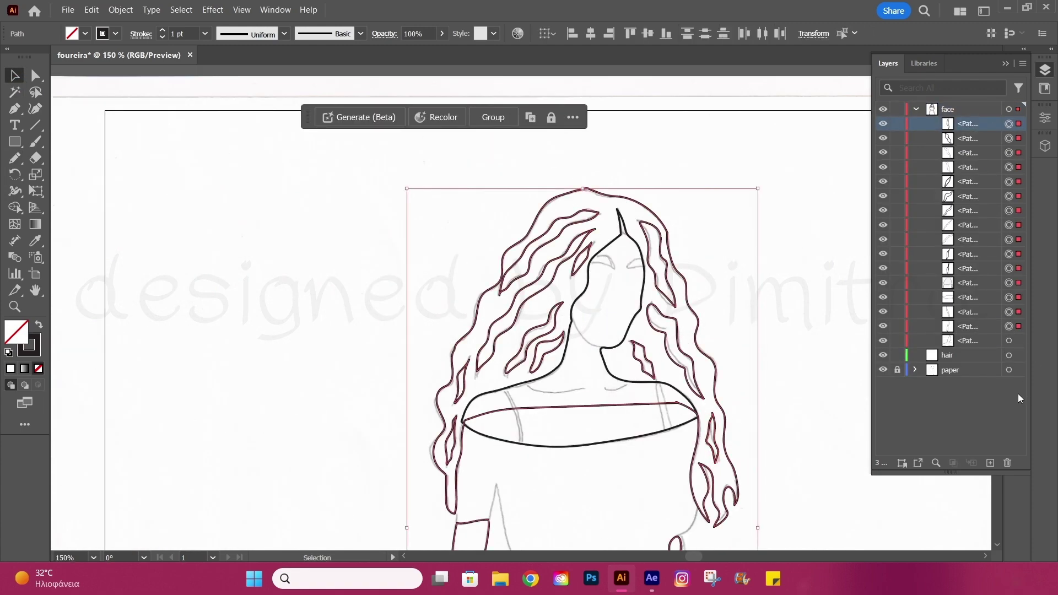
{"action": "key", "text": "ctrl+g"}
{"action": "left_click", "coordinate": [883, 123]}
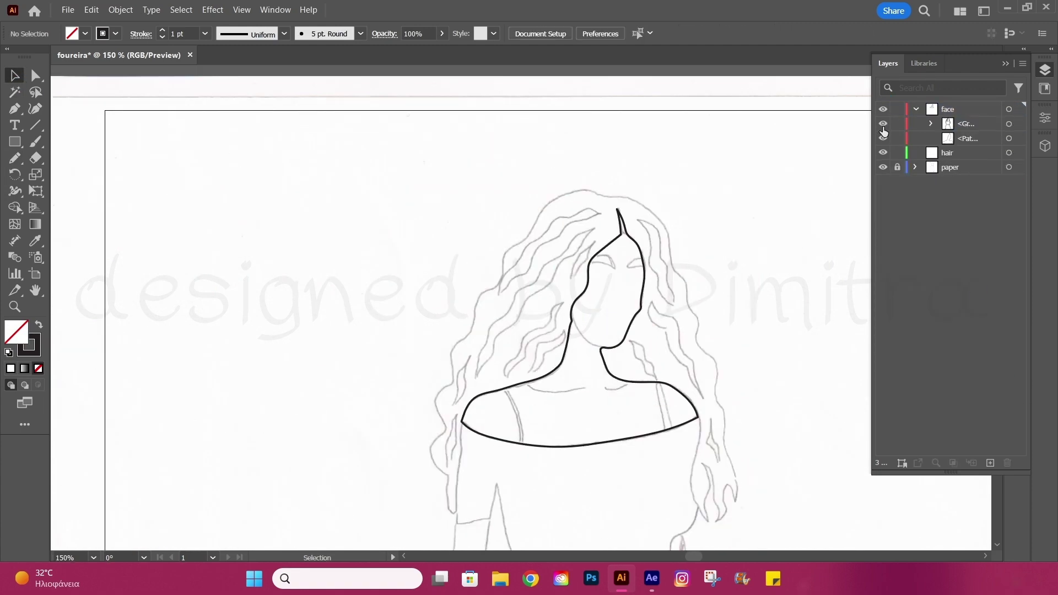
{"action": "left_click", "coordinate": [1009, 138]}
{"action": "left_click", "coordinate": [825, 196]}
{"action": "key", "text": "ctrl+z"}
{"action": "key", "text": "ctrl+z"}
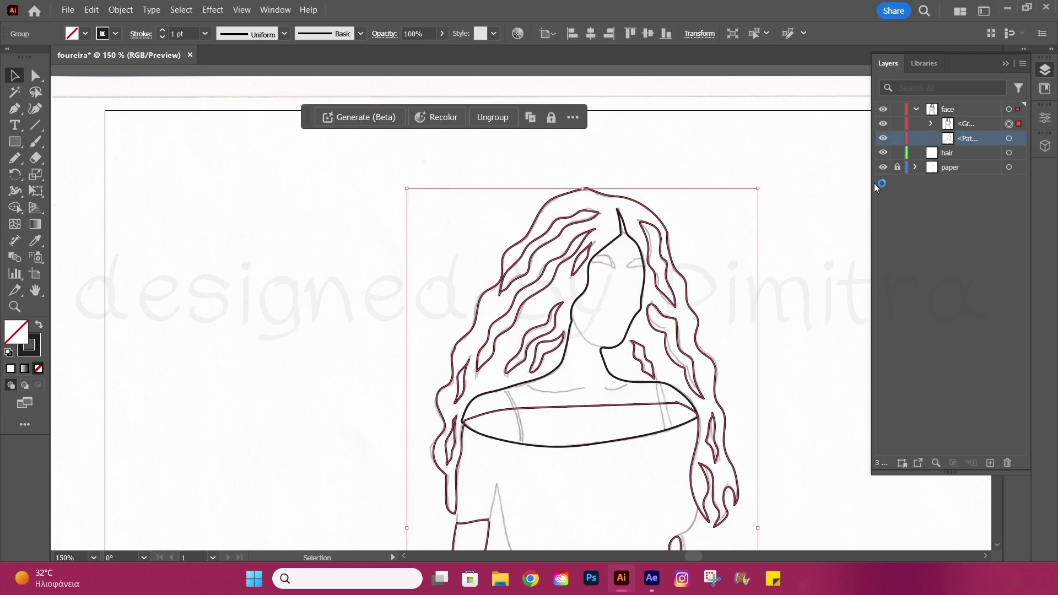
{"action": "key", "text": "ctrl+z"}
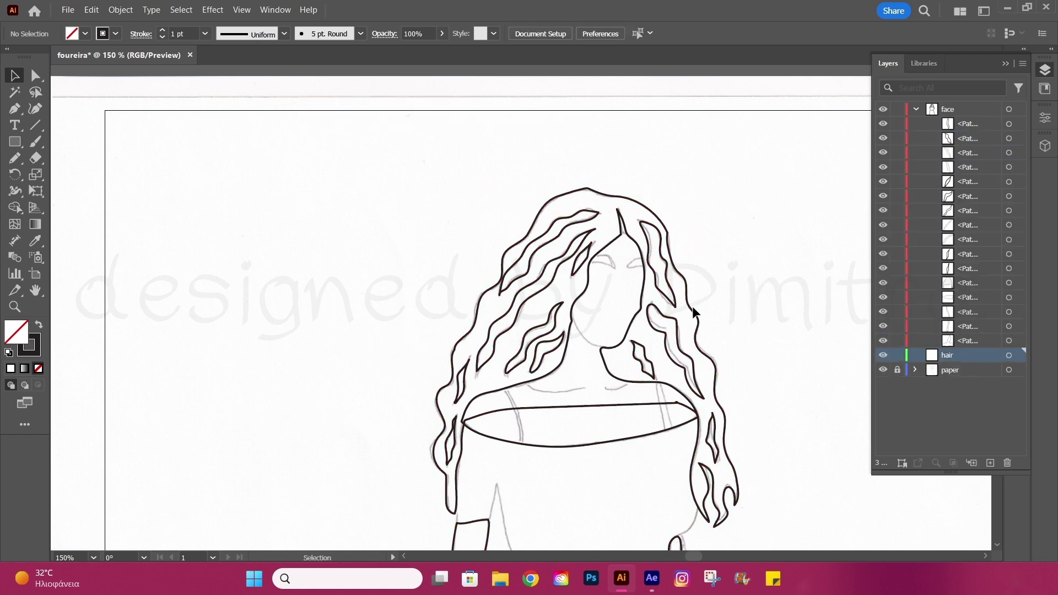
Step: Move the outer hair outline and the grouped hair strand paths into the hair layer
{"action": "left_click", "coordinate": [692, 306]}
{"action": "left_click", "coordinate": [883, 326]}
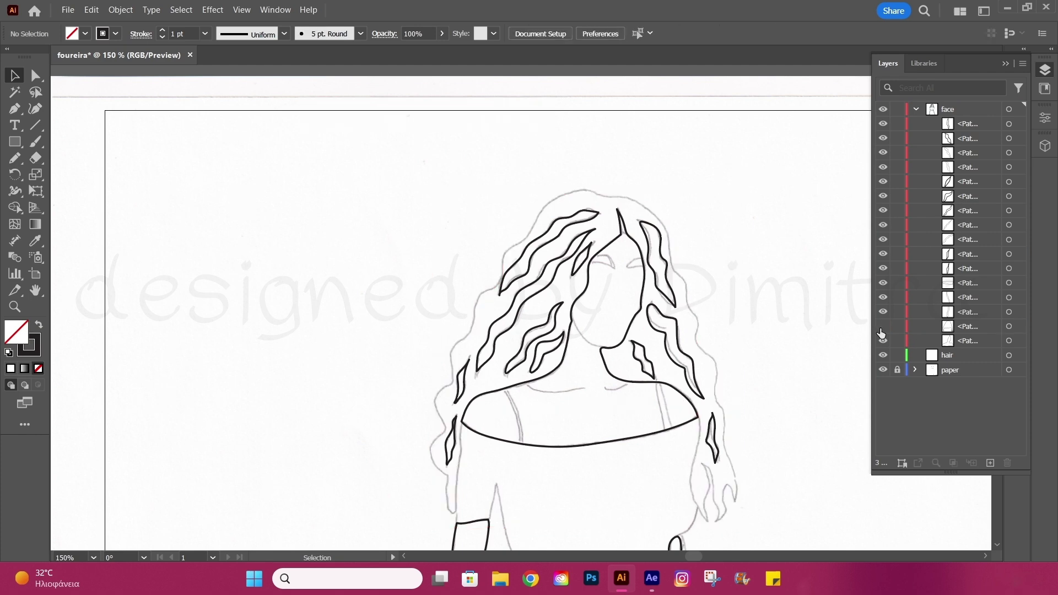
{"action": "left_click_drag", "start_coordinate": [950, 328], "coordinate": [911, 359]}
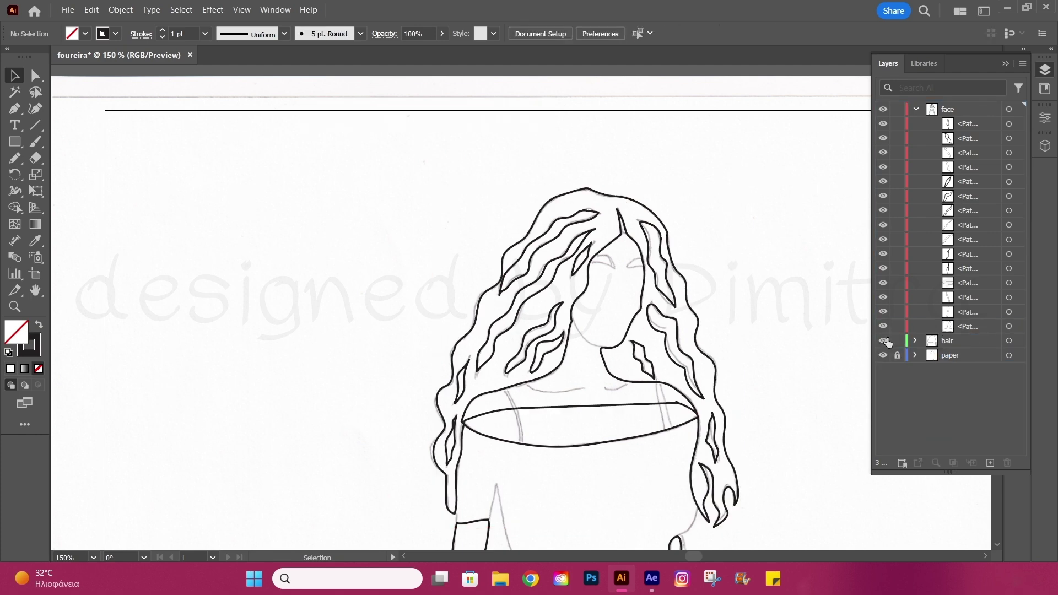
{"action": "left_click", "coordinate": [1009, 312]}
{"action": "left_click", "coordinate": [1009, 297]}
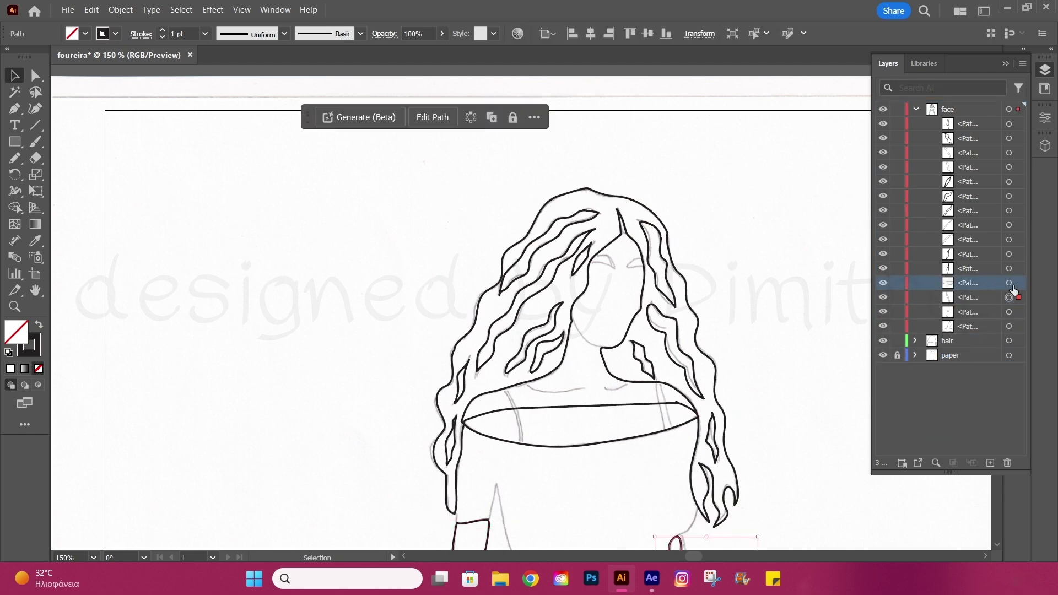
{"action": "left_click", "coordinate": [1009, 269]}
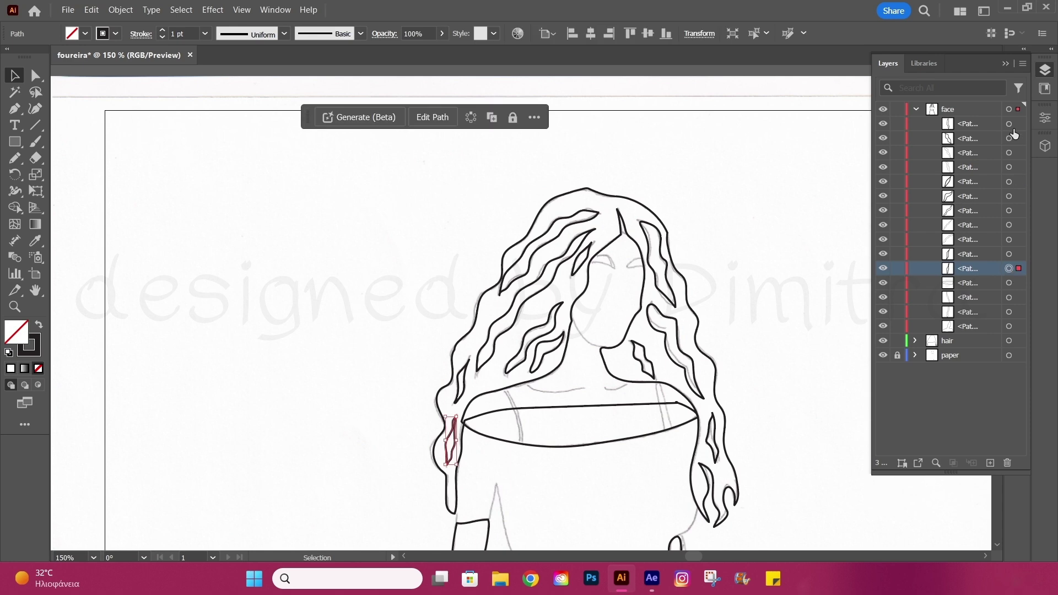
{"action": "left_click", "coordinate": [1009, 108]}
{"action": "key", "text": "ctrl+g"}
{"action": "left_click_drag", "start_coordinate": [960, 124], "coordinate": [937, 139]}
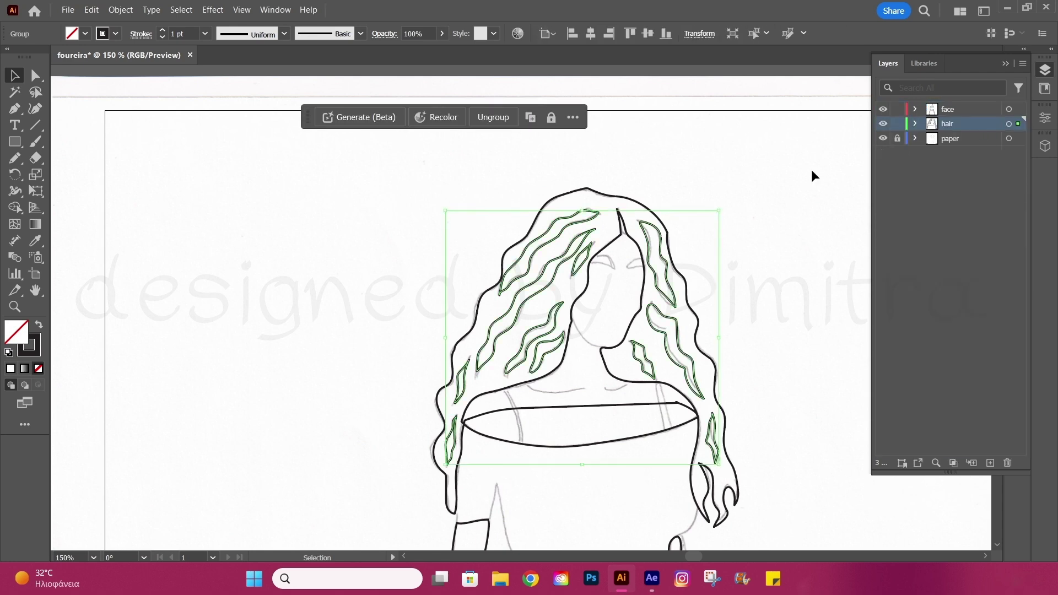
Step: Set the hair strand strokes to Round Join and fit the artboard in the window
{"action": "left_click", "coordinate": [140, 33]}
{"action": "scroll", "coordinate": [607, 231], "scroll_direction": "up", "scroll_amount": 4}
{"action": "left_click", "coordinate": [141, 34]}
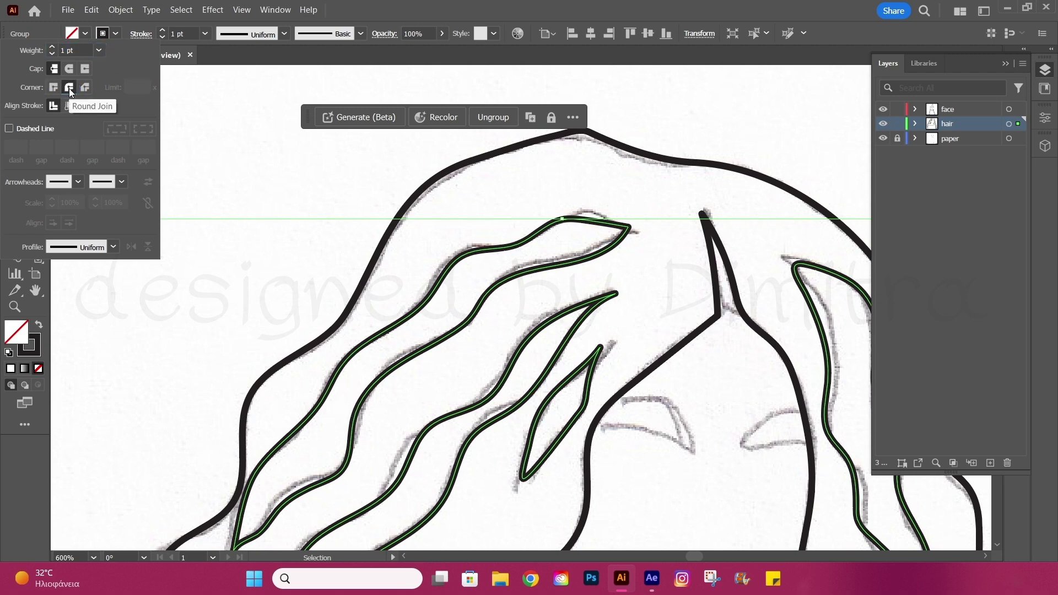
{"action": "left_click", "coordinate": [68, 88]}
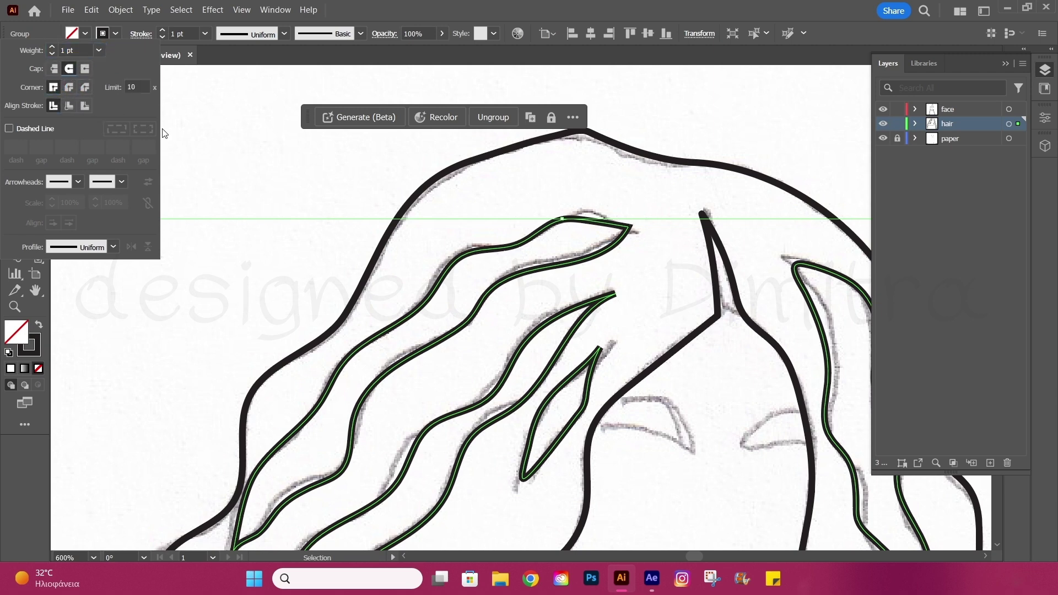
{"action": "left_click", "coordinate": [233, 177]}
{"action": "key", "text": "ctrl+0"}
Step: Add a new layer above face and name it 'details'
{"action": "left_click", "coordinate": [948, 112]}
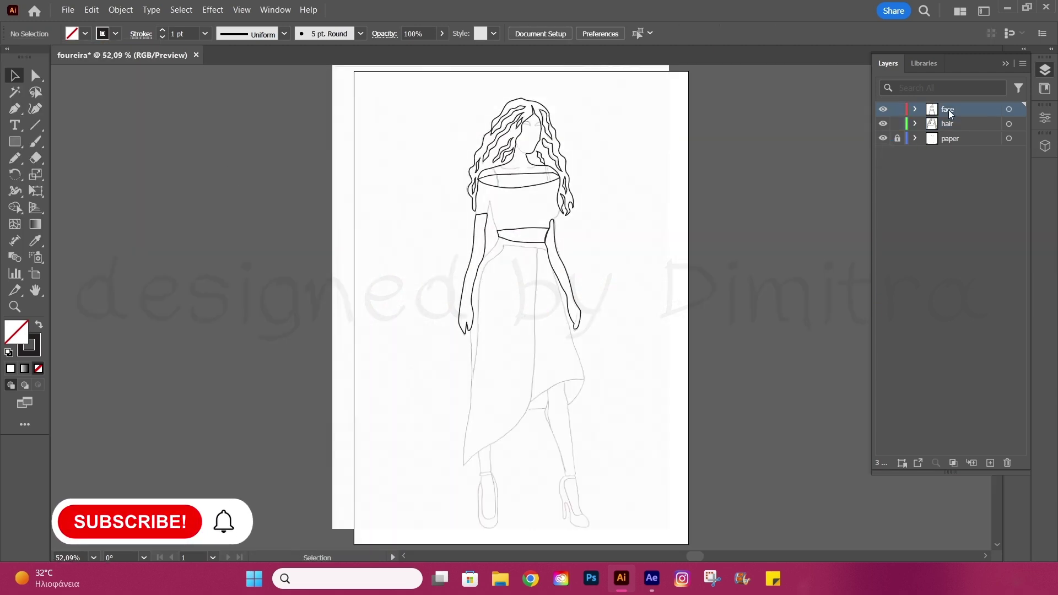
{"action": "left_click", "coordinate": [991, 463]}
{"action": "double_click", "coordinate": [959, 109]}
{"action": "type", "text": "details"}
{"action": "key", "text": "Return"}
{"action": "key", "text": "n"}
Step: Draw the two closed eye shapes with the Pencil and group them
{"action": "scroll", "coordinate": [540, 113], "scroll_direction": "up", "scroll_amount": 2, "text": "alt"}
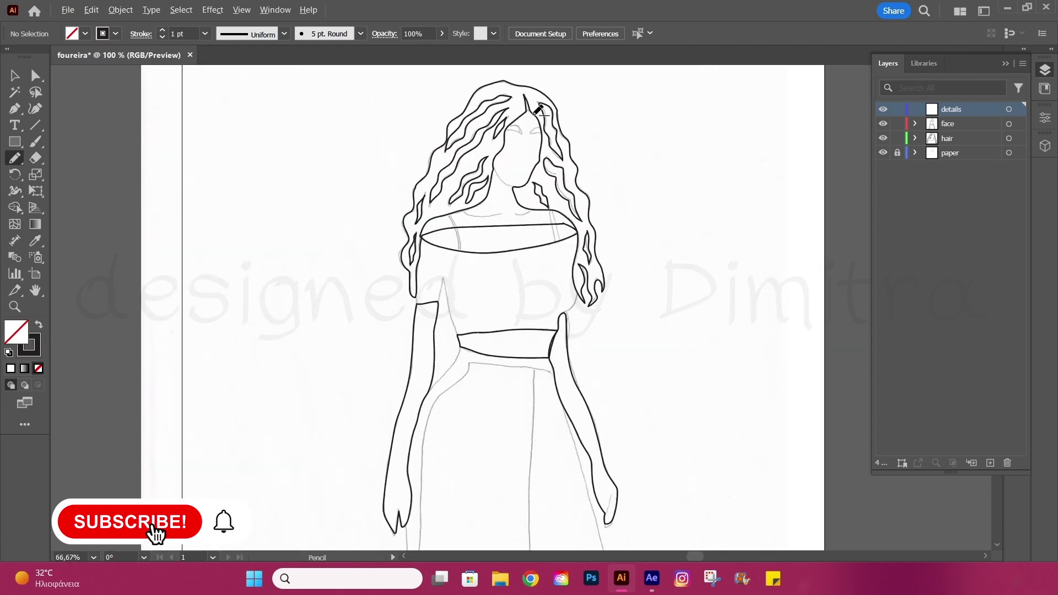
{"action": "scroll", "coordinate": [539, 109], "scroll_direction": "up", "scroll_amount": 3, "text": "alt"}
{"action": "scroll", "coordinate": [539, 109], "scroll_direction": "up", "scroll_amount": 3, "text": "alt"}
{"action": "mouse_move", "coordinate": [703, 161]}
{"action": "left_mouse_down"}
{"action": "mouse_move", "coordinate": [661, 205]}
{"action": "mouse_move", "coordinate": [708, 204]}
{"action": "left_mouse_up"}
{"action": "scroll", "coordinate": [477, 168], "scroll_direction": "up", "scroll_amount": 1, "text": "alt"}
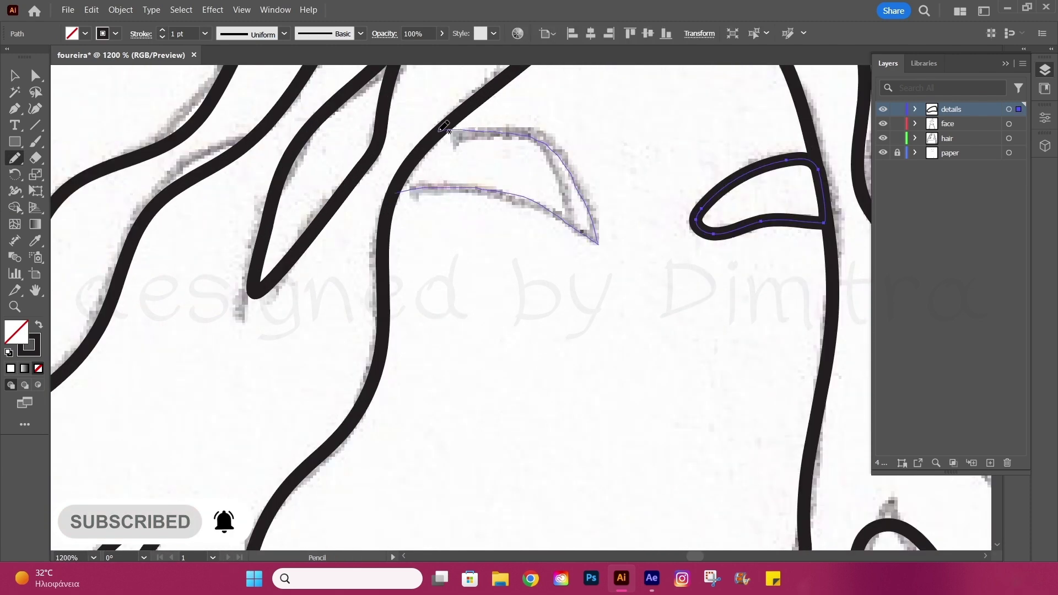
{"action": "left_click_drag", "start_coordinate": [593, 222], "coordinate": [400, 190]}
{"action": "key", "text": "ctrl+g"}
{"action": "scroll", "coordinate": [558, 280], "scroll_direction": "down", "scroll_amount": 1, "text": "alt"}
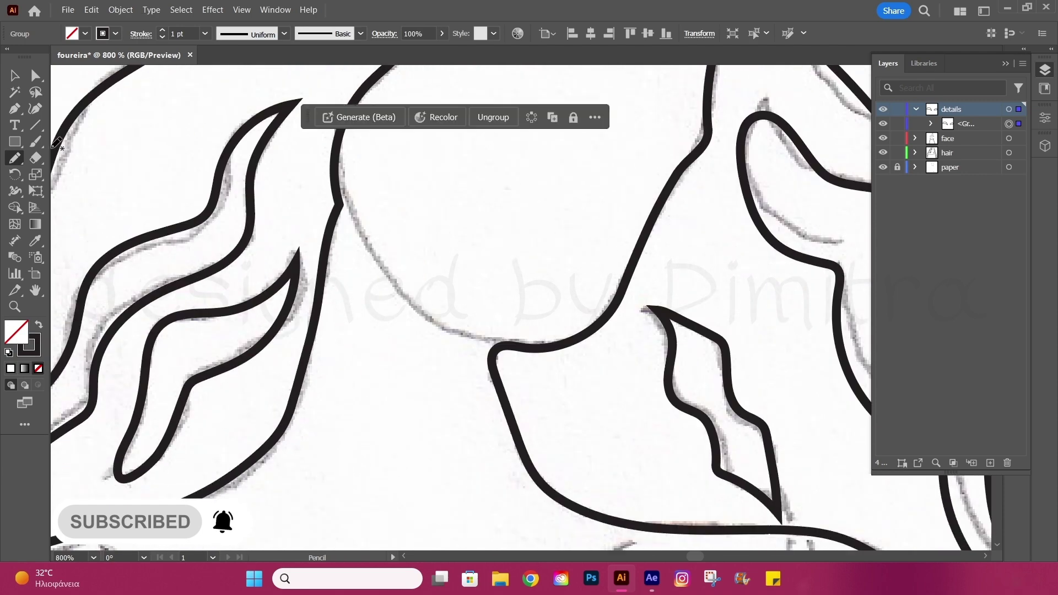
Step: Draw a Pen curve following the jawline
{"action": "key", "text": "p"}
{"action": "left_click", "coordinate": [501, 356]}
{"action": "scroll", "coordinate": [501, 356], "scroll_direction": "up", "scroll_amount": 2}
{"action": "left_click_drag", "start_coordinate": [340, 286], "coordinate": [270, 150]}
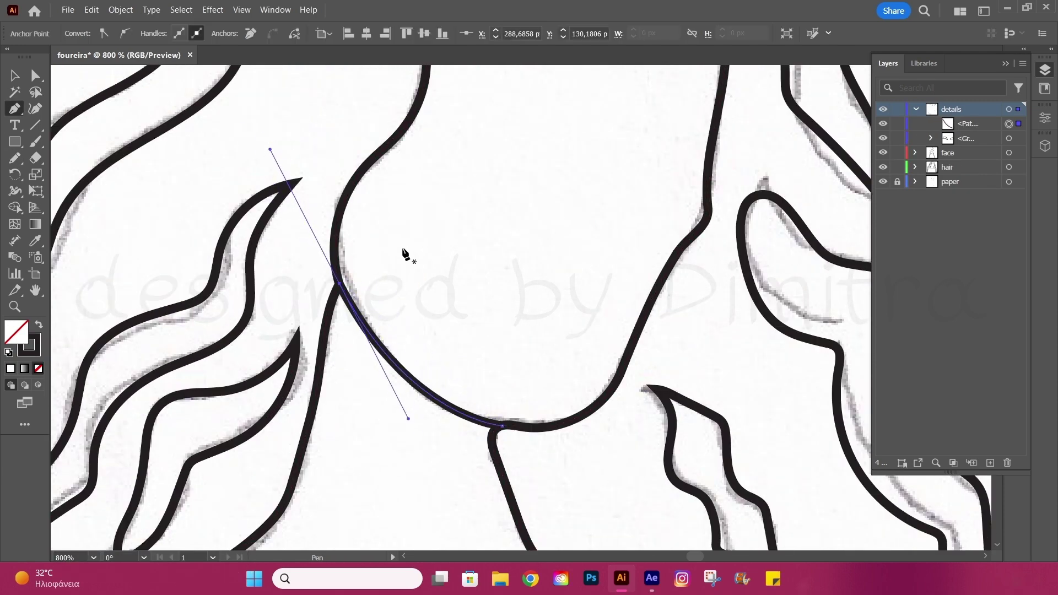
{"action": "scroll", "coordinate": [406, 253], "scroll_direction": "down", "scroll_amount": 2, "text": "alt"}
Step: Trace the collarbone lines with the Pencil and group them
{"action": "key", "text": "n"}
{"action": "left_click_drag", "start_coordinate": [356, 335], "coordinate": [572, 318]}
{"action": "key", "text": "ctrl+g"}
{"action": "scroll", "coordinate": [433, 303], "scroll_direction": "down", "scroll_amount": 1}
{"action": "scroll", "coordinate": [434, 303], "scroll_direction": "up", "scroll_amount": 1, "text": "alt"}
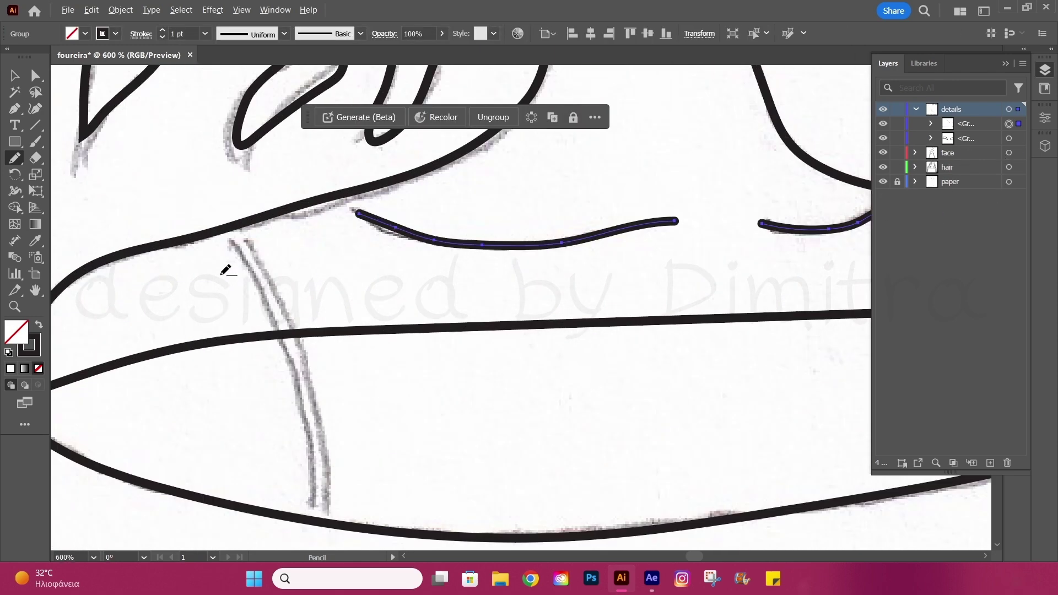
{"action": "scroll", "coordinate": [229, 177], "scroll_direction": "down", "scroll_amount": 2}
Step: Draw the left strap outline on the top with the Pen tool
{"action": "key", "text": "p"}
{"action": "scroll", "coordinate": [229, 177], "scroll_direction": "down", "scroll_amount": 2}
{"action": "left_click", "coordinate": [244, 144]}
{"action": "left_click_drag", "start_coordinate": [310, 363], "coordinate": [305, 486]}
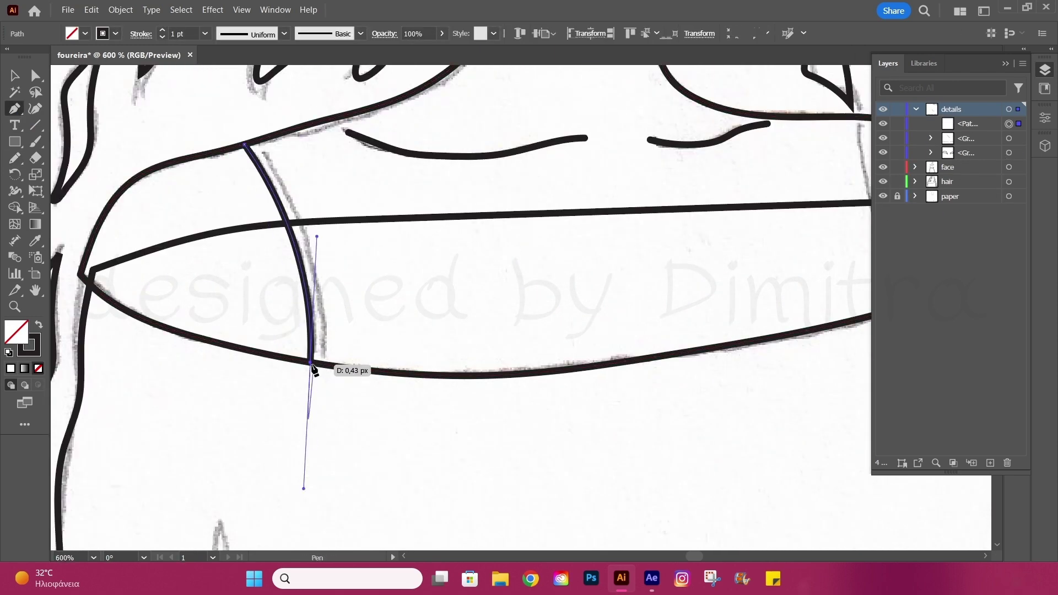
{"action": "key", "text": "Escape"}
{"action": "left_click", "coordinate": [325, 365]}
{"action": "mouse_move", "coordinate": [261, 140]}
{"action": "left_mouse_down"}
{"action": "mouse_move", "coordinate": [220, 121]}
{"action": "mouse_move", "coordinate": [197, 80]}
{"action": "left_mouse_up"}
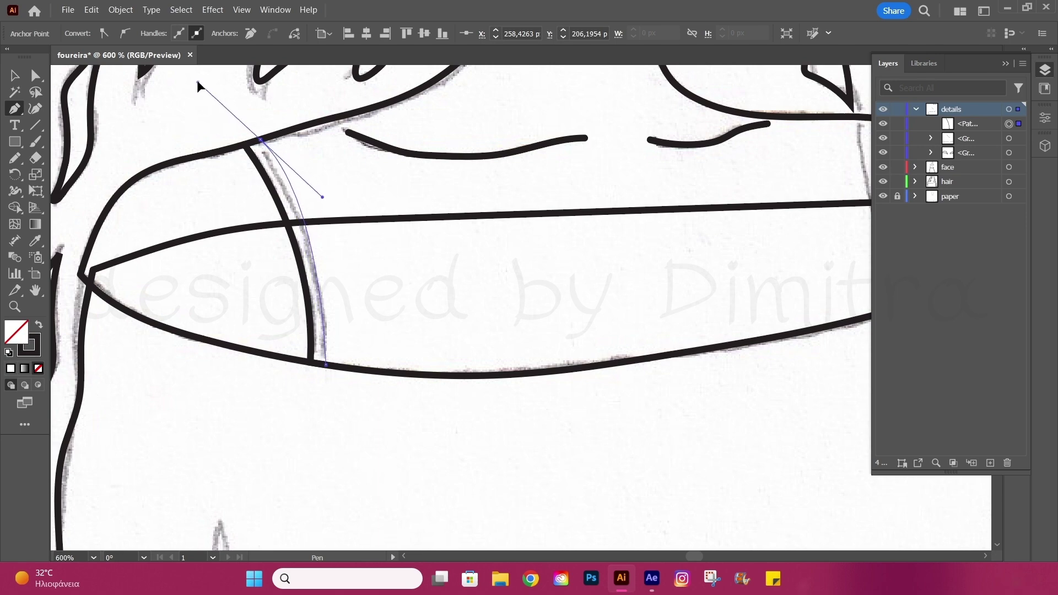
{"action": "scroll", "coordinate": [206, 91], "scroll_direction": "up", "scroll_amount": 1}
{"action": "left_click", "coordinate": [244, 167]}
{"action": "key", "text": "Escape"}
{"action": "scroll", "coordinate": [245, 167], "scroll_direction": "down", "scroll_amount": 1, "text": "alt"}
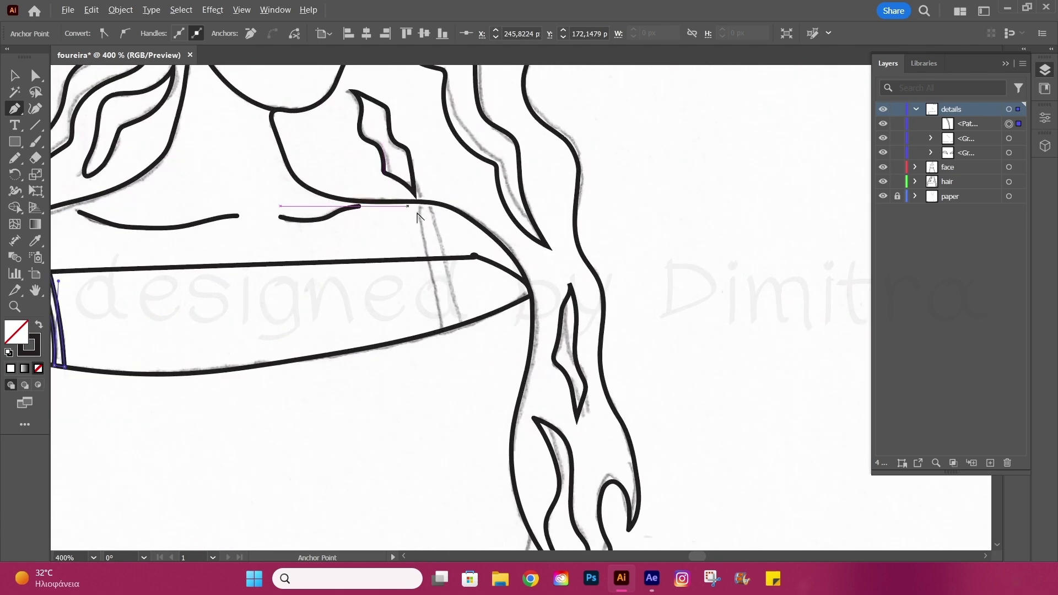
Step: Draw the thin right strap, group it with the left strap, and fit the artboard in view
{"action": "left_click", "coordinate": [459, 325]}
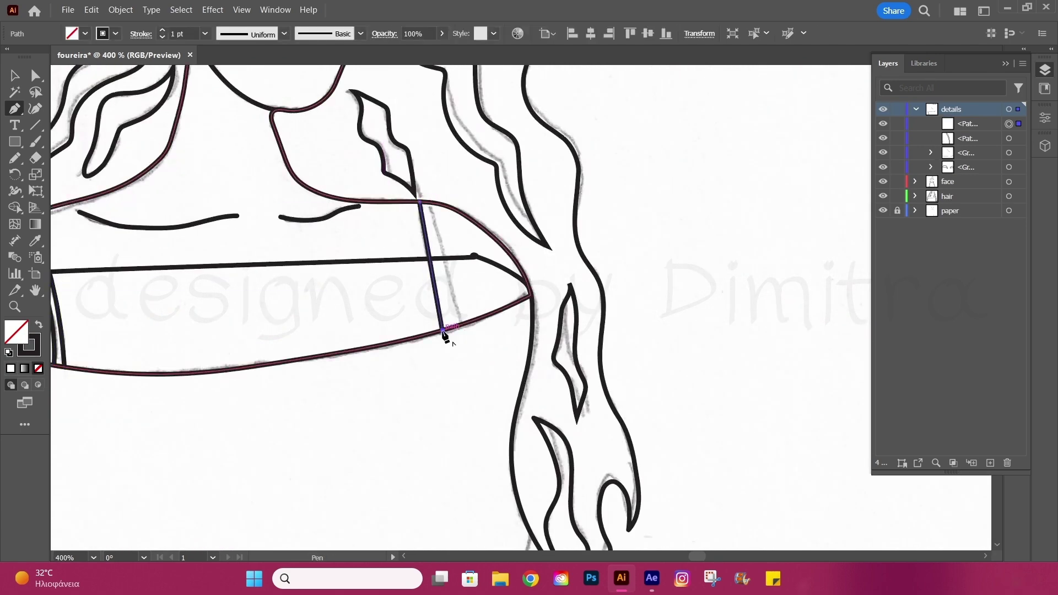
{"action": "left_click", "coordinate": [438, 203]}
{"action": "key", "text": "v"}
{"action": "left_click", "coordinate": [59, 316], "text": "shift"}
{"action": "key", "text": "ctrl+g"}
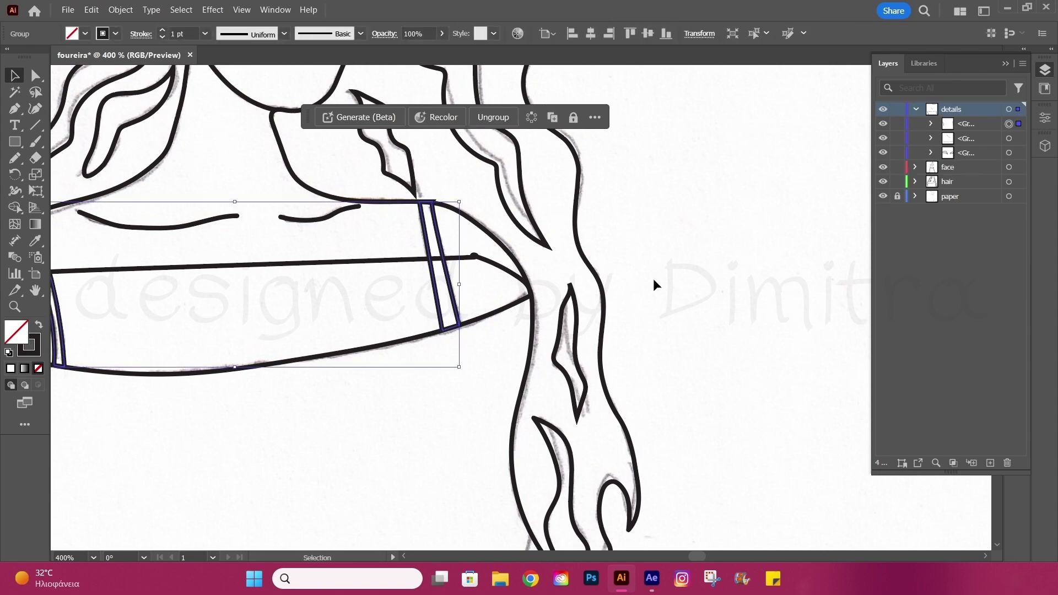
{"action": "left_click", "coordinate": [653, 279]}
{"action": "key", "text": "ctrl+0"}
Step: Add a new layer above the paper layer and name it dress
{"action": "left_click", "coordinate": [918, 109]}
{"action": "left_click", "coordinate": [953, 152]}
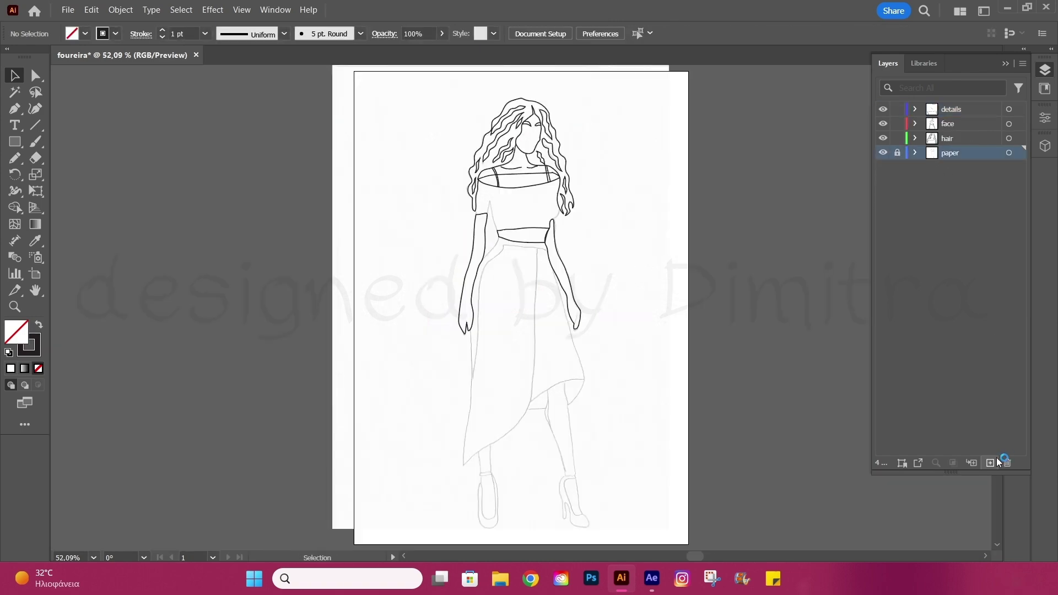
{"action": "key", "text": "ctrl+l"}
{"action": "double_click", "coordinate": [953, 152]}
{"action": "type", "text": "fess"}
{"action": "key", "text": "Return"}
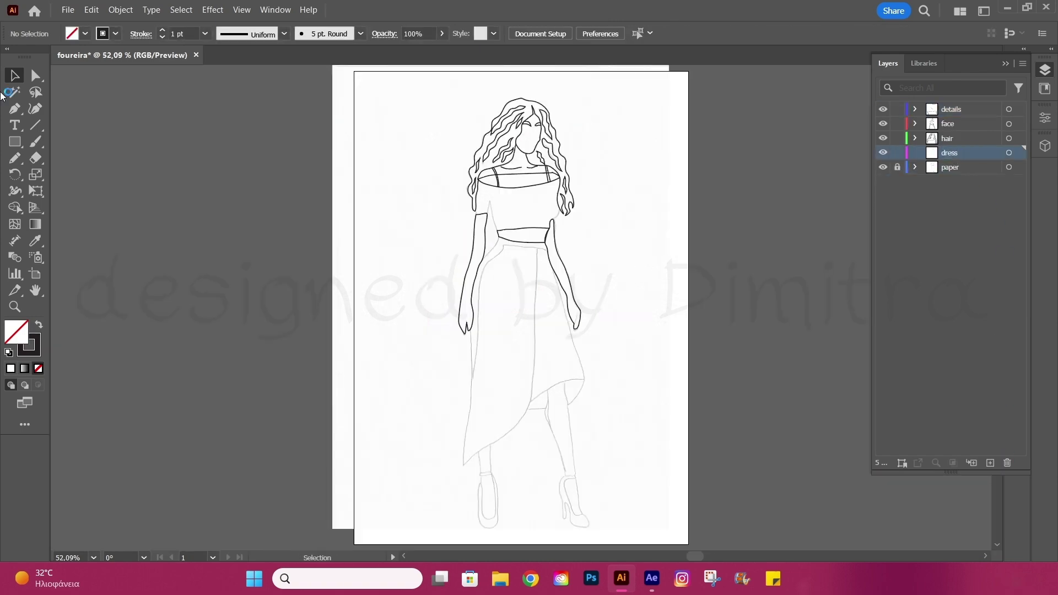
Step: Pencil-trace the waistband of the top and nearby strokes on the dress layer
{"action": "key", "text": "n"}
{"action": "scroll", "coordinate": [489, 199], "scroll_direction": "up", "scroll_amount": 4, "text": "alt"}
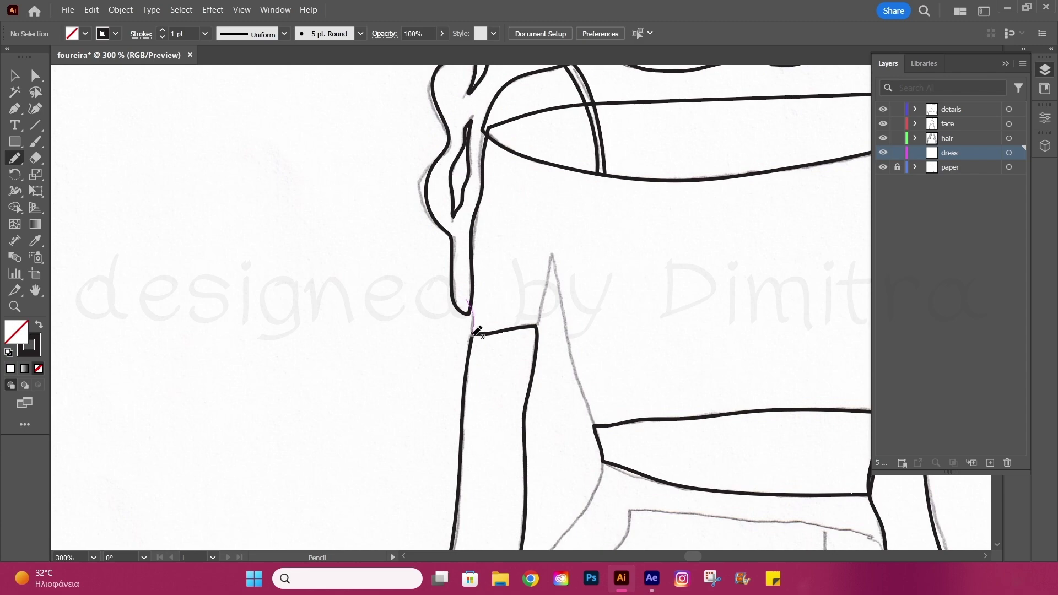
{"action": "left_click_drag", "start_coordinate": [597, 414], "coordinate": [685, 425]}
{"action": "scroll", "coordinate": [685, 425], "scroll_direction": "down", "scroll_amount": 2, "text": "alt"}
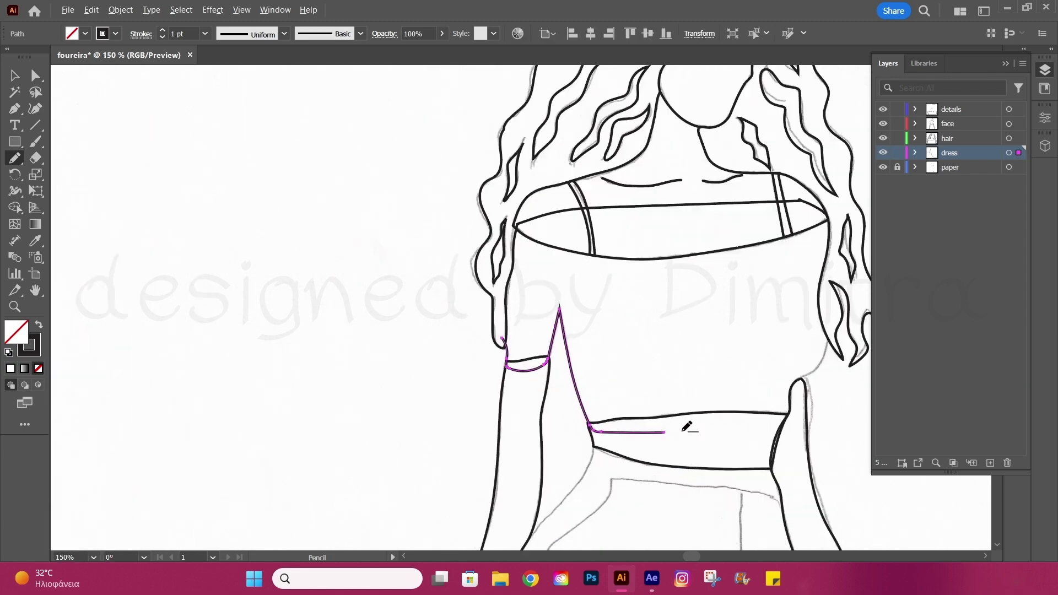
{"action": "scroll", "coordinate": [732, 415], "scroll_direction": "up", "scroll_amount": 3, "text": "alt"}
{"action": "scroll", "coordinate": [649, 422], "scroll_direction": "down", "scroll_amount": 3, "text": "alt"}
{"action": "scroll", "coordinate": [710, 437], "scroll_direction": "up", "scroll_amount": 3, "text": "alt"}
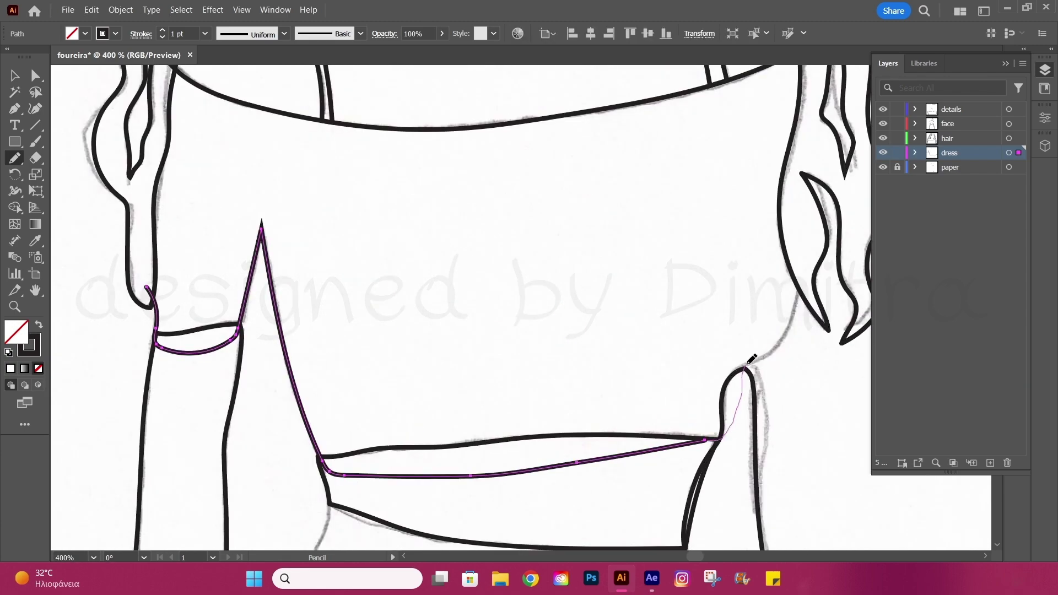
{"action": "scroll", "coordinate": [806, 214], "scroll_direction": "up", "scroll_amount": 3}
{"action": "left_click_drag", "start_coordinate": [807, 214], "coordinate": [215, 186]}
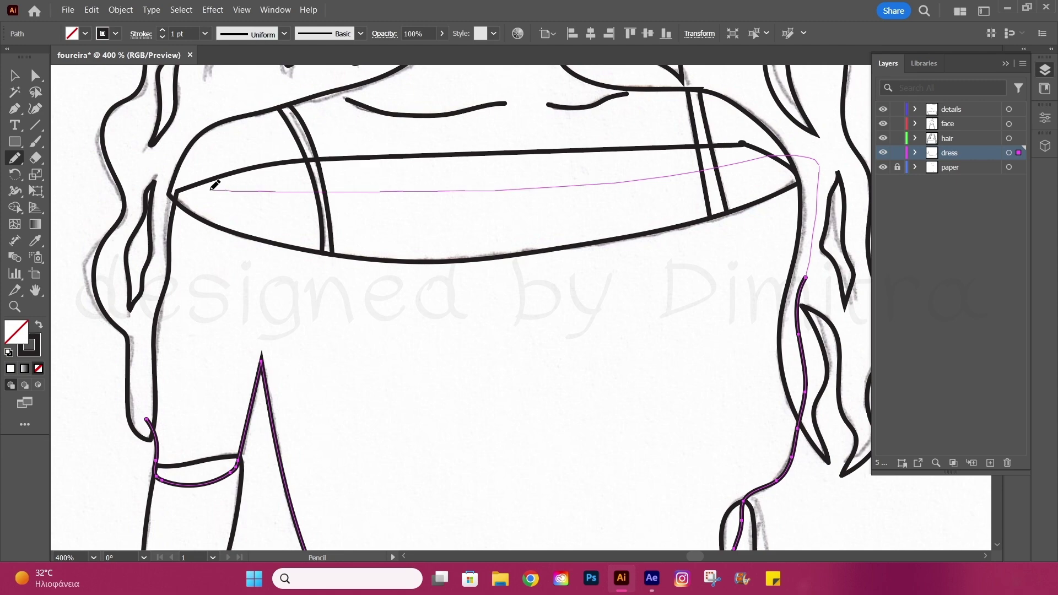
{"action": "left_click_drag", "start_coordinate": [153, 409], "coordinate": [149, 417]}
{"action": "scroll", "coordinate": [271, 366], "scroll_direction": "down", "scroll_amount": 3, "text": "alt"}
{"action": "scroll", "coordinate": [272, 367], "scroll_direction": "down", "scroll_amount": 3}
{"action": "scroll", "coordinate": [692, 237], "scroll_direction": "down", "scroll_amount": 3}
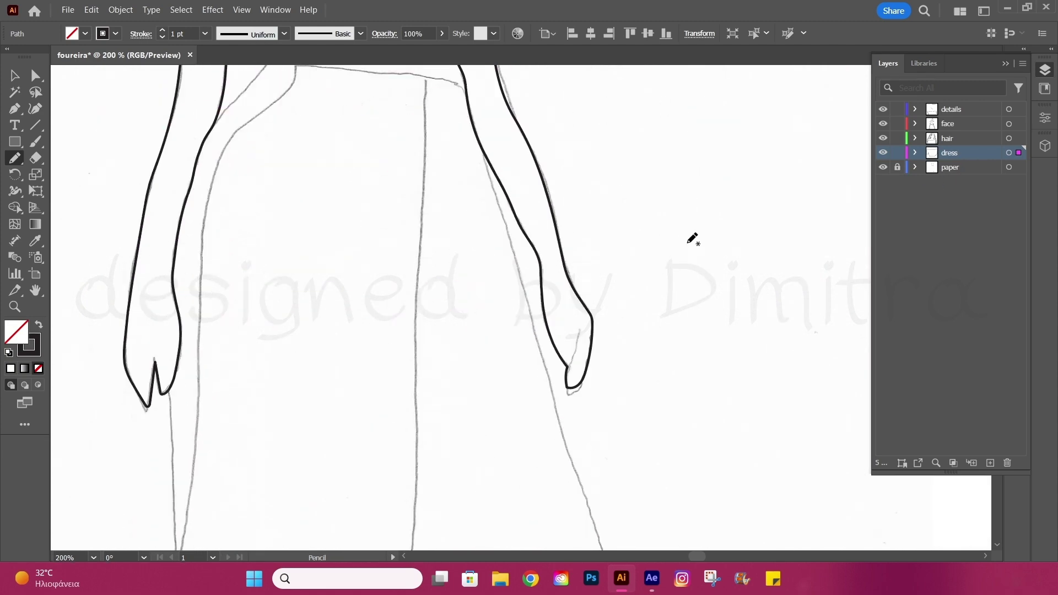
{"action": "scroll", "coordinate": [590, 263], "scroll_direction": "down", "scroll_amount": 2, "text": "alt"}
{"action": "scroll", "coordinate": [545, 218], "scroll_direction": "up", "scroll_amount": 3, "text": "alt"}
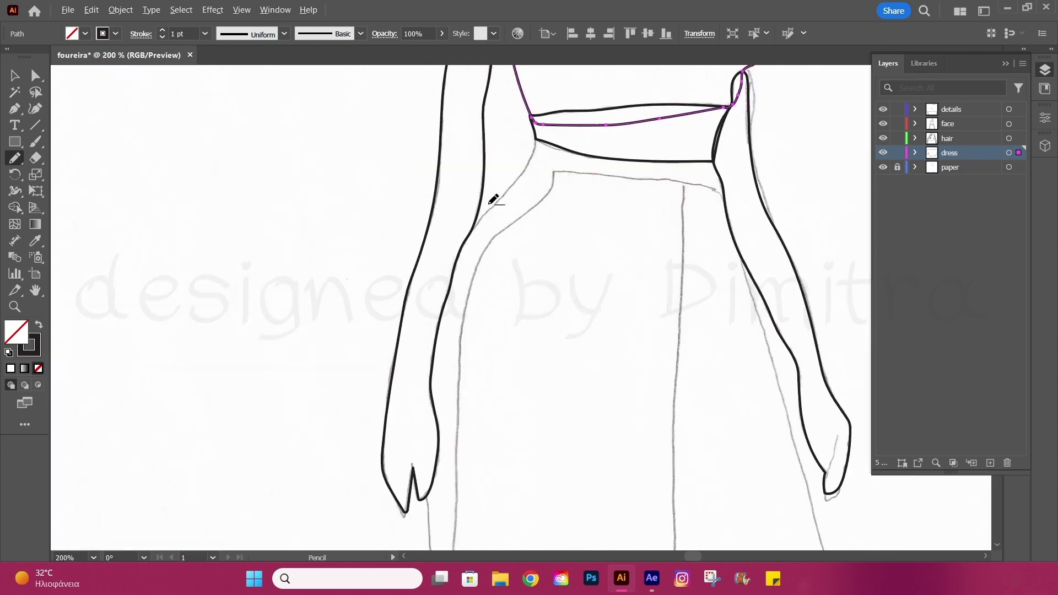
{"action": "scroll", "coordinate": [494, 200], "scroll_direction": "up", "scroll_amount": 2, "text": "alt"}
{"action": "scroll", "coordinate": [551, 165], "scroll_direction": "down", "scroll_amount": 3, "text": "alt"}
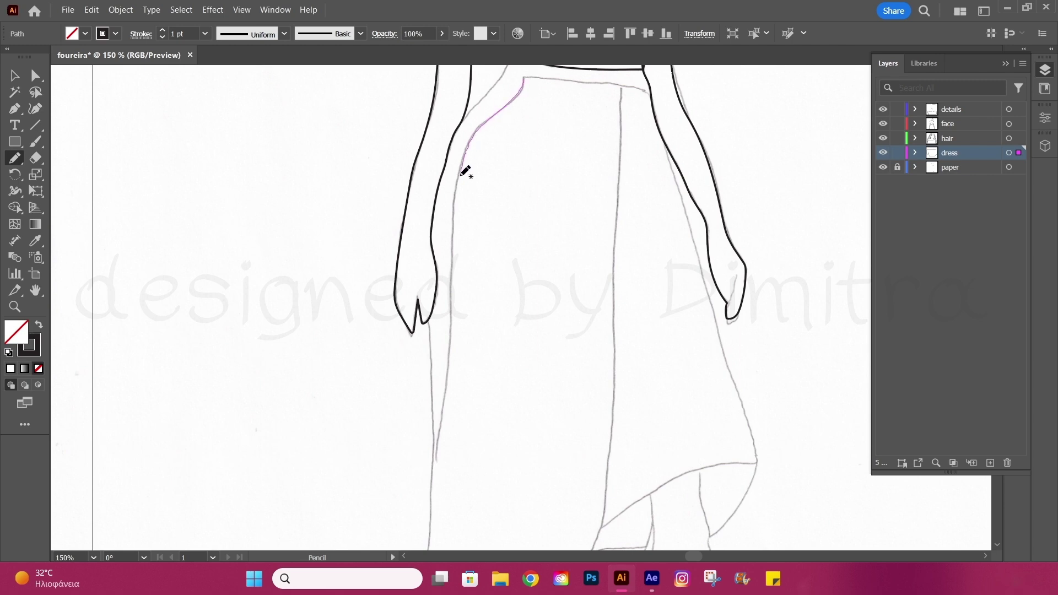
{"action": "scroll", "coordinate": [451, 386], "scroll_direction": "down", "scroll_amount": 3}
{"action": "left_click_drag", "start_coordinate": [451, 386], "coordinate": [436, 247]}
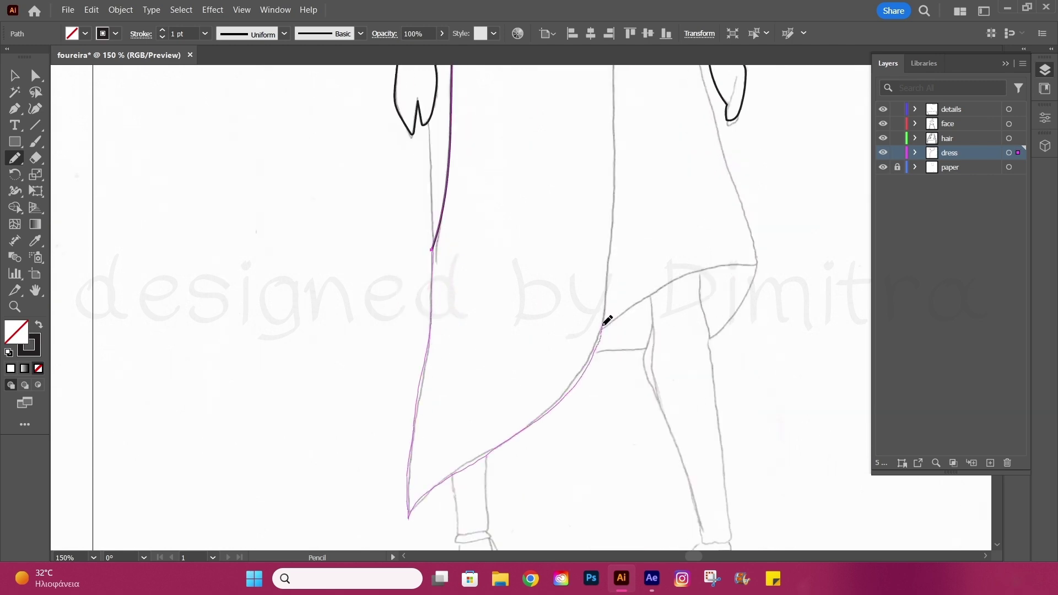
{"action": "left_click_drag", "start_coordinate": [618, 189], "coordinate": [618, 451]}
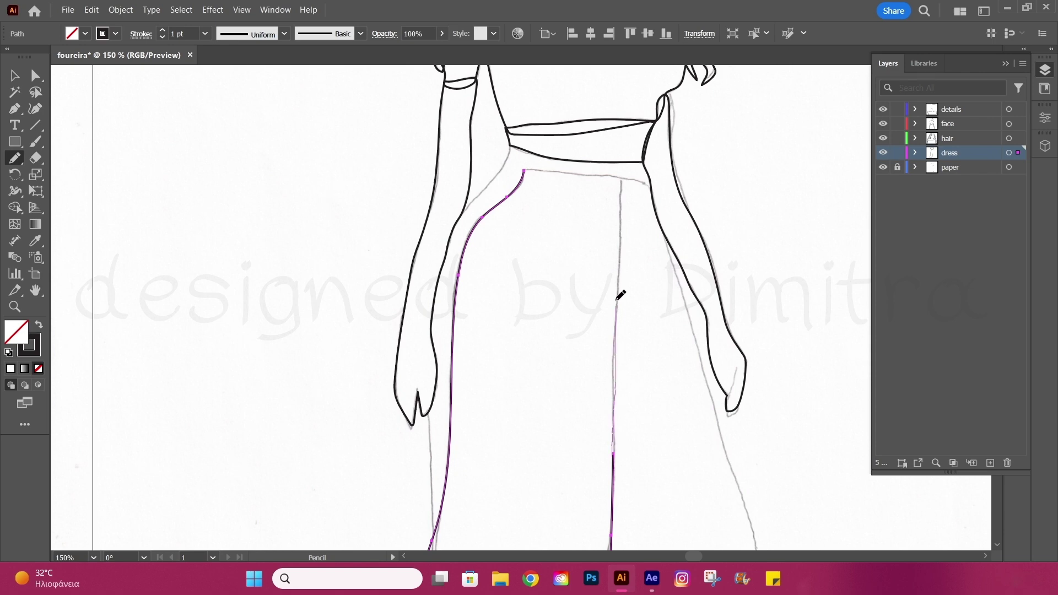
{"action": "scroll", "coordinate": [555, 169], "scroll_direction": "up", "scroll_amount": 2, "text": "alt"}
Step: Pencil-trace the skirt's front fold line and its left edge down toward the hem
{"action": "left_click_drag", "start_coordinate": [626, 178], "coordinate": [686, 189]}
{"action": "left_click_drag", "start_coordinate": [418, 208], "coordinate": [295, 376]}
{"action": "scroll", "coordinate": [313, 215], "scroll_direction": "down", "scroll_amount": 1, "text": "alt"}
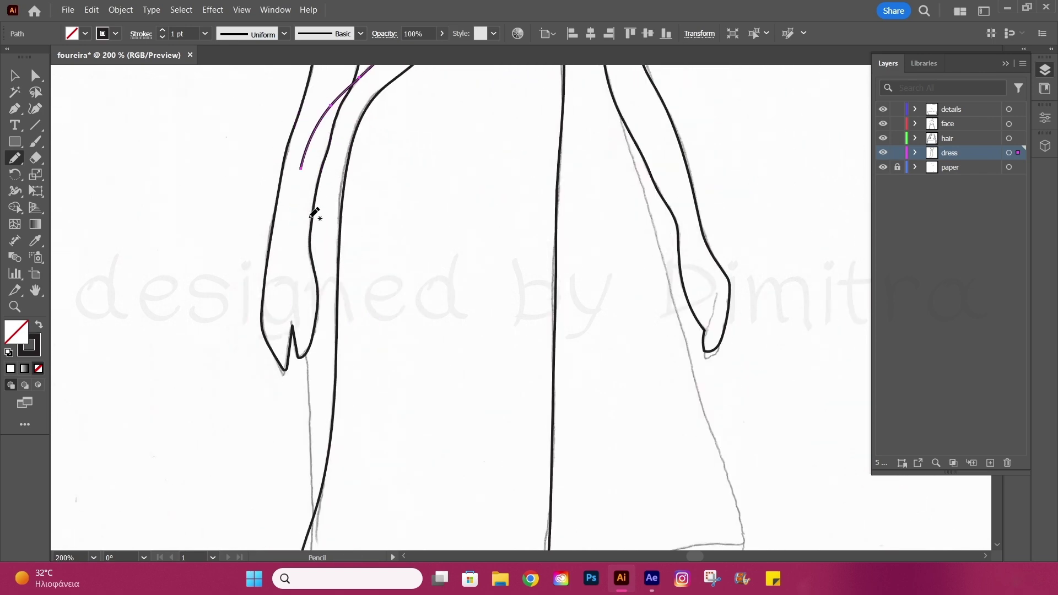
{"action": "scroll", "coordinate": [308, 321], "scroll_direction": "down", "scroll_amount": 5}
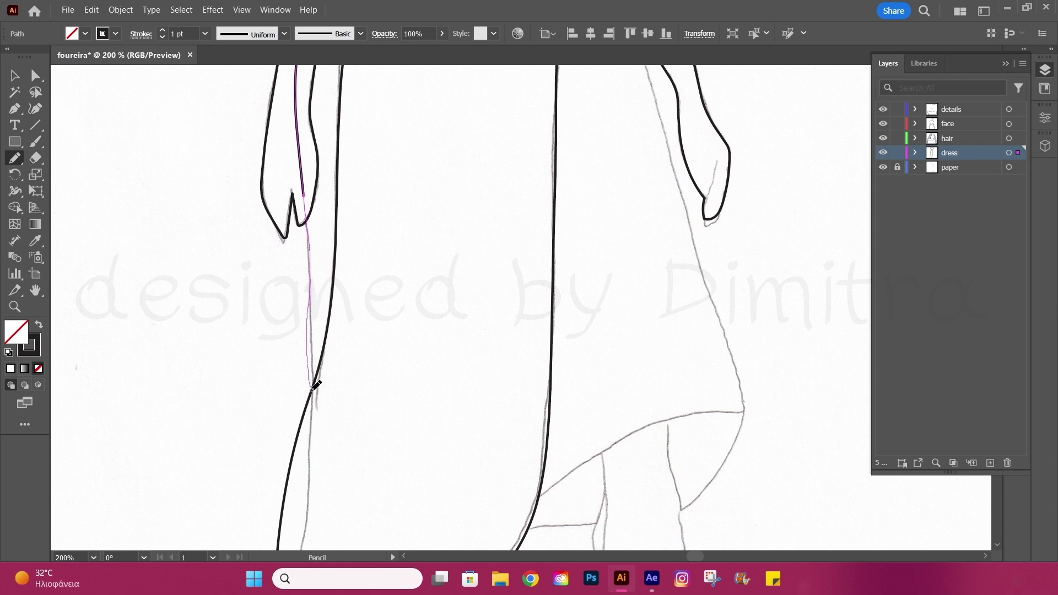
{"action": "left_click_drag", "start_coordinate": [316, 384], "coordinate": [312, 389]}
{"action": "scroll", "coordinate": [326, 331], "scroll_direction": "down", "scroll_amount": 5}
{"action": "scroll", "coordinate": [332, 277], "scroll_direction": "down", "scroll_amount": 1, "text": "alt"}
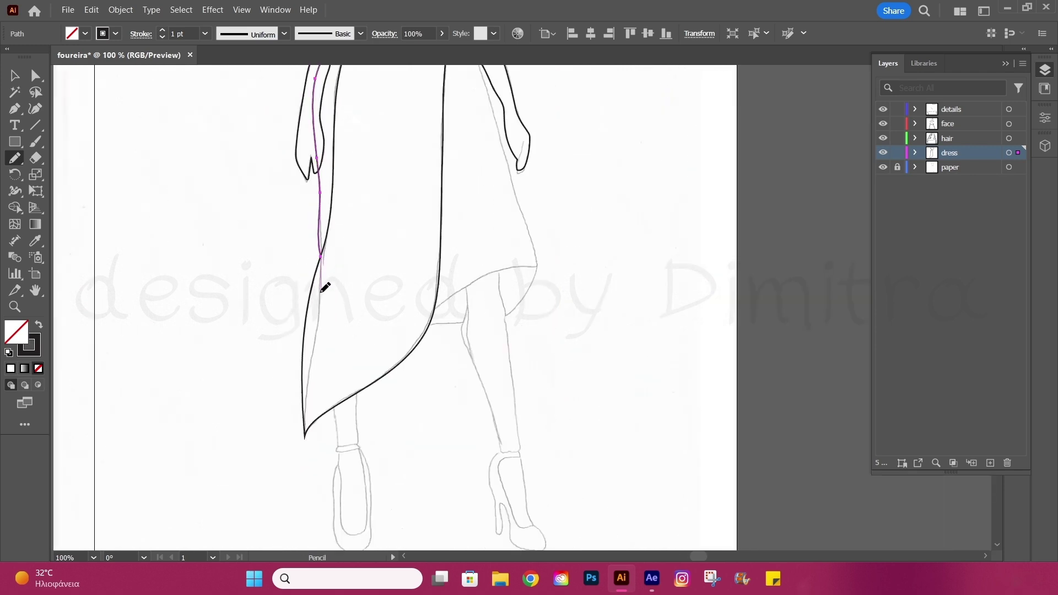
{"action": "left_click_drag", "start_coordinate": [322, 291], "coordinate": [307, 367]}
{"action": "scroll", "coordinate": [443, 323], "scroll_direction": "down", "scroll_amount": 2, "text": "alt"}
{"action": "scroll", "coordinate": [408, 302], "scroll_direction": "up", "scroll_amount": 3, "text": "alt"}
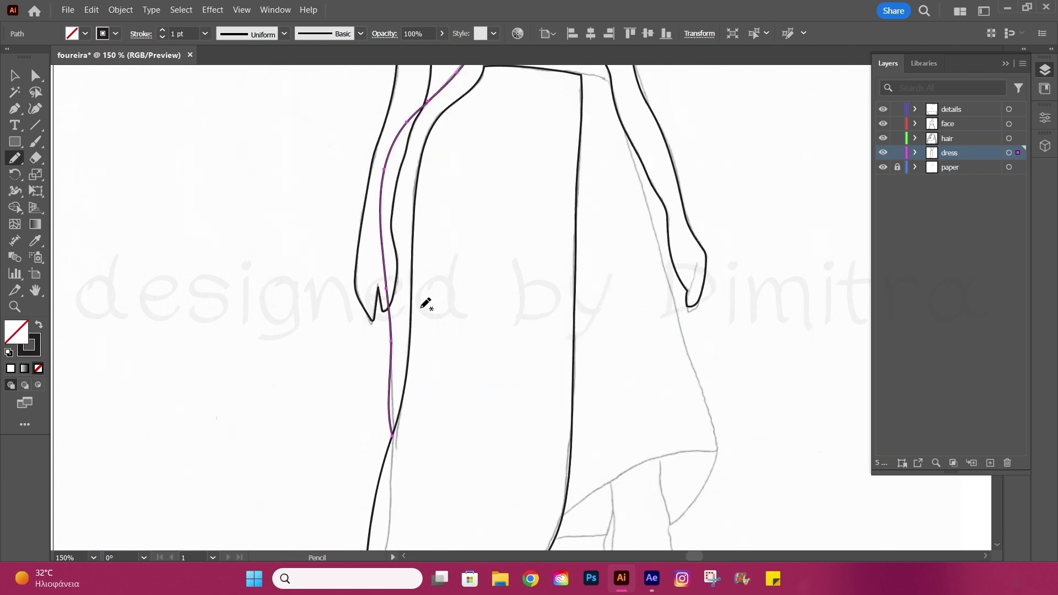
{"action": "scroll", "coordinate": [419, 386], "scroll_direction": "up", "scroll_amount": 1}
{"action": "scroll", "coordinate": [390, 484], "scroll_direction": "up", "scroll_amount": 1, "text": "alt"}
Step: Pen-draw the skirt outline from the hem up around the waist corner to the waistband
{"action": "key", "text": "p"}
{"action": "left_click_drag", "start_coordinate": [391, 492], "coordinate": [412, 450]}
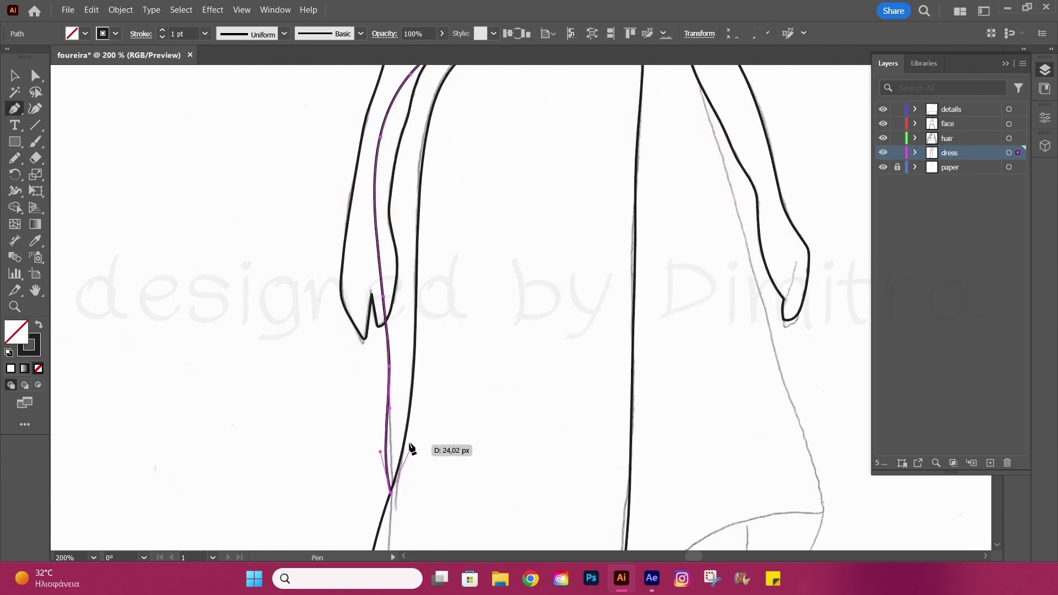
{"action": "left_click", "coordinate": [413, 382]}
{"action": "left_click", "coordinate": [417, 322]}
{"action": "scroll", "coordinate": [416, 330], "scroll_direction": "up", "scroll_amount": 3}
{"action": "left_click_drag", "start_coordinate": [431, 229], "coordinate": [465, 193]}
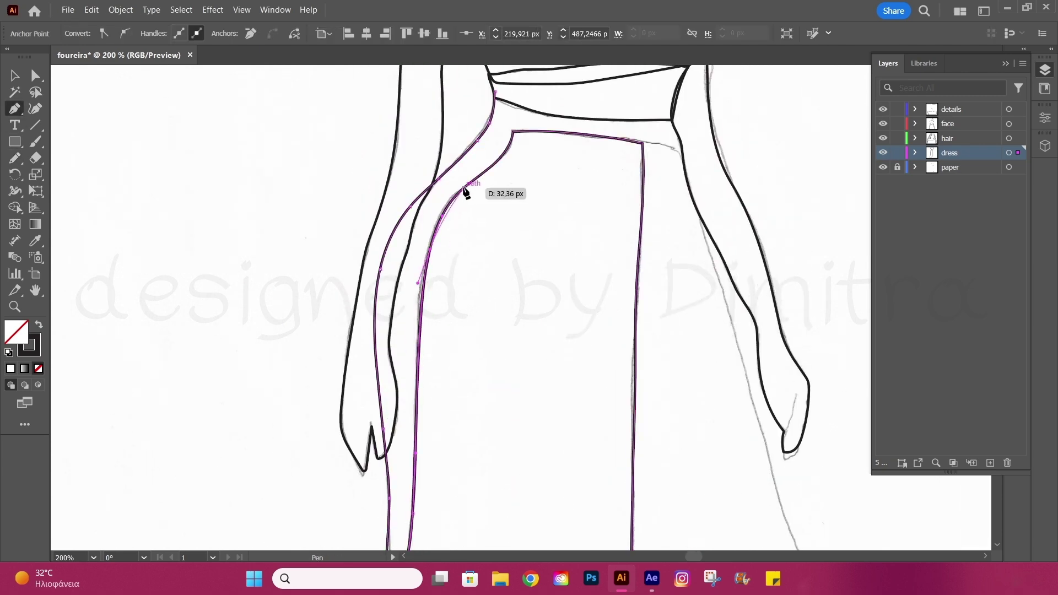
{"action": "left_click_drag", "start_coordinate": [513, 132], "coordinate": [520, 134]}
{"action": "left_click", "coordinate": [643, 144]}
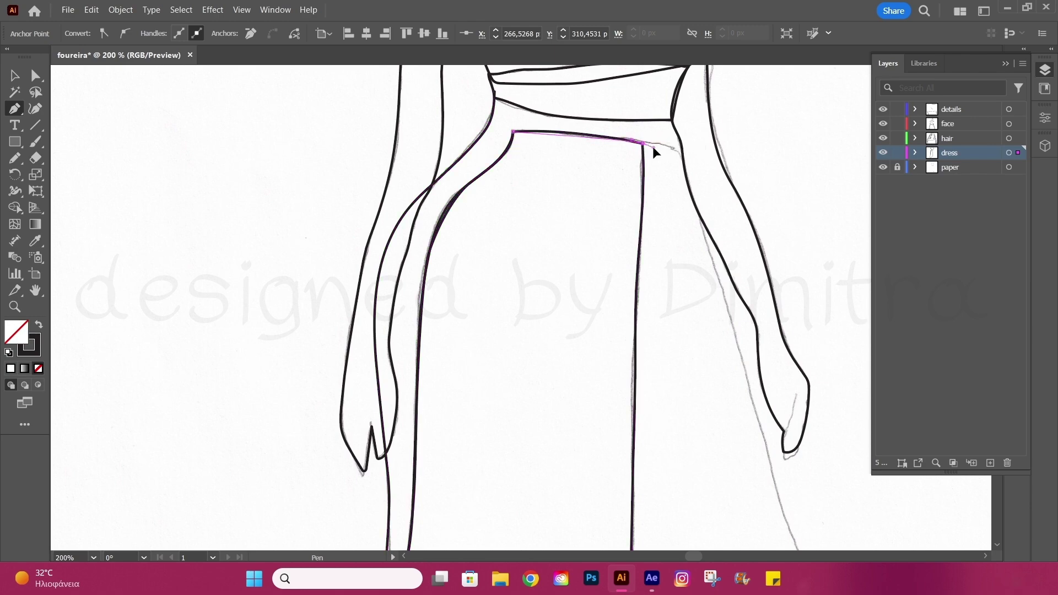
Step: Continue the outline around the sash tail and along the waistband to close it
{"action": "left_click", "coordinate": [700, 172]}
{"action": "left_click", "coordinate": [700, 139]}
{"action": "left_click", "coordinate": [689, 104]}
{"action": "left_click", "coordinate": [636, 97]}
{"action": "left_click", "coordinate": [559, 95]}
{"action": "left_click", "coordinate": [494, 91]}
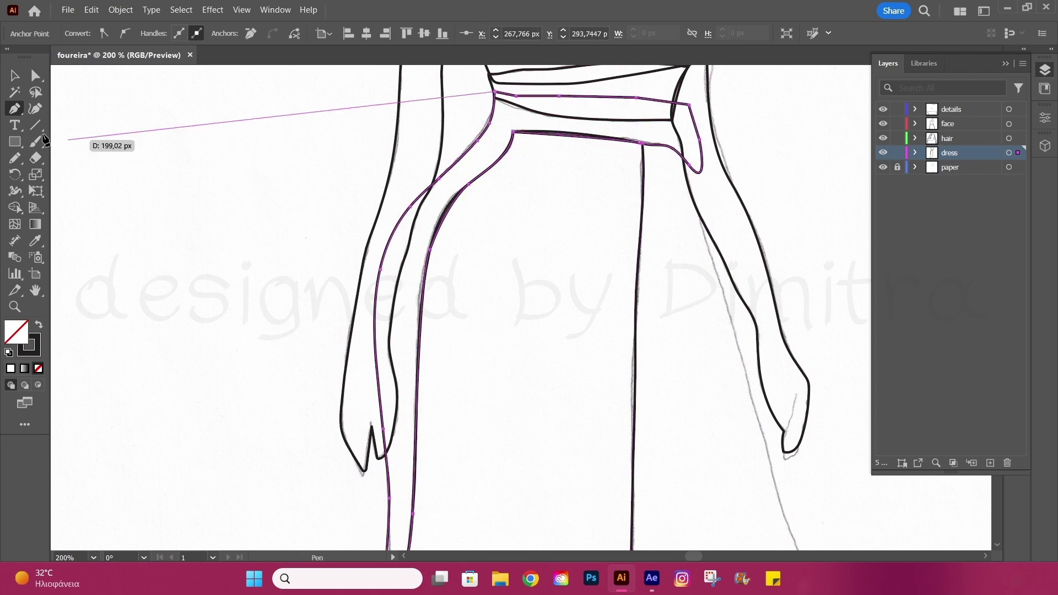
{"action": "left_click", "coordinate": [15, 158]}
Step: Pencil-trace the long drape lines down the skirt front
{"action": "scroll", "coordinate": [461, 354], "scroll_direction": "down", "scroll_amount": 5}
{"action": "scroll", "coordinate": [422, 374], "scroll_direction": "up", "scroll_amount": 1}
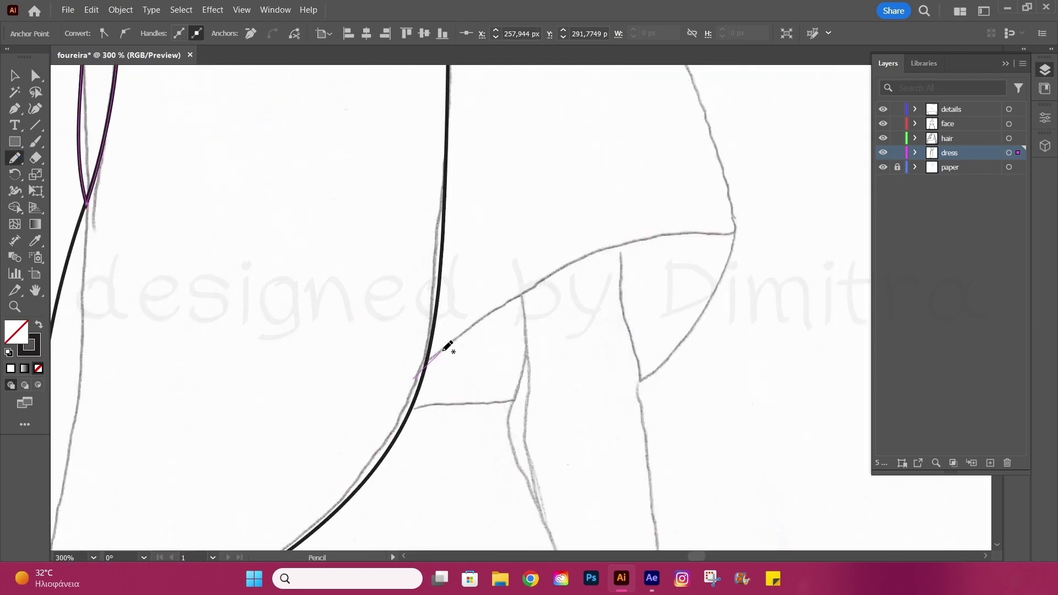
{"action": "scroll", "coordinate": [716, 137], "scroll_direction": "down", "scroll_amount": 1}
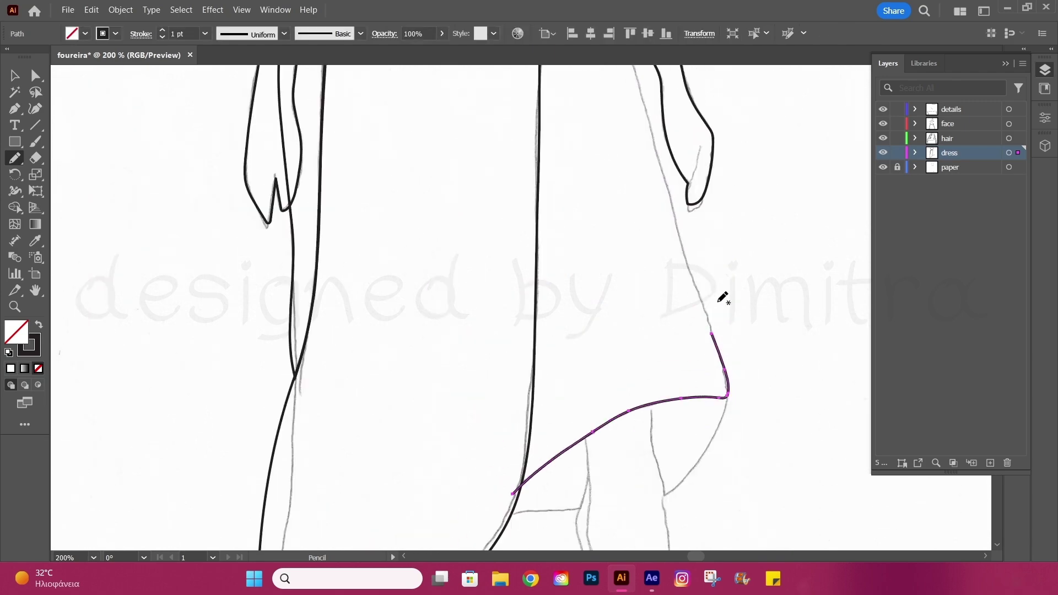
{"action": "scroll", "coordinate": [722, 295], "scroll_direction": "up", "scroll_amount": 5}
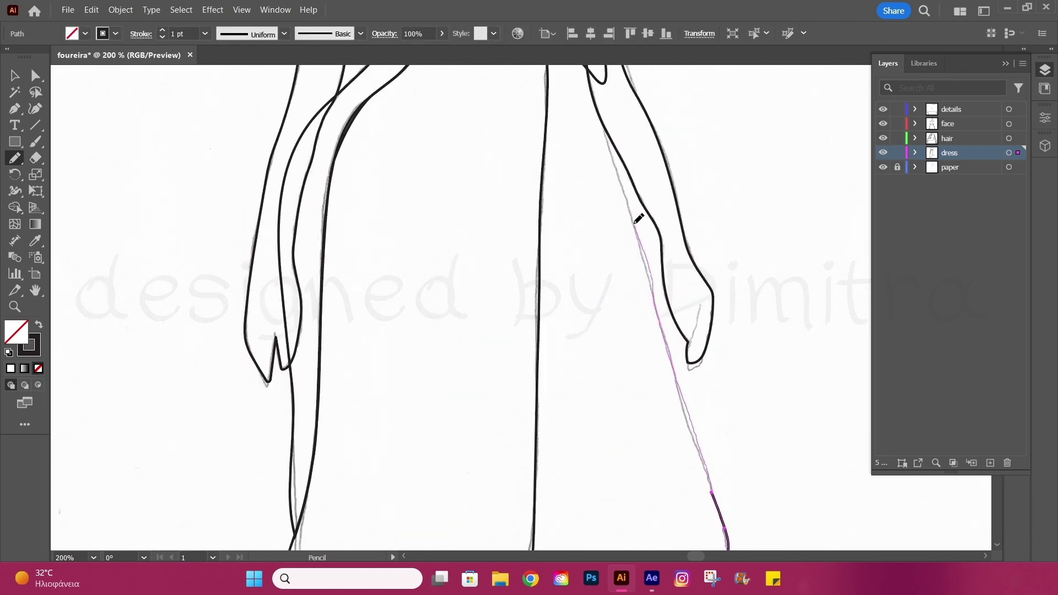
{"action": "scroll", "coordinate": [606, 138], "scroll_direction": "up", "scroll_amount": 2}
{"action": "left_click_drag", "start_coordinate": [515, 141], "coordinate": [489, 370]}
{"action": "scroll", "coordinate": [493, 184], "scroll_direction": "down", "scroll_amount": 4}
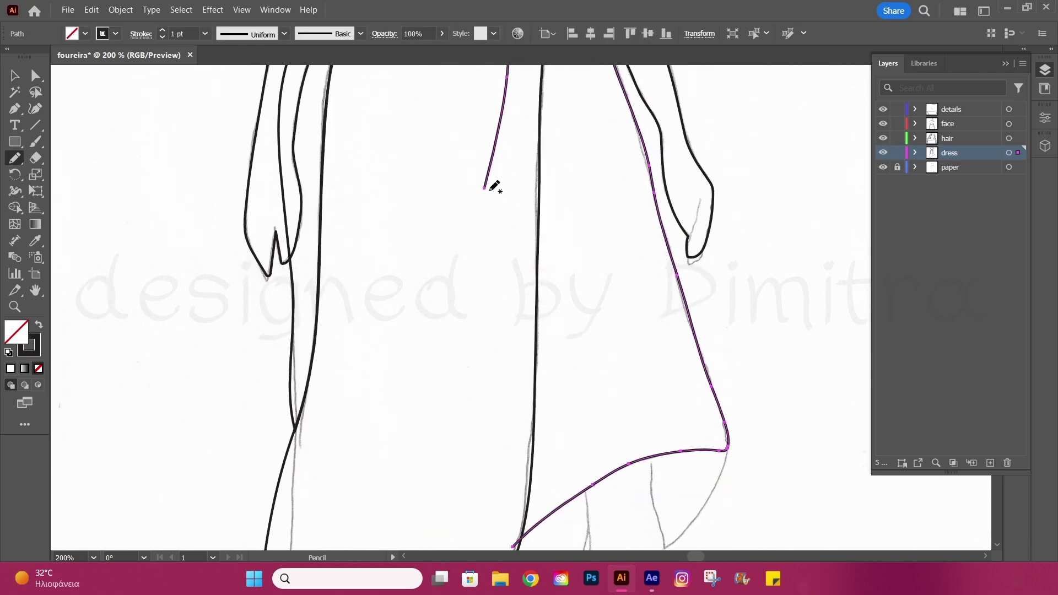
{"action": "mouse_move", "coordinate": [494, 184]}
{"action": "left_mouse_down"}
{"action": "mouse_move", "coordinate": [479, 443]}
{"action": "mouse_move", "coordinate": [518, 491]}
{"action": "left_mouse_up"}
{"action": "scroll", "coordinate": [499, 469], "scroll_direction": "down", "scroll_amount": 1}
Step: Check the dress paths' stroke weight and trace the folded hem panel below the skirt front
{"action": "left_click", "coordinate": [915, 153]}
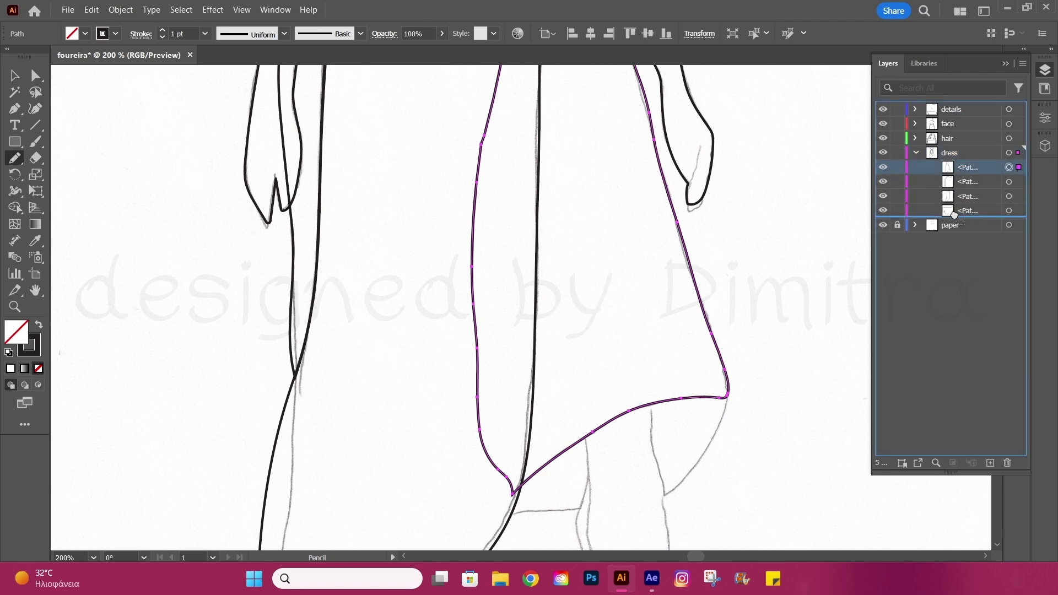
{"action": "scroll", "coordinate": [501, 300], "scroll_direction": "down", "scroll_amount": 1}
{"action": "key", "text": "ctrl+a"}
{"action": "left_click", "coordinate": [142, 34]}
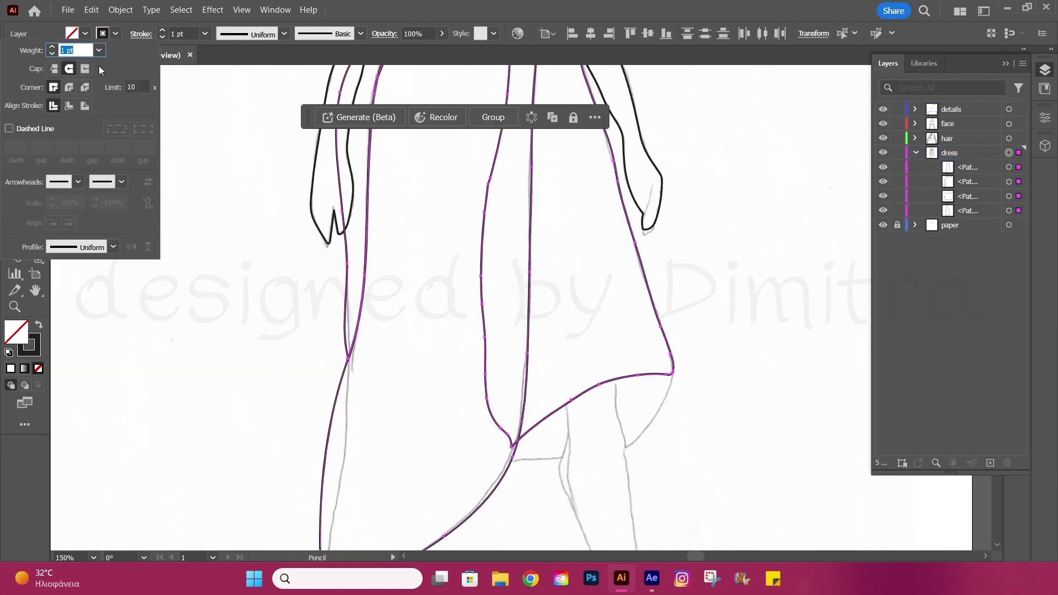
{"action": "scroll", "coordinate": [588, 350], "scroll_direction": "up", "scroll_amount": 3}
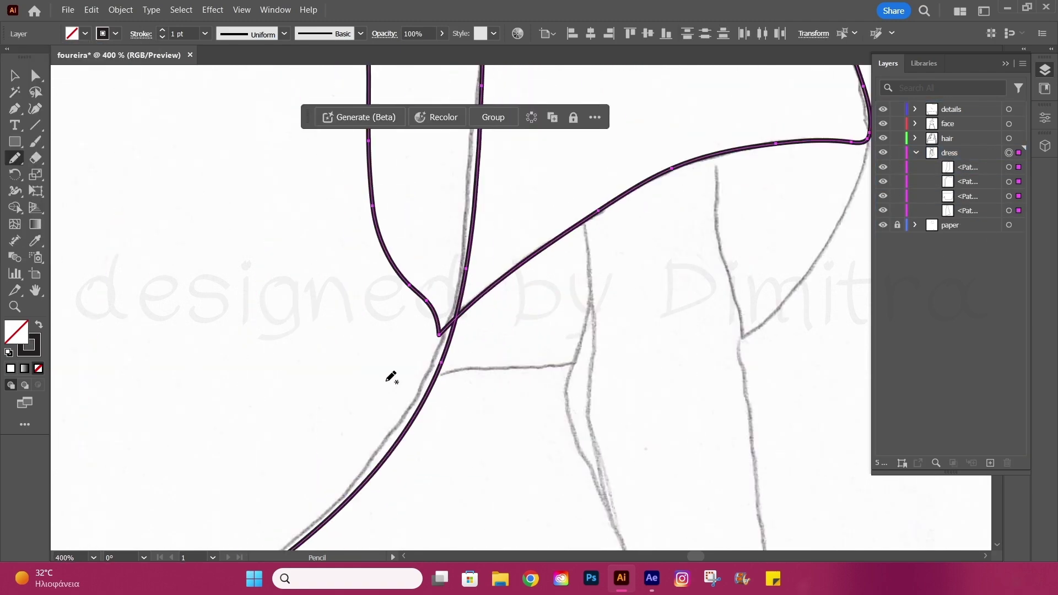
{"action": "scroll", "coordinate": [391, 377], "scroll_direction": "down", "scroll_amount": 3}
{"action": "scroll", "coordinate": [435, 372], "scroll_direction": "up", "scroll_amount": 3}
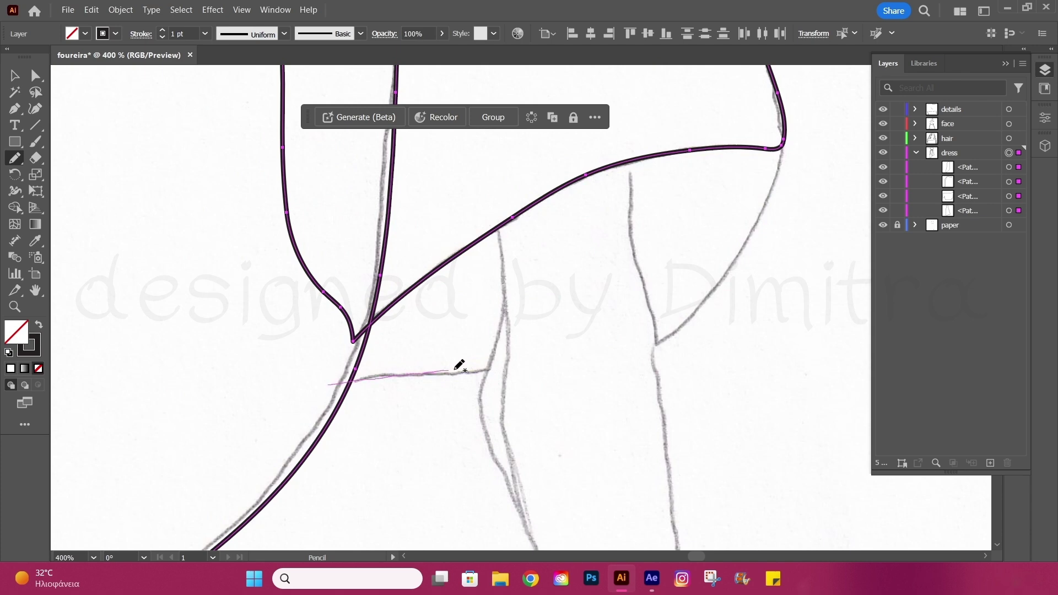
{"action": "left_click_drag", "start_coordinate": [650, 126], "coordinate": [331, 367]}
{"action": "scroll", "coordinate": [478, 486], "scroll_direction": "down", "scroll_amount": 3}
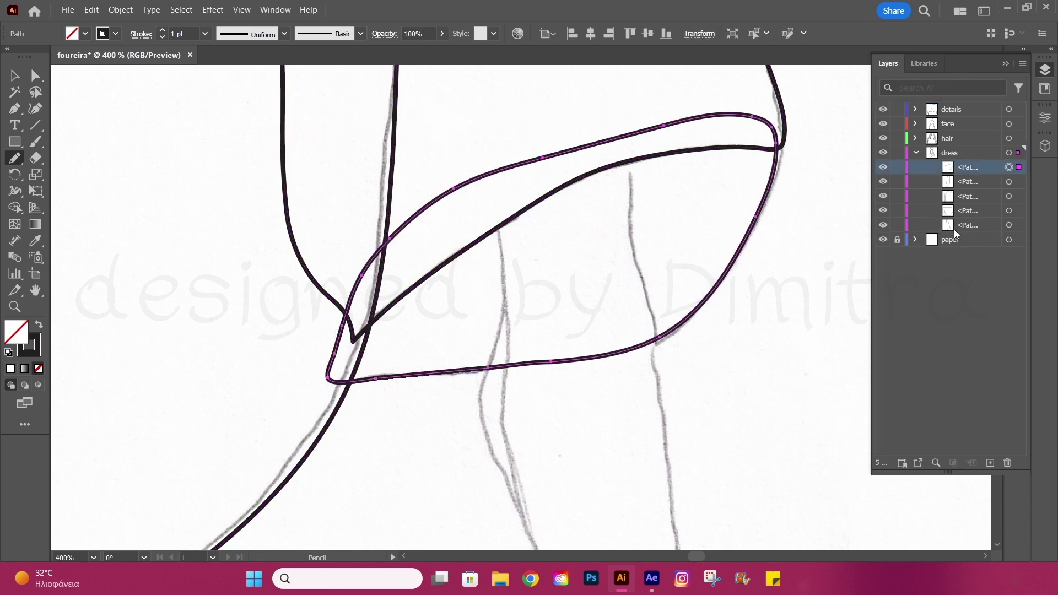
{"action": "scroll", "coordinate": [571, 172], "scroll_direction": "up", "scroll_amount": 3}
Step: Pen a short straight line inside the hand
{"action": "scroll", "coordinate": [570, 172], "scroll_direction": "up", "scroll_amount": 2}
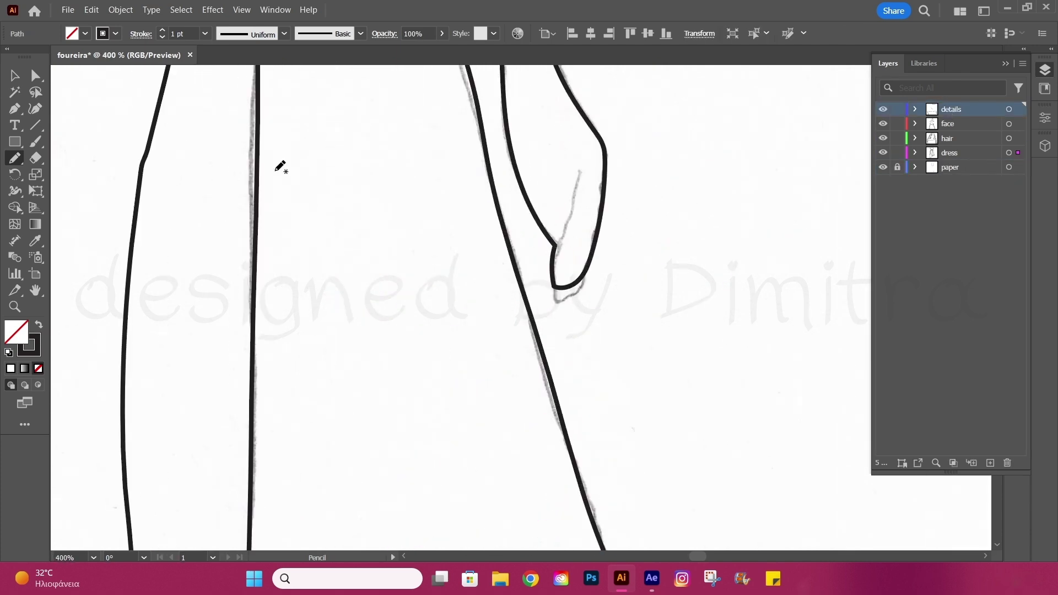
{"action": "key", "text": "p"}
{"action": "left_click", "coordinate": [568, 226]}
{"action": "left_click", "coordinate": [580, 124]}
{"action": "key", "text": "v"}
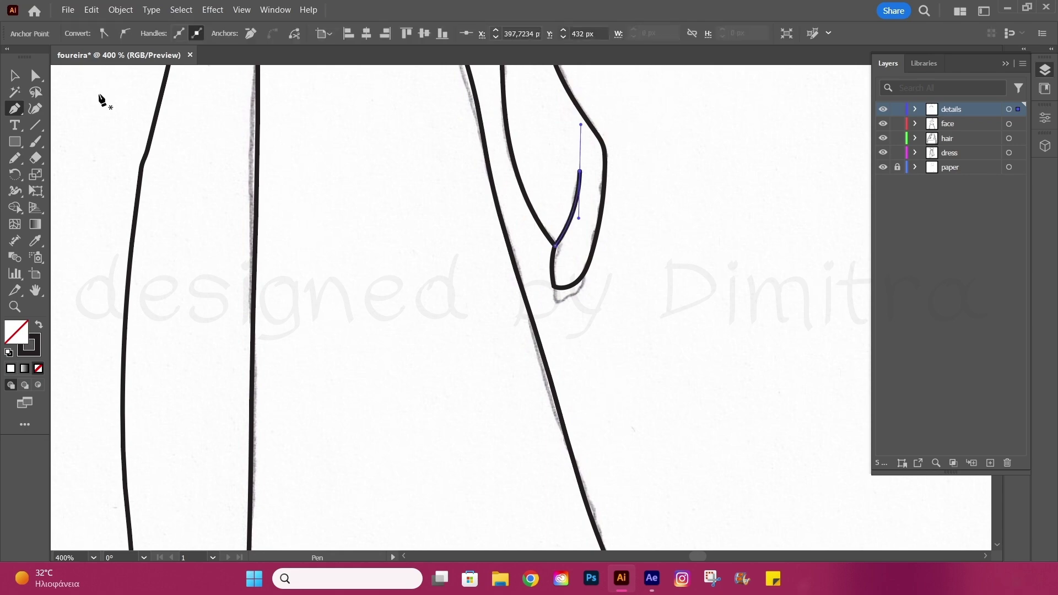
{"action": "scroll", "coordinate": [593, 252], "scroll_direction": "down", "scroll_amount": 4}
{"action": "scroll", "coordinate": [593, 252], "scroll_direction": "up", "scroll_amount": 1}
{"action": "left_click_drag", "start_coordinate": [378, 108], "coordinate": [582, 510]}
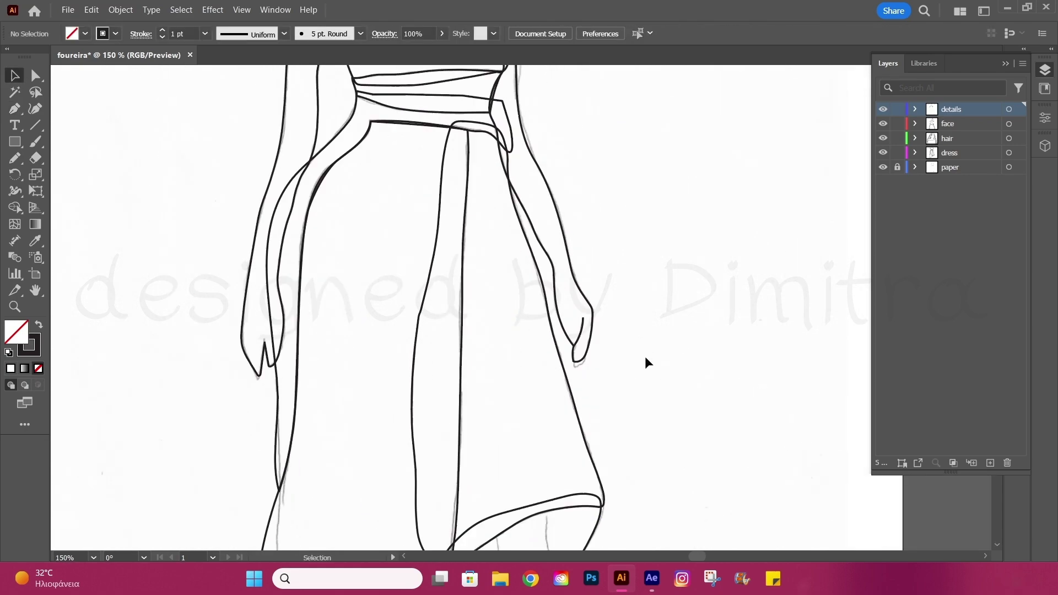
{"action": "scroll", "coordinate": [645, 356], "scroll_direction": "down", "scroll_amount": 6}
{"action": "scroll", "coordinate": [390, 314], "scroll_direction": "down", "scroll_amount": 1}
{"action": "scroll", "coordinate": [308, 301], "scroll_direction": "up", "scroll_amount": 3}
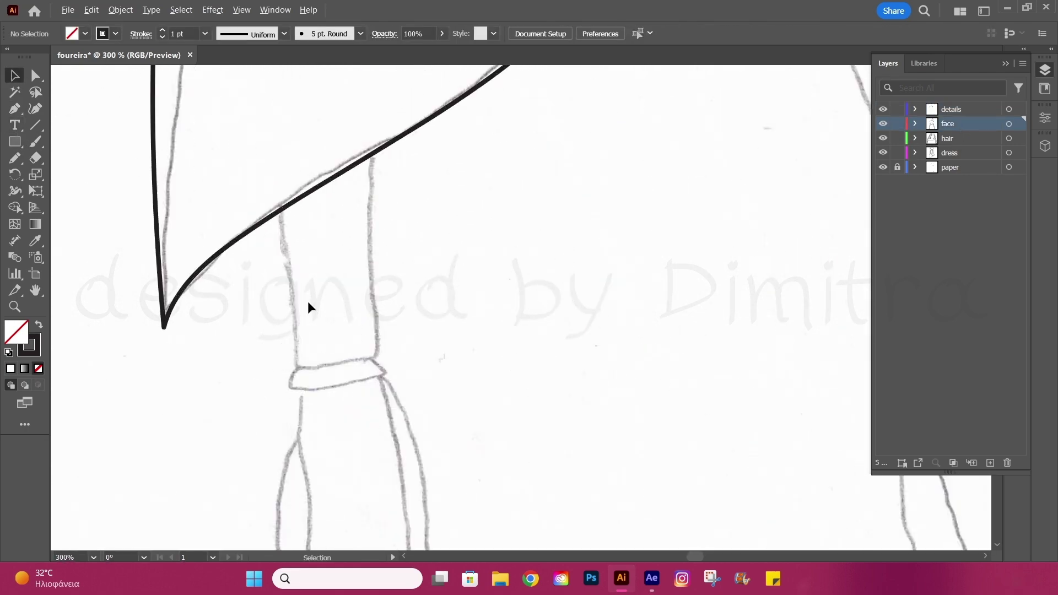
Step: Pencil-trace the left lower leg and both edges of the right leg
{"action": "left_click", "coordinate": [16, 157]}
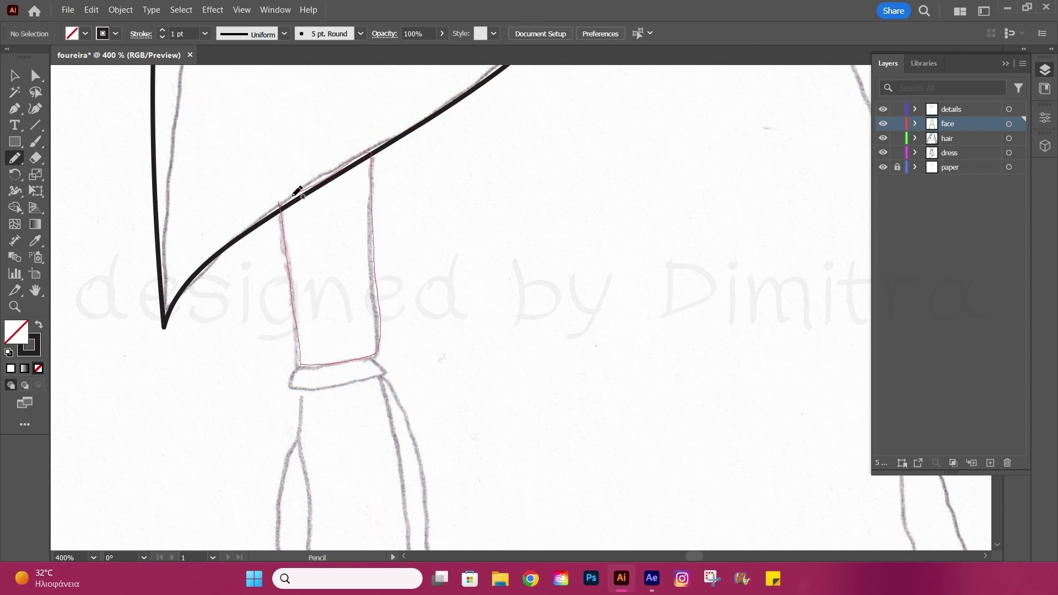
{"action": "scroll", "coordinate": [298, 191], "scroll_direction": "down", "scroll_amount": 2}
{"action": "scroll", "coordinate": [521, 196], "scroll_direction": "up", "scroll_amount": 3}
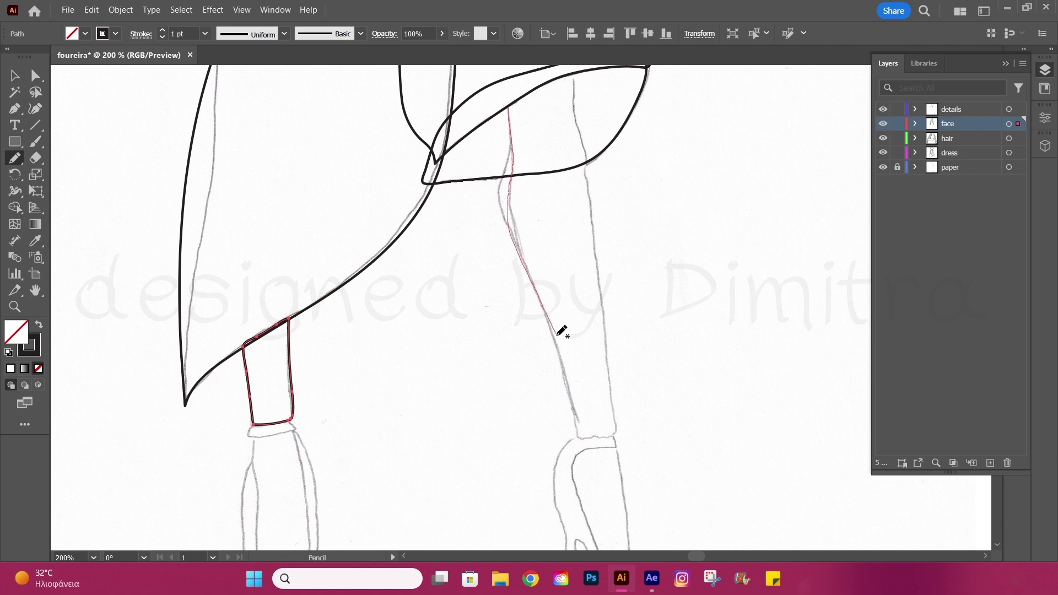
{"action": "left_click_drag", "start_coordinate": [557, 330], "coordinate": [573, 369]}
{"action": "left_click_drag", "start_coordinate": [529, 249], "coordinate": [533, 281]}
{"action": "scroll", "coordinate": [541, 257], "scroll_direction": "down", "scroll_amount": 1}
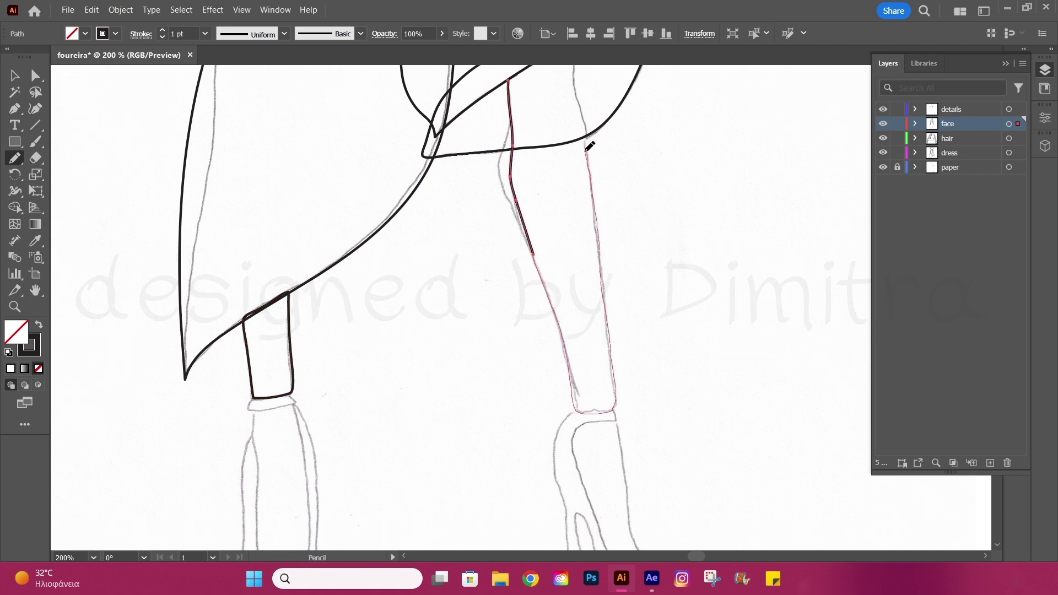
{"action": "left_click_drag", "start_coordinate": [586, 152], "coordinate": [575, 91]}
{"action": "scroll", "coordinate": [574, 110], "scroll_direction": "up", "scroll_amount": 2}
{"action": "scroll", "coordinate": [544, 120], "scroll_direction": "down", "scroll_amount": 1}
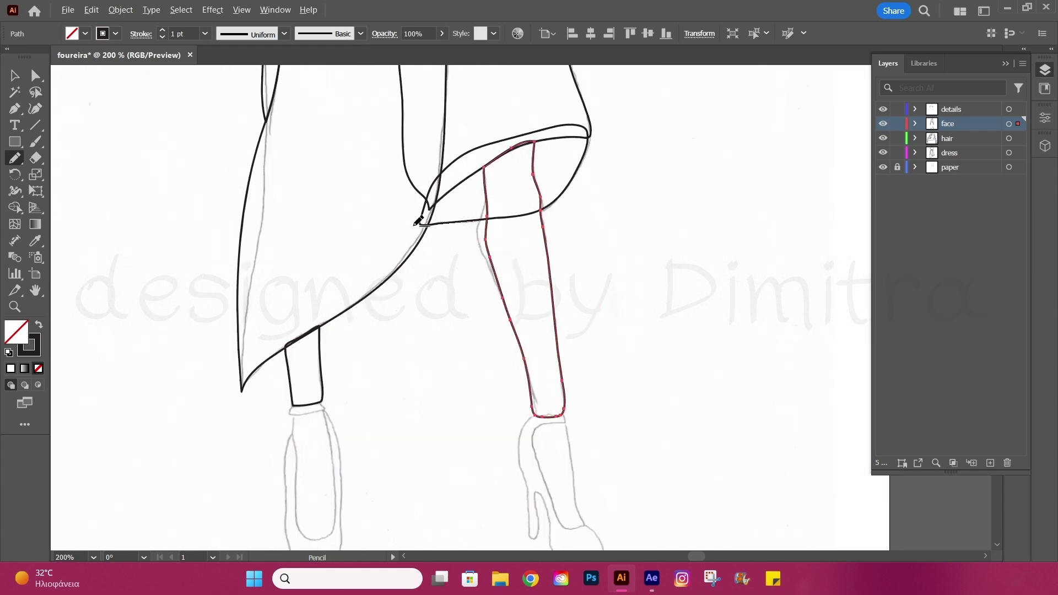
{"action": "scroll", "coordinate": [307, 296], "scroll_direction": "up", "scroll_amount": 2}
Step: Trace both feet and the left ankle strap, then add a new layer
{"action": "left_click_drag", "start_coordinate": [281, 226], "coordinate": [284, 264]}
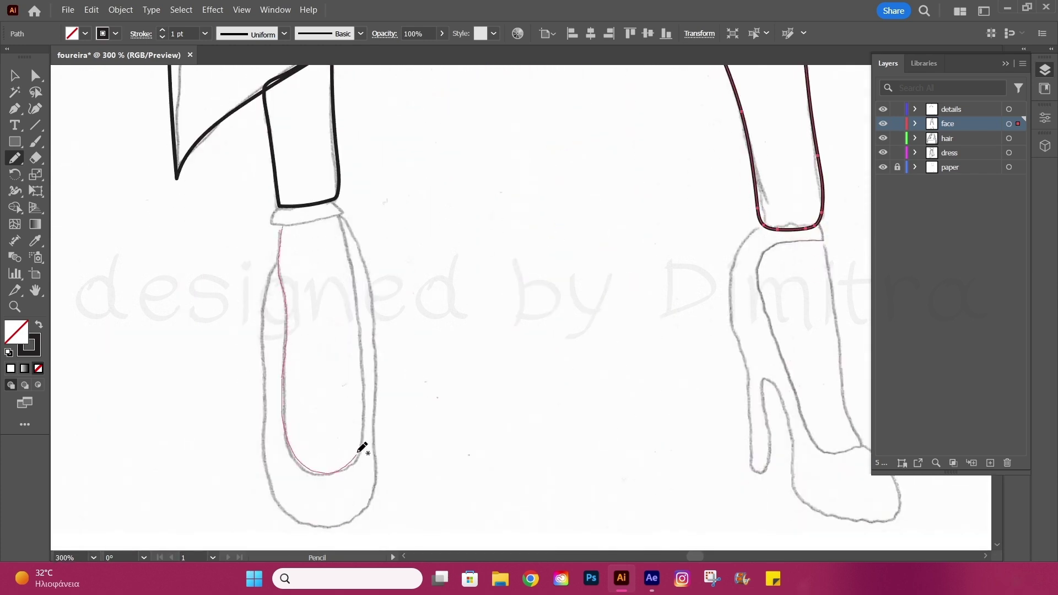
{"action": "left_click_drag", "start_coordinate": [299, 208], "coordinate": [302, 211]}
{"action": "scroll", "coordinate": [622, 229], "scroll_direction": "down", "scroll_amount": 1}
{"action": "scroll", "coordinate": [760, 228], "scroll_direction": "up", "scroll_amount": 1}
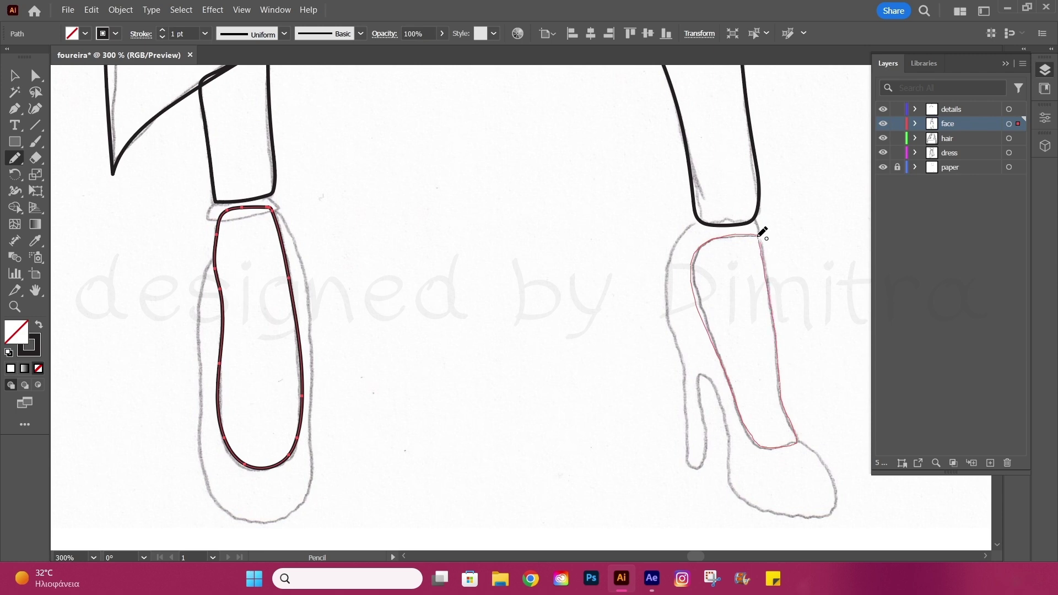
{"action": "left_click_drag", "start_coordinate": [763, 232], "coordinate": [762, 234]}
{"action": "scroll", "coordinate": [204, 206], "scroll_direction": "up", "scroll_amount": 3}
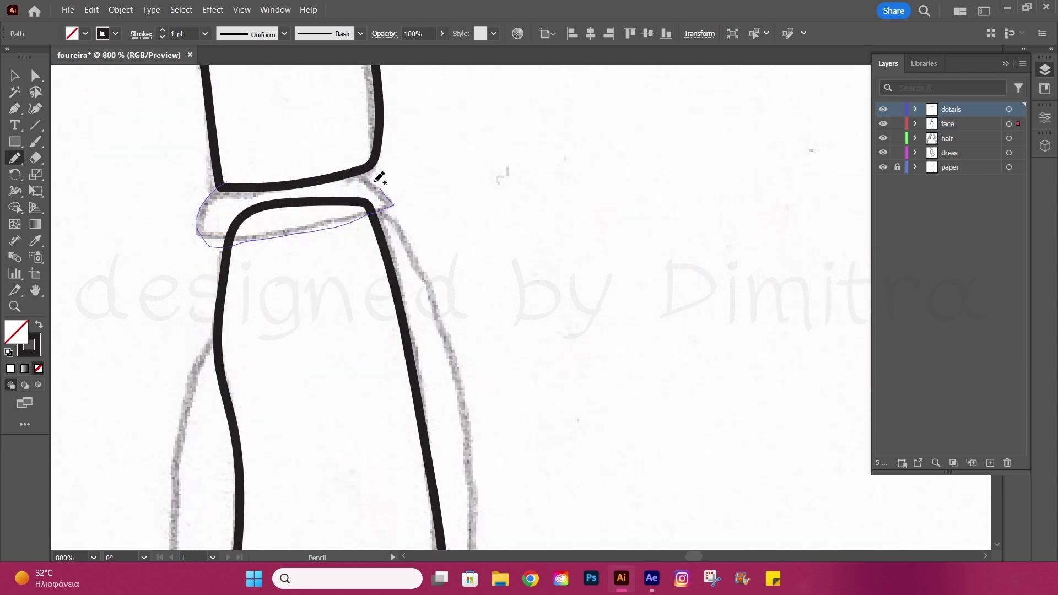
{"action": "left_click_drag", "start_coordinate": [378, 178], "coordinate": [208, 218]}
{"action": "scroll", "coordinate": [279, 229], "scroll_direction": "down", "scroll_amount": 4}
{"action": "left_click", "coordinate": [950, 167]}
Step: Name the new layer shoes and trace the left shoe outline near the strap
{"action": "key", "text": "ctrl+l"}
{"action": "double_click", "coordinate": [941, 167]}
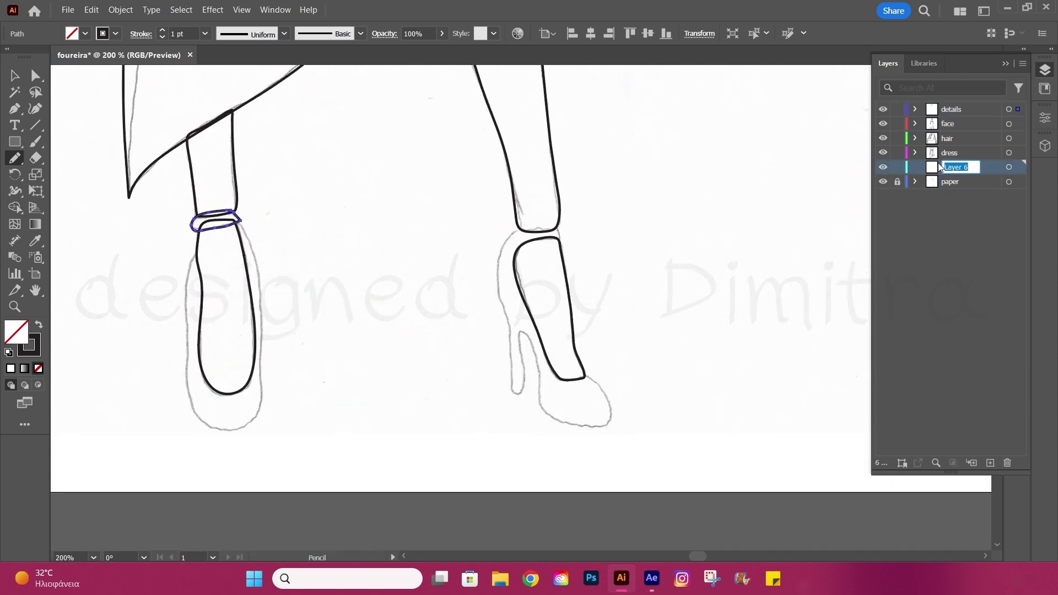
{"action": "key", "text": "Return"}
{"action": "scroll", "coordinate": [243, 203], "scroll_direction": "up", "scroll_amount": 1}
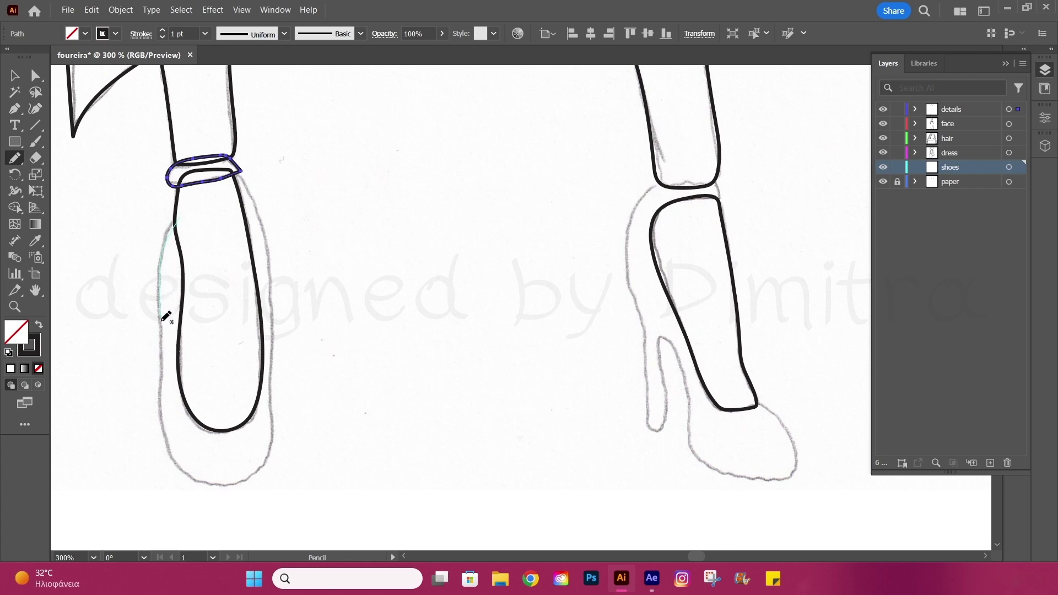
{"action": "left_click_drag", "start_coordinate": [266, 236], "coordinate": [267, 231]}
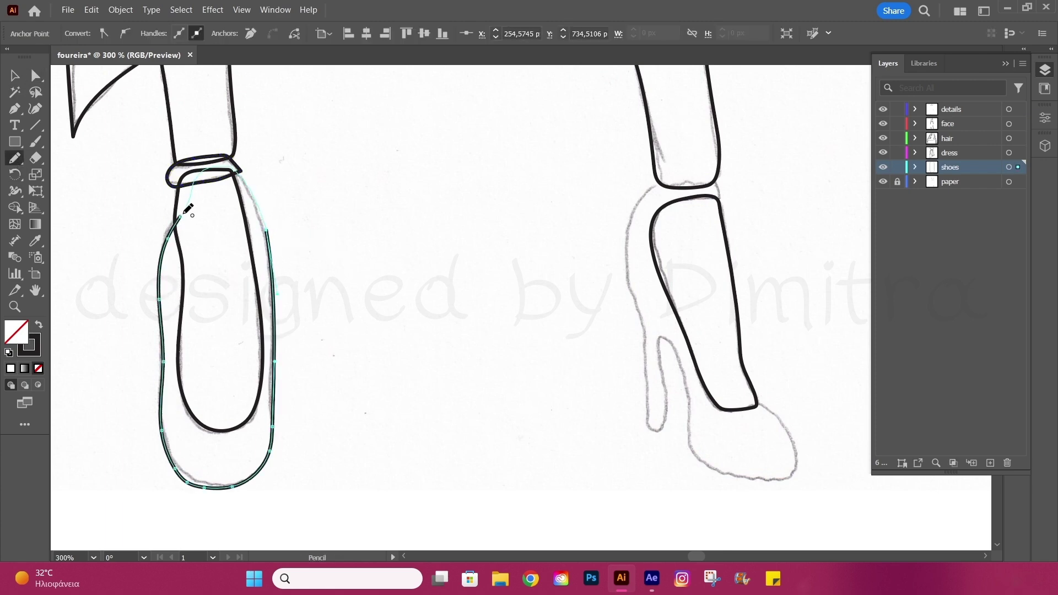
{"action": "left_click_drag", "start_coordinate": [188, 208], "coordinate": [182, 216]}
Step: Trace the right high heel from back and heel to toe, then deselect and fit the artboard
{"action": "left_click_drag", "start_coordinate": [645, 342], "coordinate": [644, 372]}
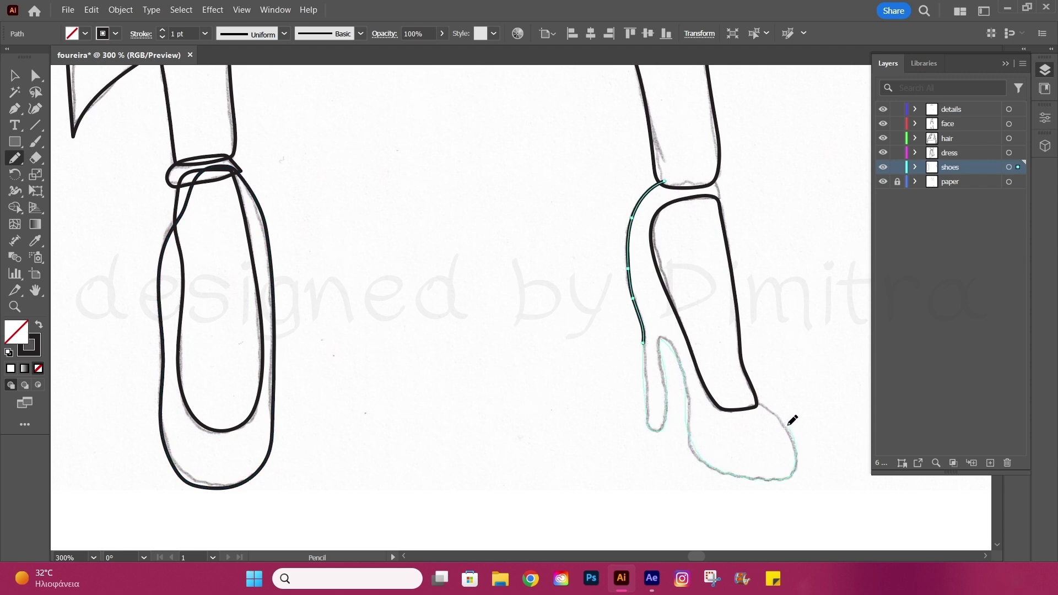
{"action": "left_click_drag", "start_coordinate": [720, 174], "coordinate": [679, 197]}
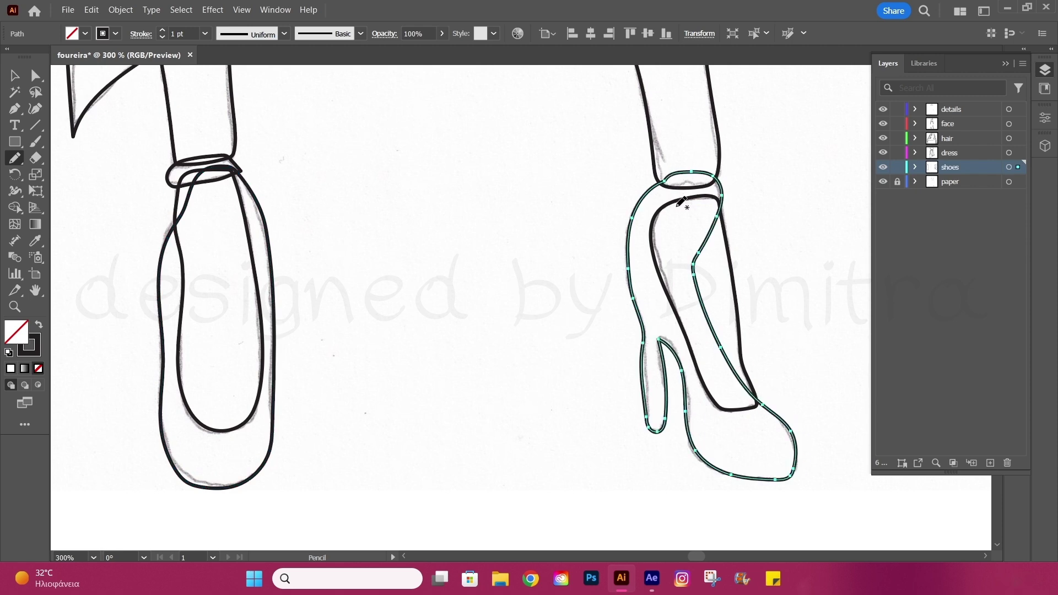
{"action": "left_click", "coordinate": [15, 75]}
{"action": "left_click", "coordinate": [367, 256]}
{"action": "key", "text": "ctrl+0"}
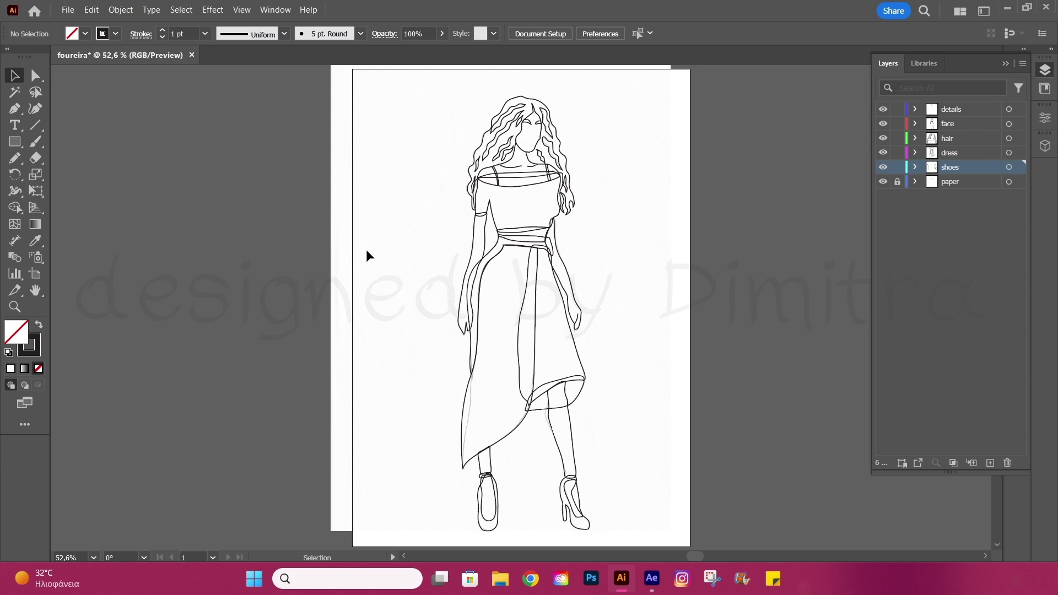
Step: Delete the scanned paper sketch layer
{"action": "left_click", "coordinate": [883, 185]}
{"action": "left_click", "coordinate": [950, 182]}
{"action": "left_click", "coordinate": [1007, 463]}
{"action": "left_click", "coordinate": [606, 346]}
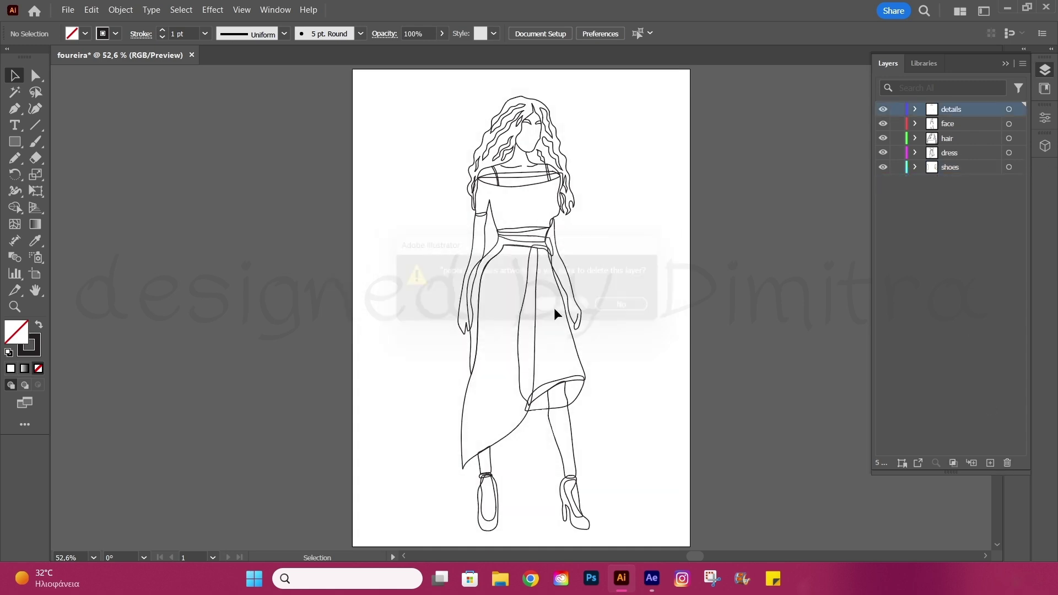
Step: Save the drawing as foureira.ai
{"action": "left_click", "coordinate": [68, 9]}
{"action": "left_click", "coordinate": [77, 151]}
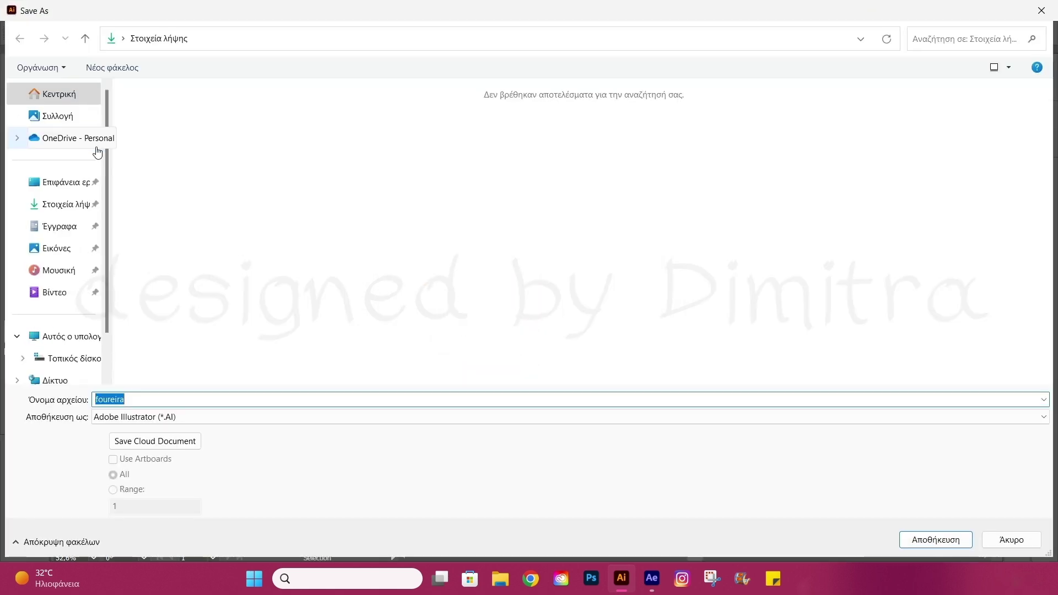
{"action": "left_click", "coordinate": [915, 538]}
{"action": "left_click", "coordinate": [586, 475]}
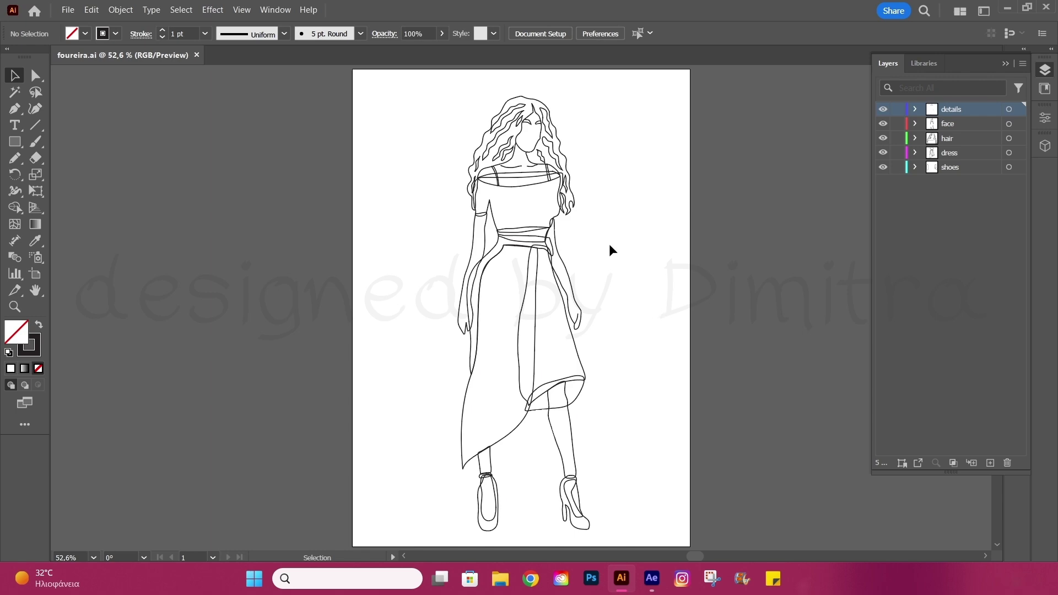
Step: Lengthen the hair strand beside the neck inside the hair group, then fit the artboard and save
{"action": "scroll", "coordinate": [515, 134], "scroll_direction": "up", "scroll_amount": 3}
{"action": "scroll", "coordinate": [473, 193], "scroll_direction": "up", "scroll_amount": 2}
{"action": "double_click", "coordinate": [472, 193]}
{"action": "left_click_drag", "start_coordinate": [468, 184], "coordinate": [467, 174]}
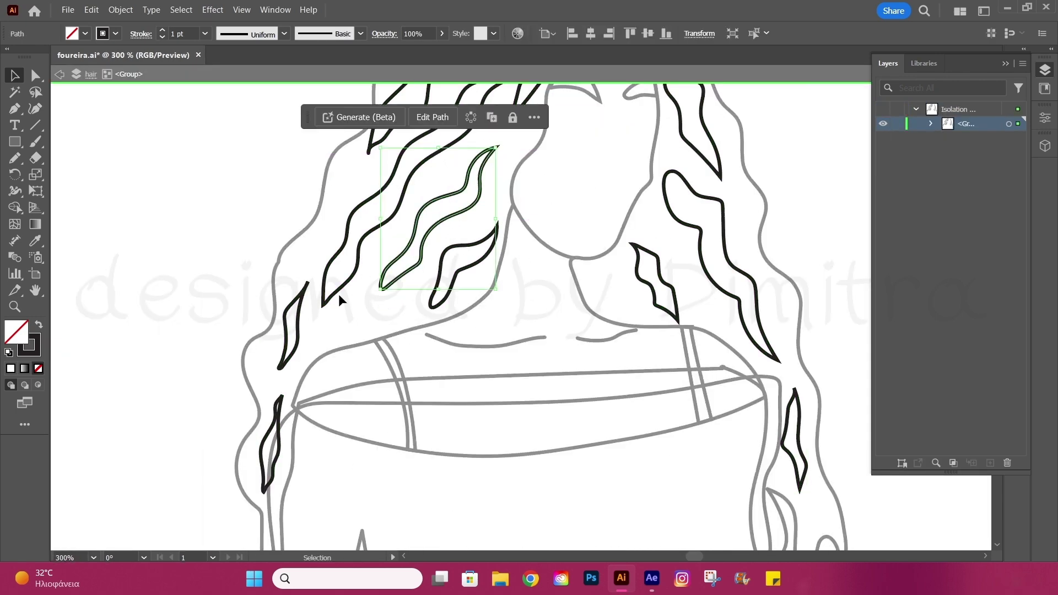
{"action": "left_click_drag", "start_coordinate": [380, 286], "coordinate": [352, 333]}
{"action": "double_click", "coordinate": [634, 279]}
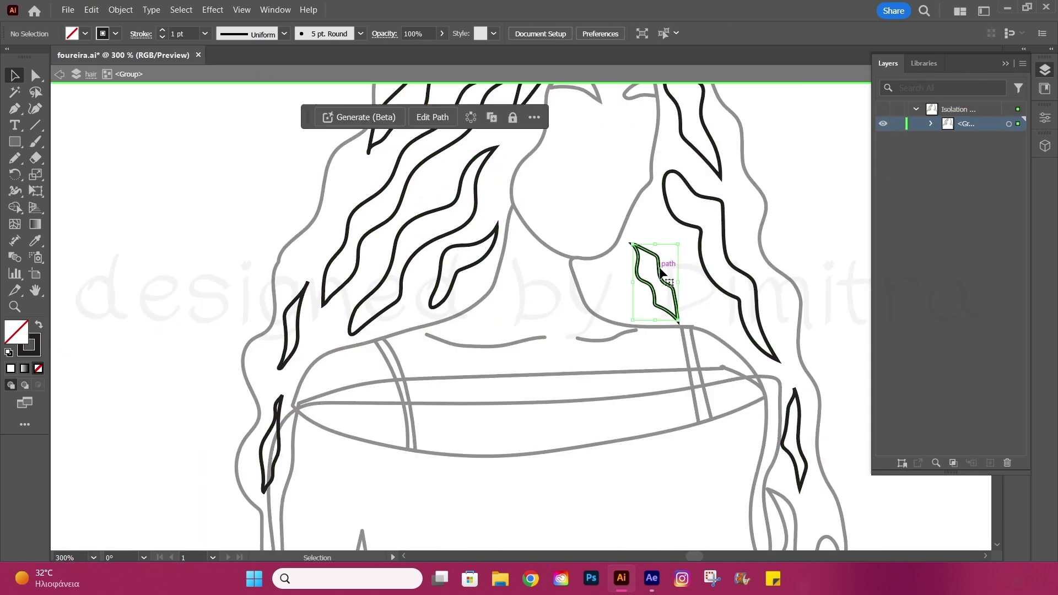
{"action": "left_click", "coordinate": [772, 230]}
{"action": "key", "text": "Escape"}
{"action": "key", "text": "ctrl+0"}
{"action": "key", "text": "ctrl+s"}
Step: Paste in the Color Palette layer, then show and lock it
{"action": "key", "text": "ctrl+v"}
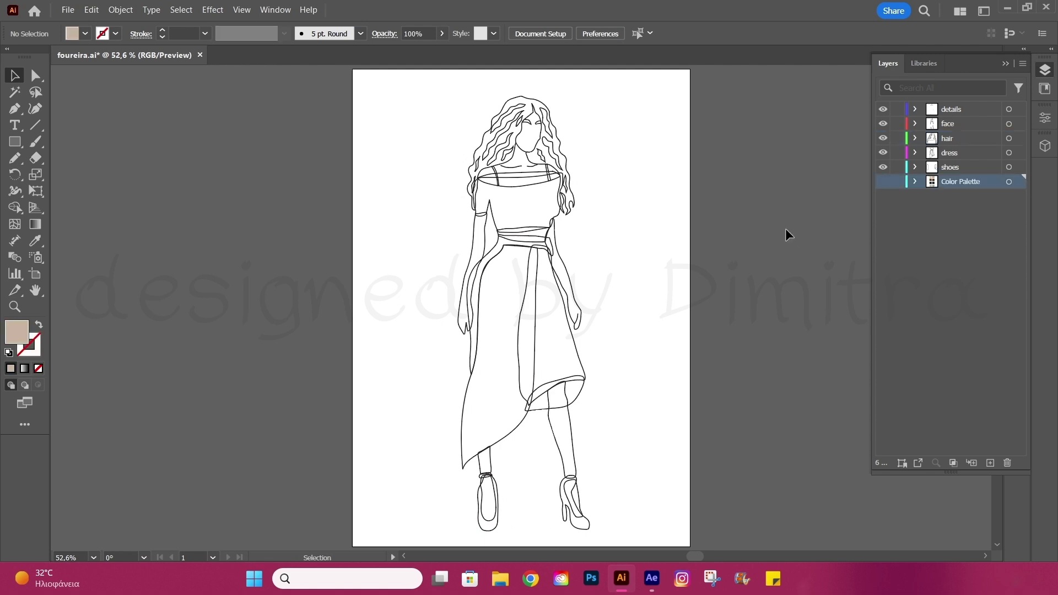
{"action": "left_click", "coordinate": [883, 182]}
{"action": "left_click", "coordinate": [897, 181]}
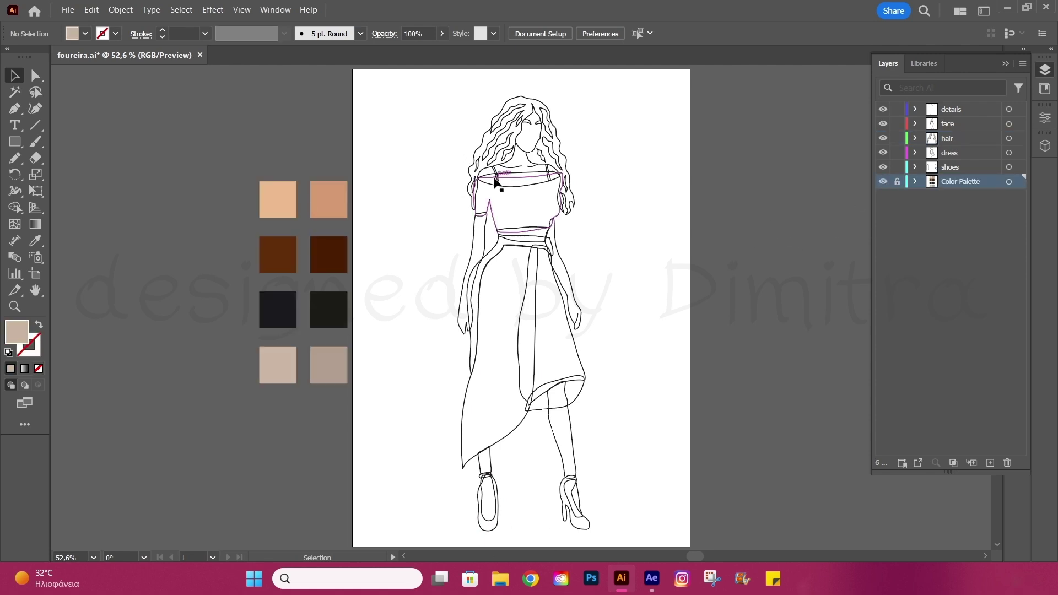
Step: Fill all the skin shapes with the peach swatch
{"action": "left_click", "coordinate": [537, 165]}
{"action": "key", "text": "i"}
{"action": "left_click", "coordinate": [278, 199]}
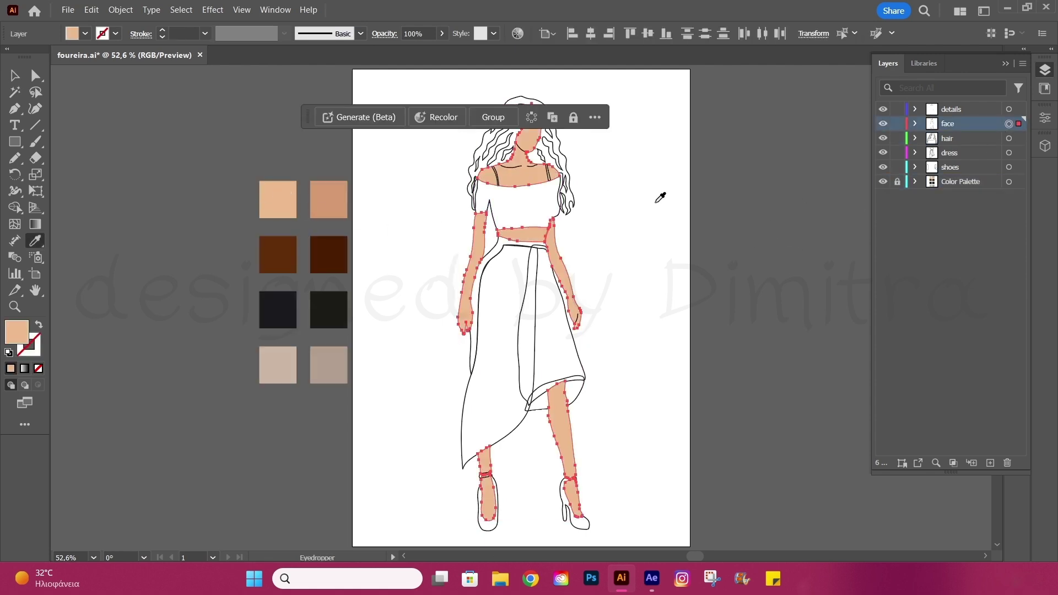
{"action": "key", "text": "v"}
Step: Fill the anklet and shoulder straps dark and thicken the necklace line to 2 pt
{"action": "left_click", "coordinate": [916, 110]}
{"action": "left_click", "coordinate": [1009, 123]}
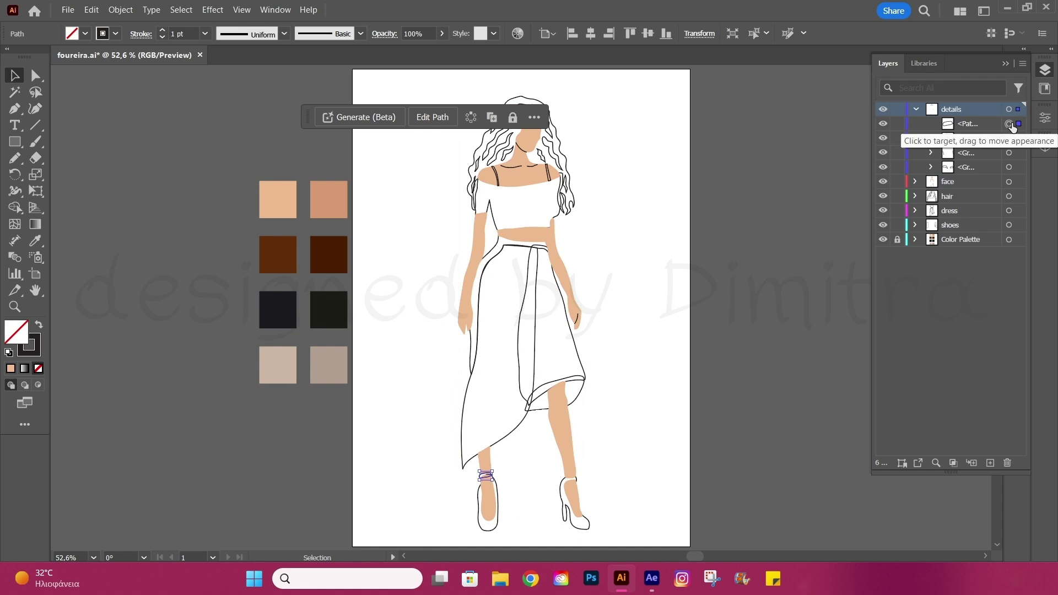
{"action": "key", "text": "i"}
{"action": "left_click", "coordinate": [294, 310]}
{"action": "key", "text": "ctrl+alt+bracketleft"}
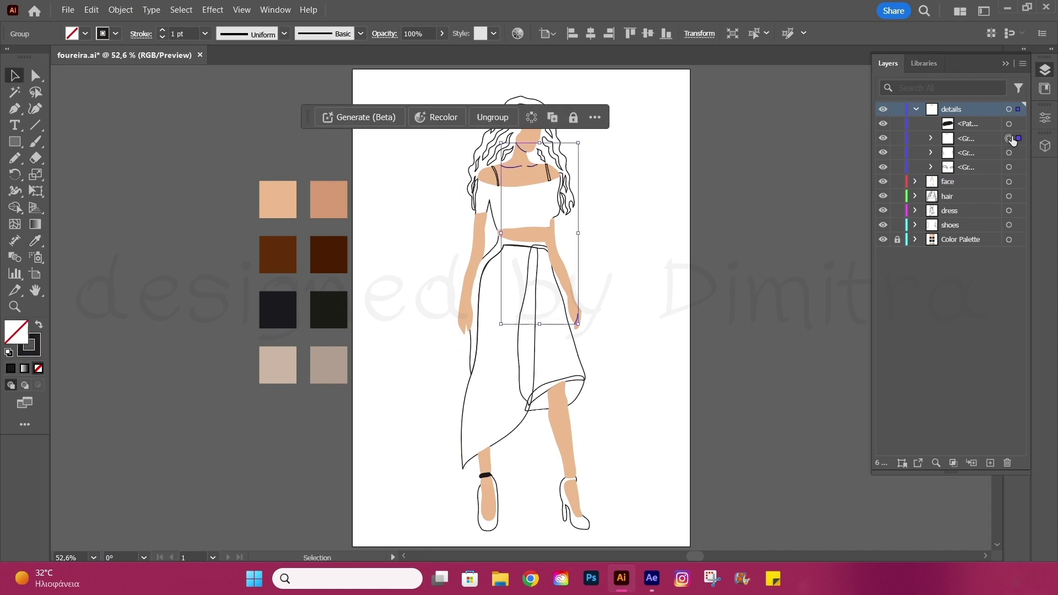
{"action": "left_click", "coordinate": [162, 29]}
{"action": "key", "text": "v"}
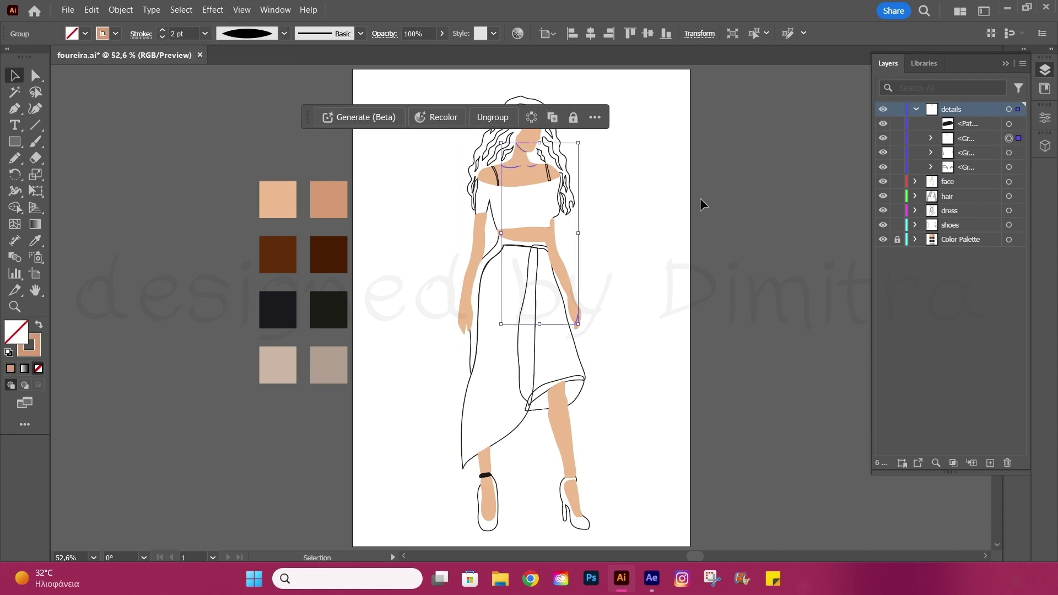
{"action": "left_click", "coordinate": [1010, 154]}
{"action": "key", "text": "i"}
{"action": "left_click", "coordinate": [279, 305]}
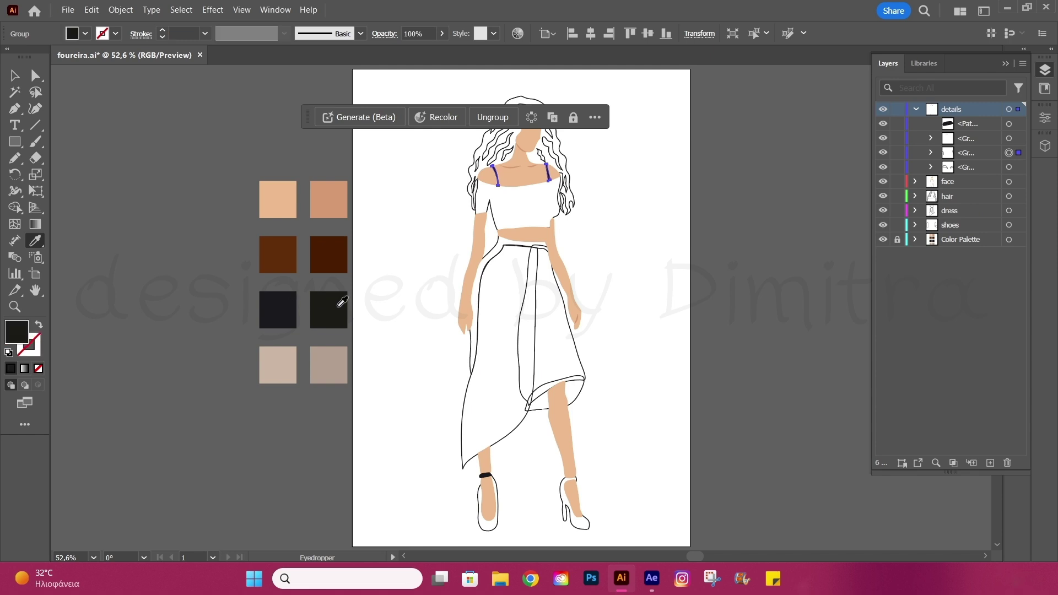
{"action": "key", "text": "v"}
Step: Fill the last details group with the brown swatch and select the hair layer
{"action": "left_click", "coordinate": [1009, 167]}
{"action": "key", "text": "i"}
{"action": "left_click", "coordinate": [278, 251]}
{"action": "left_click", "coordinate": [328, 250]}
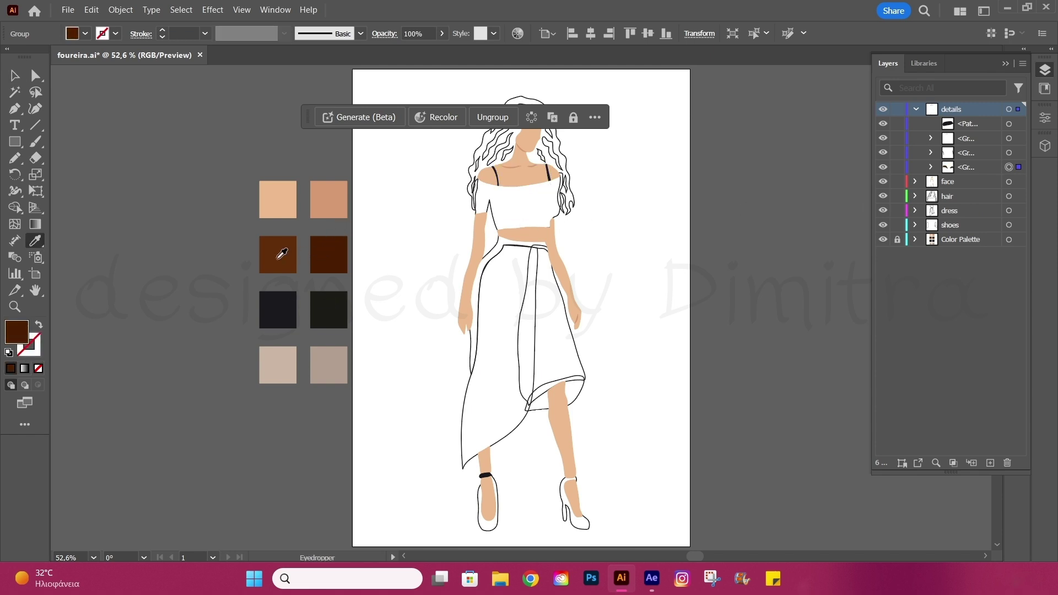
{"action": "left_click", "coordinate": [278, 251]}
{"action": "key", "text": "v"}
{"action": "left_click", "coordinate": [1009, 196]}
Step: Fill the whole hair with the brown swatch and expand the hair layer
{"action": "key", "text": "i"}
{"action": "left_click", "coordinate": [278, 251]}
{"action": "scroll", "coordinate": [437, 279], "scroll_direction": "up", "scroll_amount": 2}
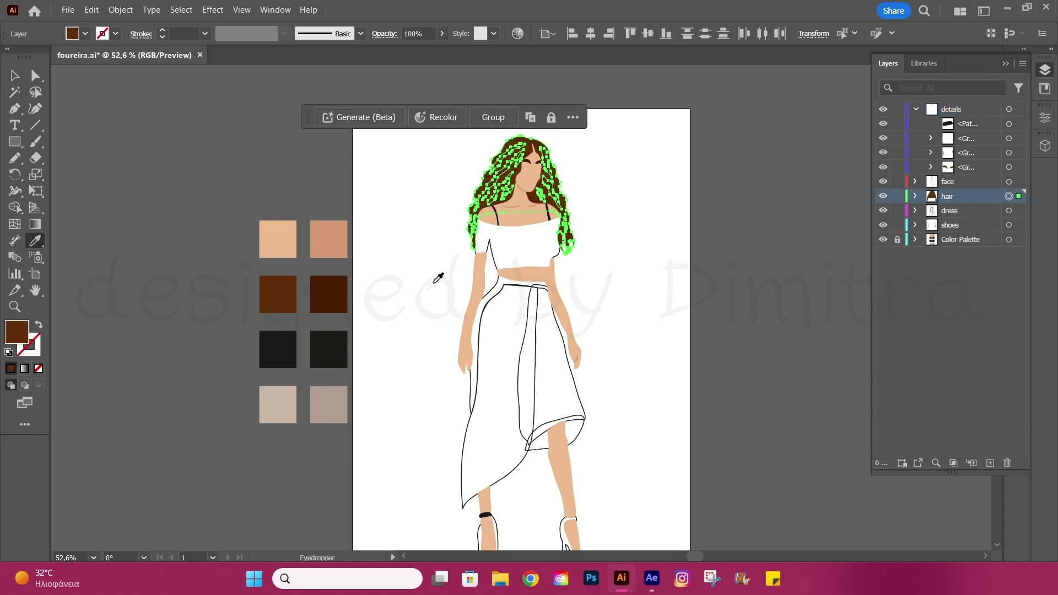
{"action": "left_click", "coordinate": [916, 196]}
{"action": "key", "text": "v"}
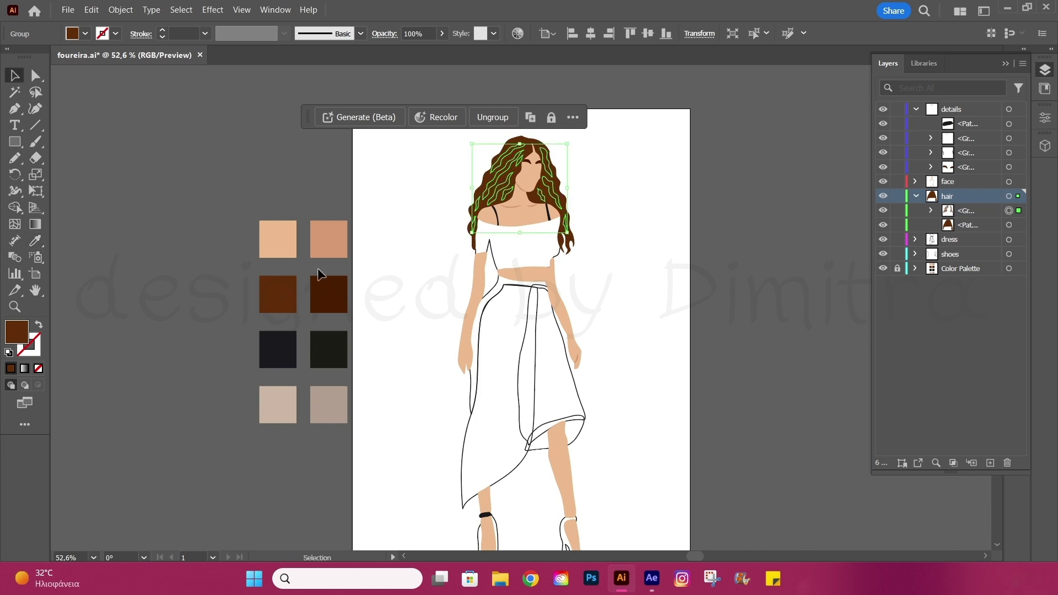
{"action": "left_click", "coordinate": [437, 227]}
Step: Recolour the wavy hair strand group with the dark brown swatch
{"action": "left_click", "coordinate": [1009, 211]}
{"action": "key", "text": "i"}
{"action": "left_click", "coordinate": [328, 294]}
{"action": "key", "text": "v"}
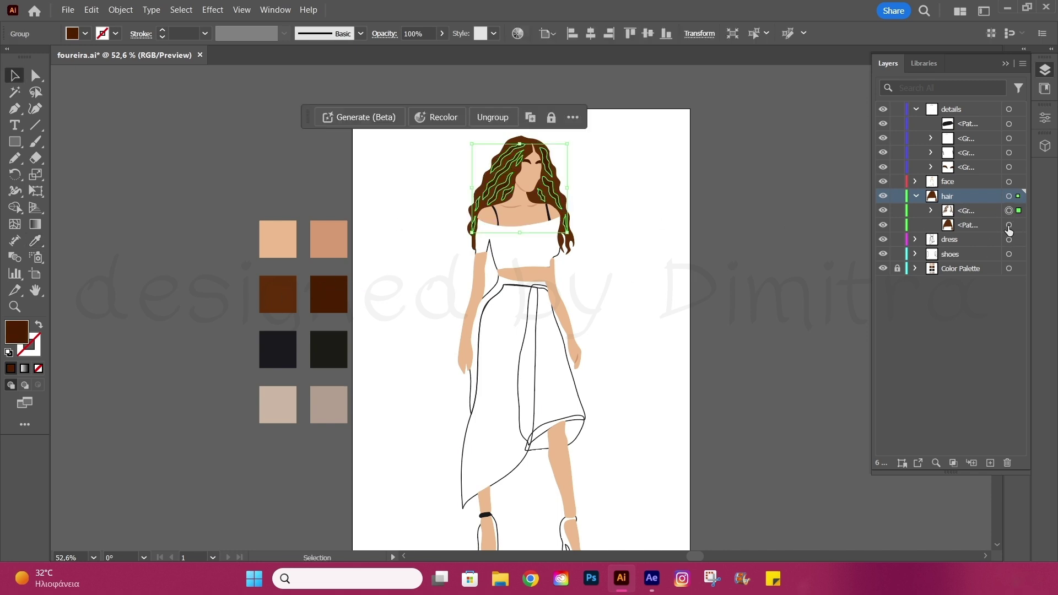
{"action": "left_click", "coordinate": [572, 284]}
Step: Fill the base hair shape with the lighter brown swatch
{"action": "left_click", "coordinate": [1009, 211]}
{"action": "left_click", "coordinate": [1010, 225]}
{"action": "key", "text": "i"}
{"action": "left_click", "coordinate": [287, 291]}
{"action": "key", "text": "v"}
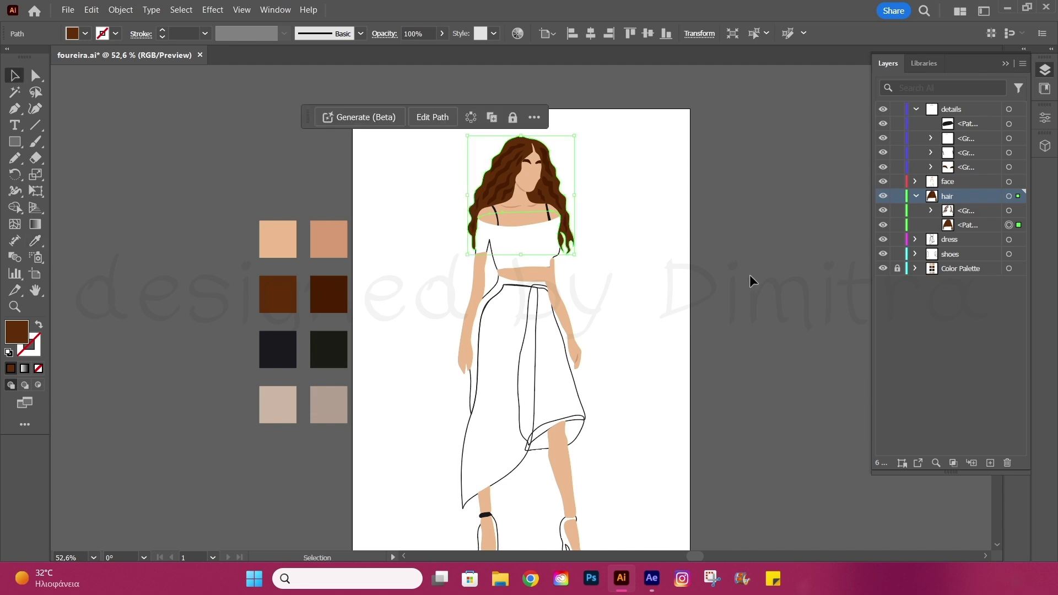
{"action": "left_click", "coordinate": [689, 282]}
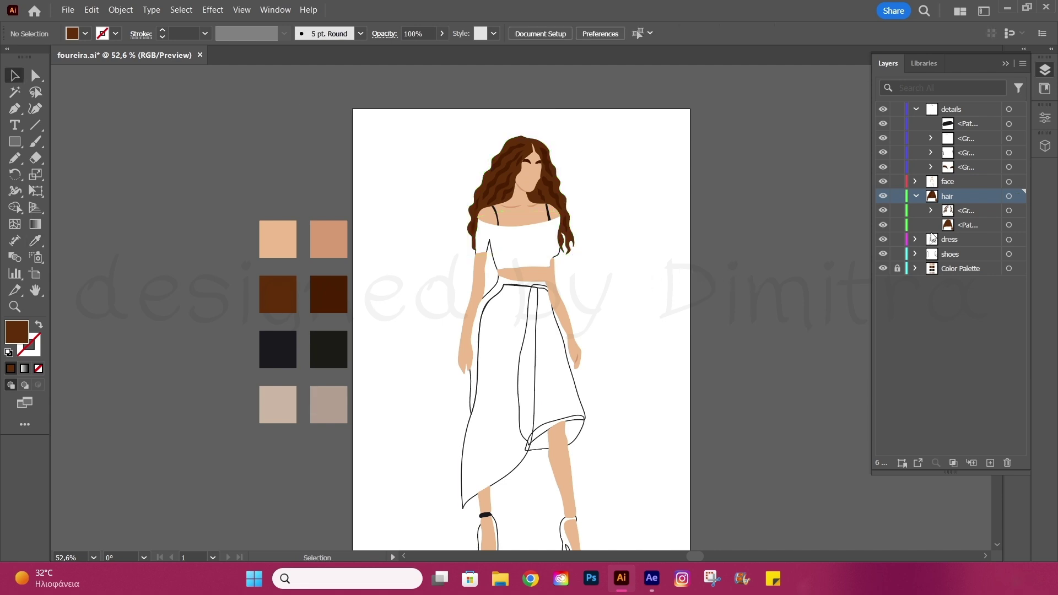
Step: Try dark brown on the base hair, then keep it lighter brown
{"action": "left_click", "coordinate": [1009, 225]}
{"action": "key", "text": "i"}
{"action": "left_click", "coordinate": [293, 293]}
{"action": "left_click", "coordinate": [285, 291]}
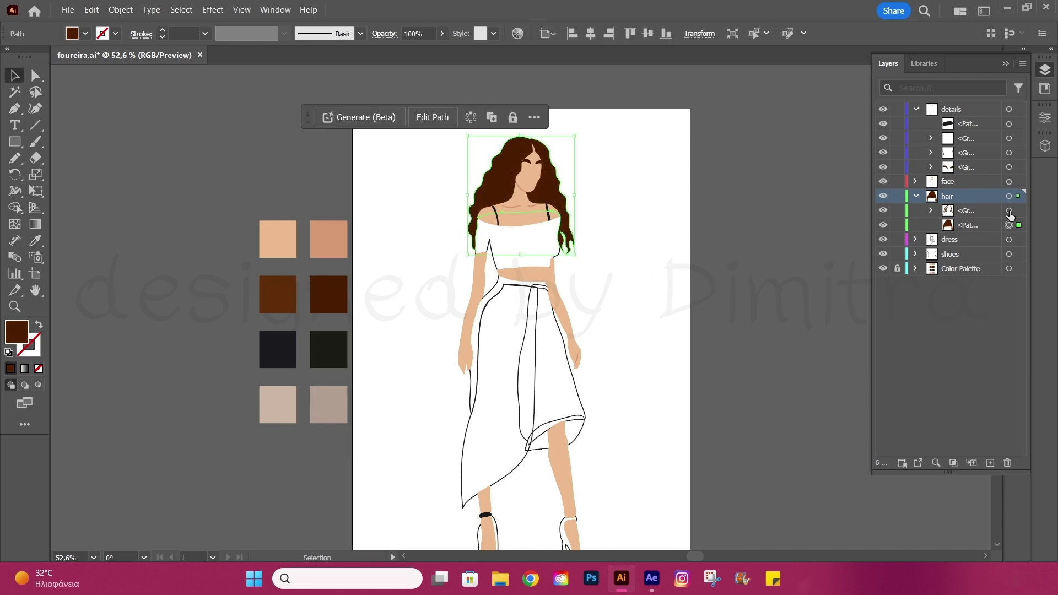
{"action": "key", "text": "v"}
{"action": "left_click", "coordinate": [386, 281]}
{"action": "key", "text": "i"}
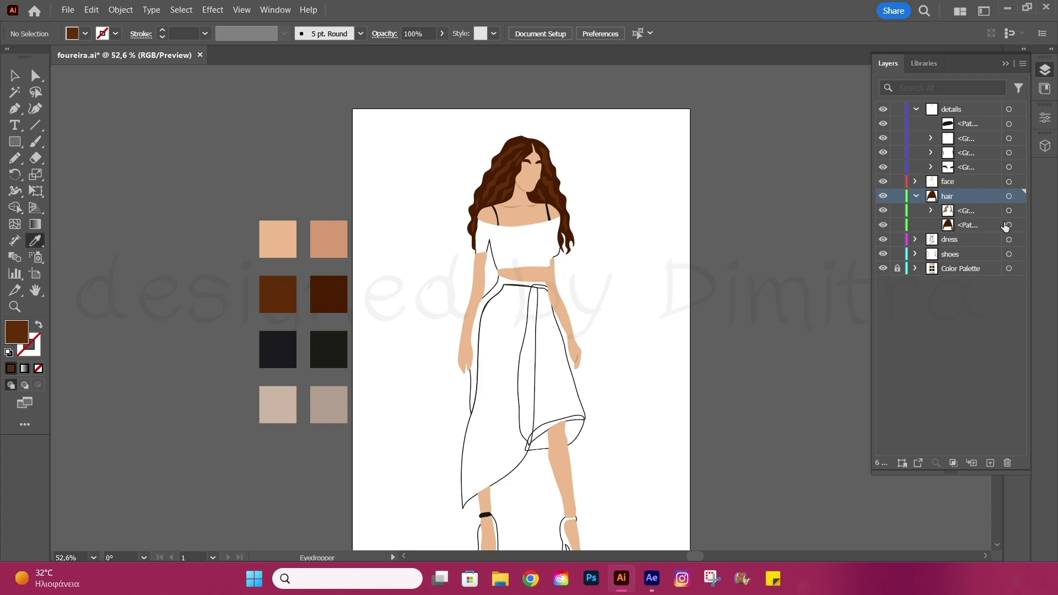
{"action": "key", "text": "ctrl+z"}
{"action": "key", "text": "ctrl+z"}
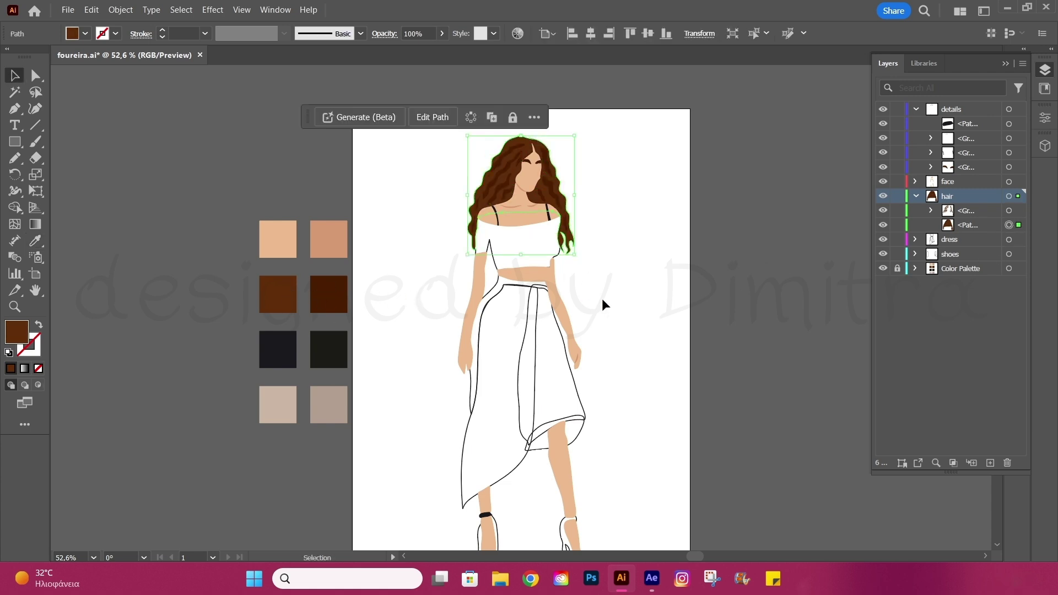
{"action": "key", "text": "v"}
{"action": "left_click", "coordinate": [603, 300]}
{"action": "left_click", "coordinate": [916, 196]}
Step: Fill the crop top and main skirt shape with the black swatch
{"action": "left_click", "coordinate": [916, 211]}
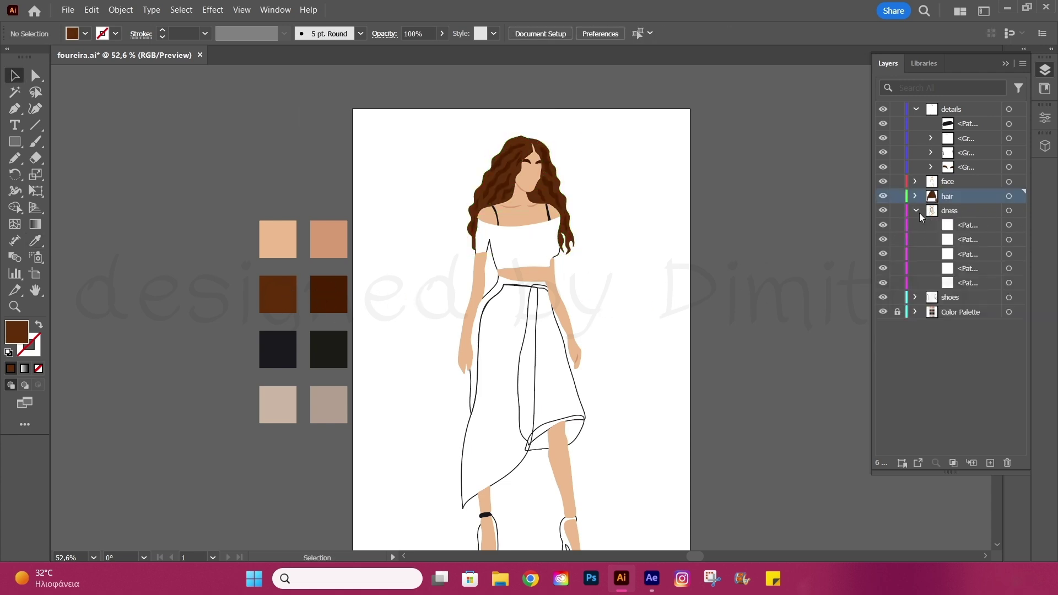
{"action": "left_click", "coordinate": [1010, 225]}
{"action": "left_click", "coordinate": [1009, 283]}
{"action": "left_click", "coordinate": [1009, 254]}
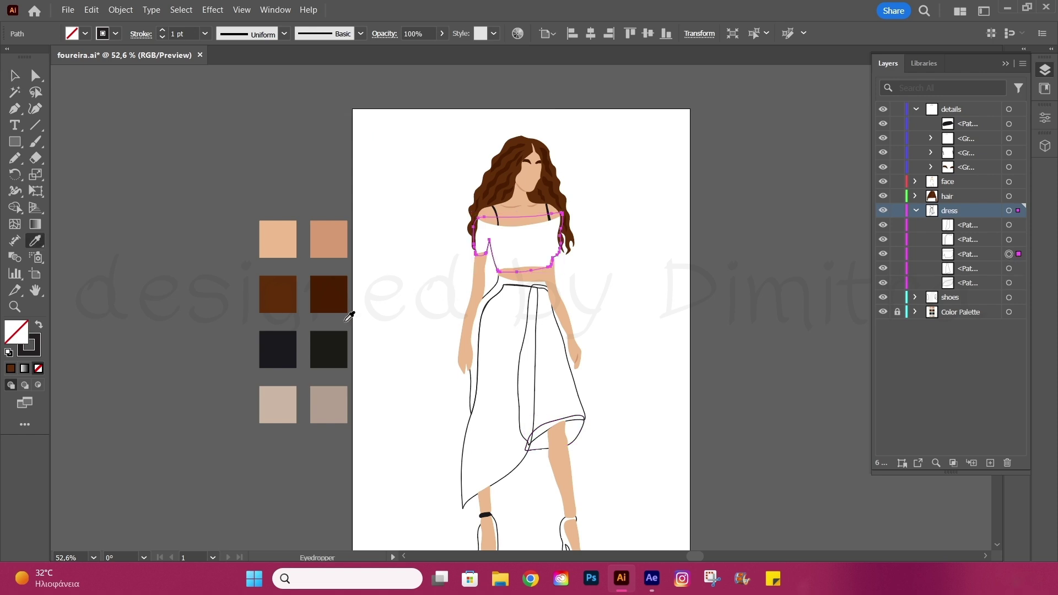
{"action": "key", "text": "i"}
{"action": "left_click", "coordinate": [311, 343]}
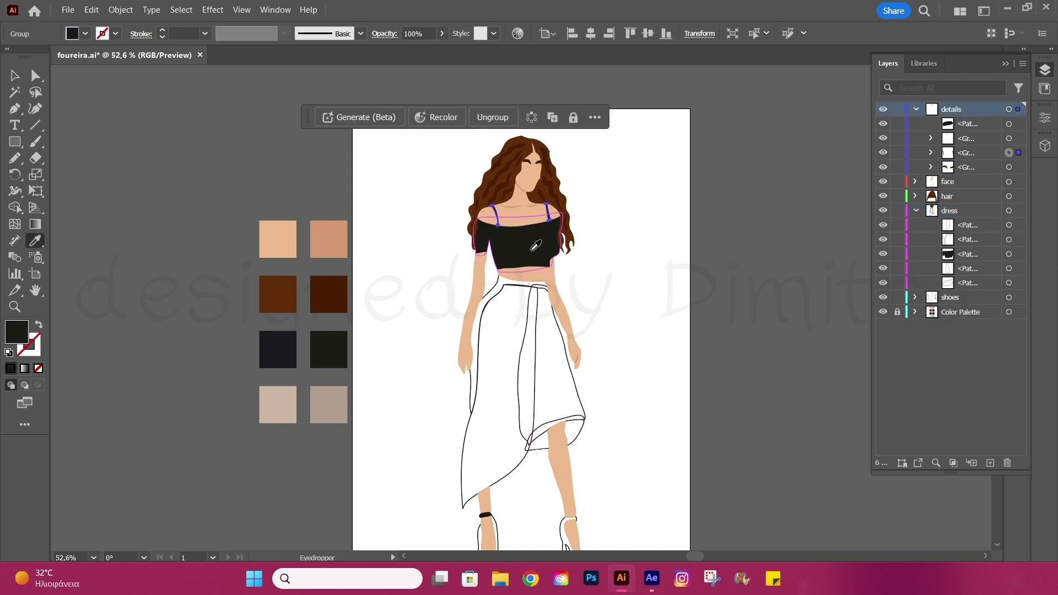
{"action": "left_click", "coordinate": [1009, 225]}
{"action": "left_click", "coordinate": [343, 333]}
{"action": "key", "text": "v"}
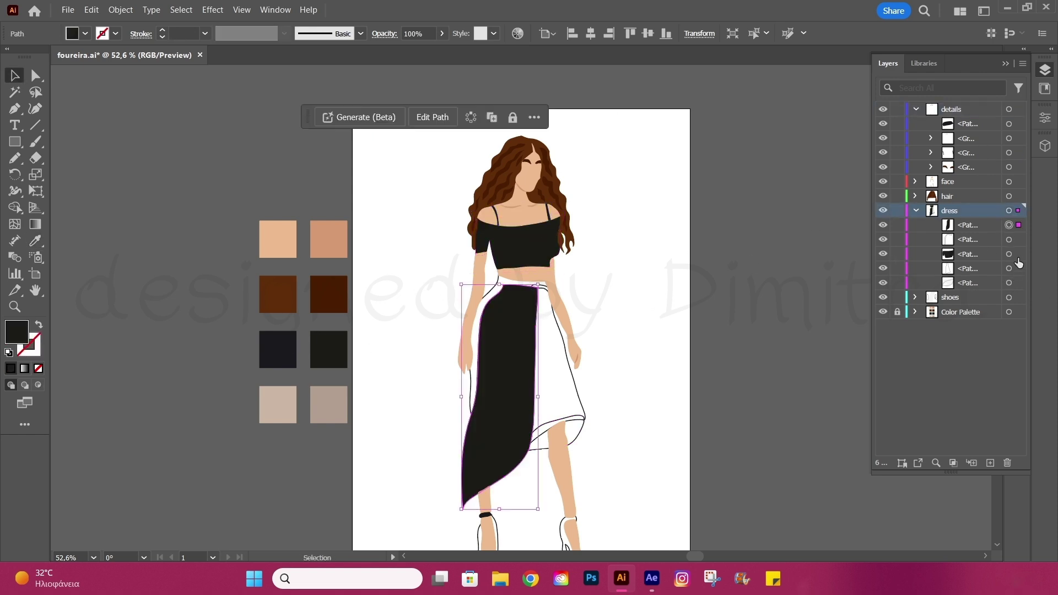
Step: Set the skirt's narrow left panel fill to white in the Color Picker
{"action": "left_click", "coordinate": [1009, 239]}
{"action": "left_click", "coordinate": [1010, 254]}
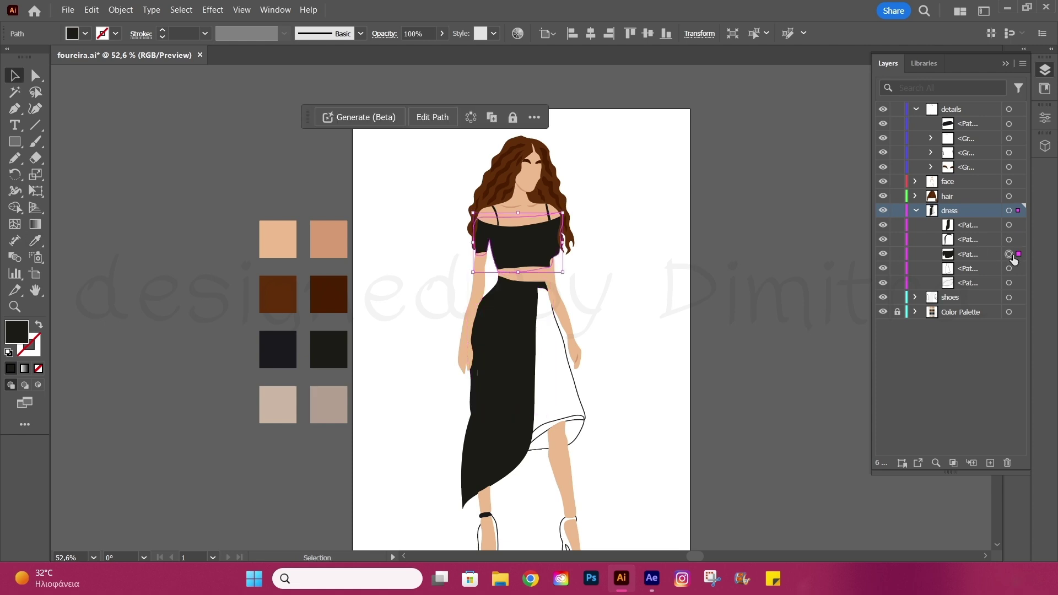
{"action": "left_click", "coordinate": [1009, 268]}
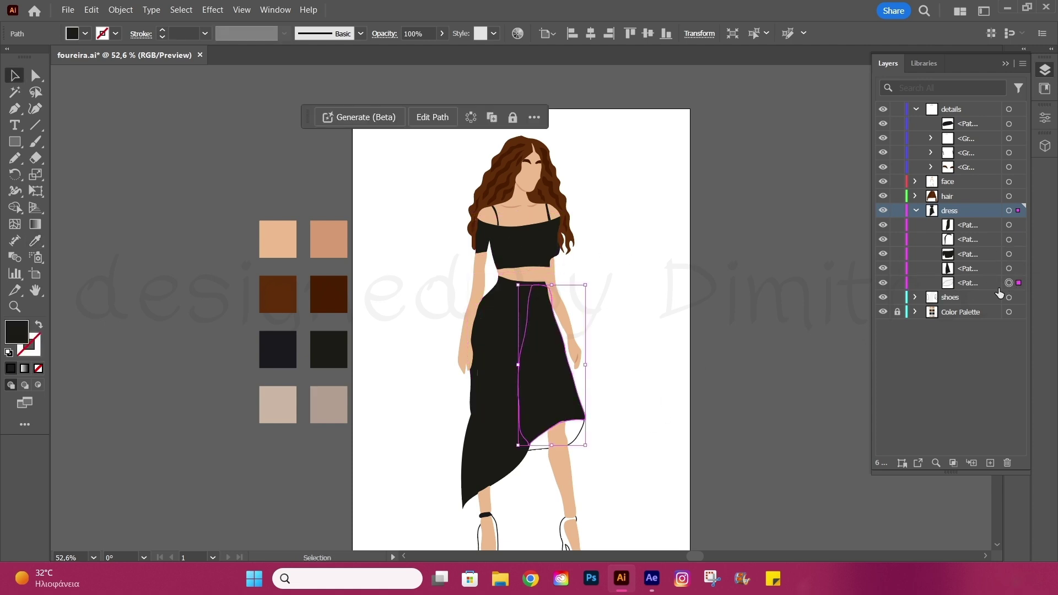
{"action": "left_click", "coordinate": [676, 437]}
{"action": "left_click", "coordinate": [1010, 269]}
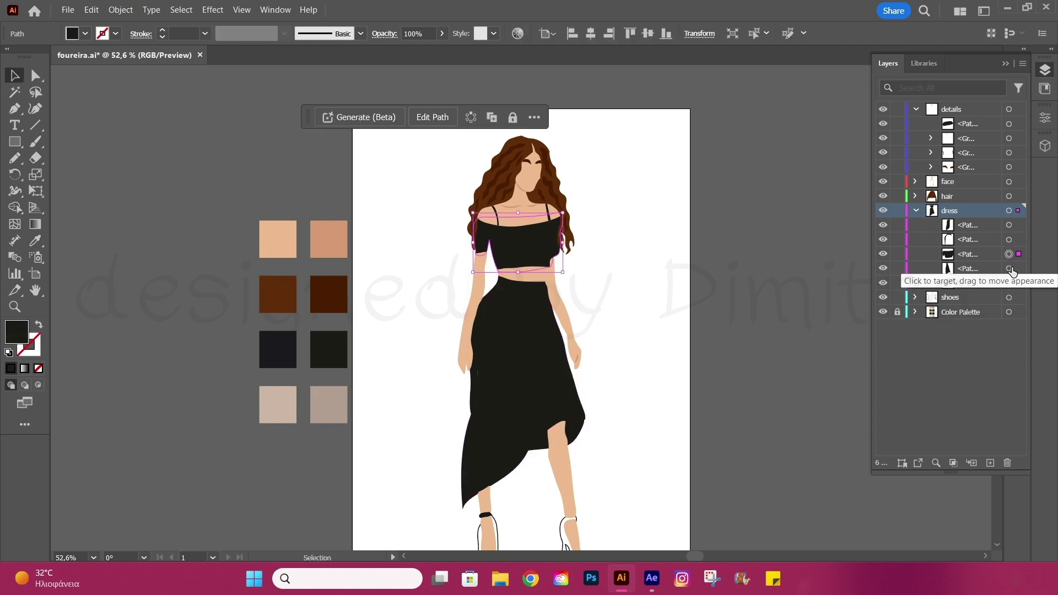
{"action": "left_click", "coordinate": [1009, 239]}
{"action": "double_click", "coordinate": [16, 332]}
{"action": "left_click_drag", "start_coordinate": [739, 401], "coordinate": [707, 236]}
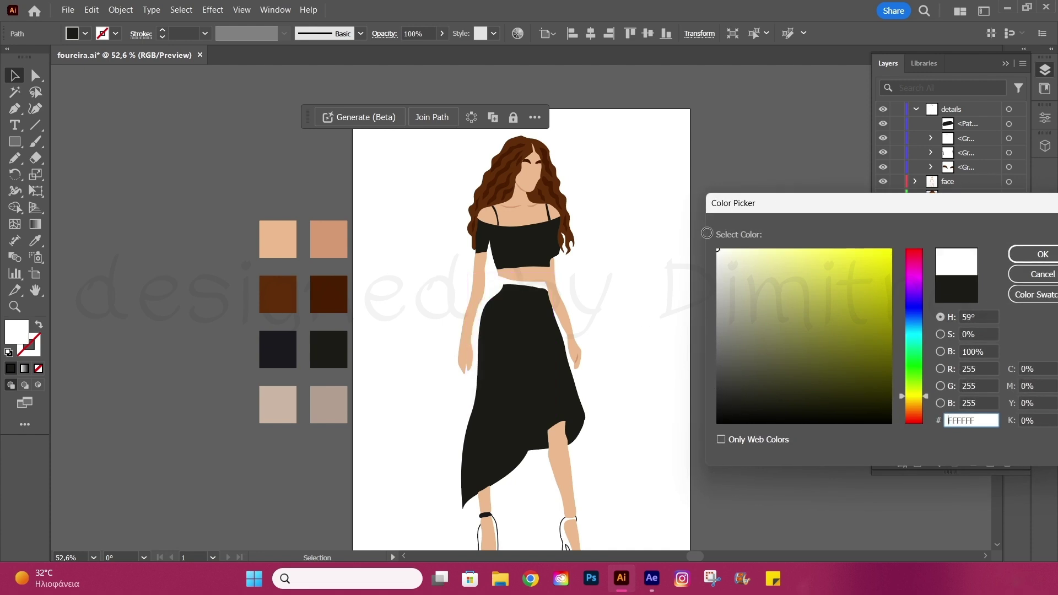
Step: Confirm the white panel, then draw an artboard-sized rectangle on a new layer
{"action": "left_click", "coordinate": [1043, 254]}
{"action": "left_click", "coordinate": [952, 254]}
{"action": "key", "text": "m"}
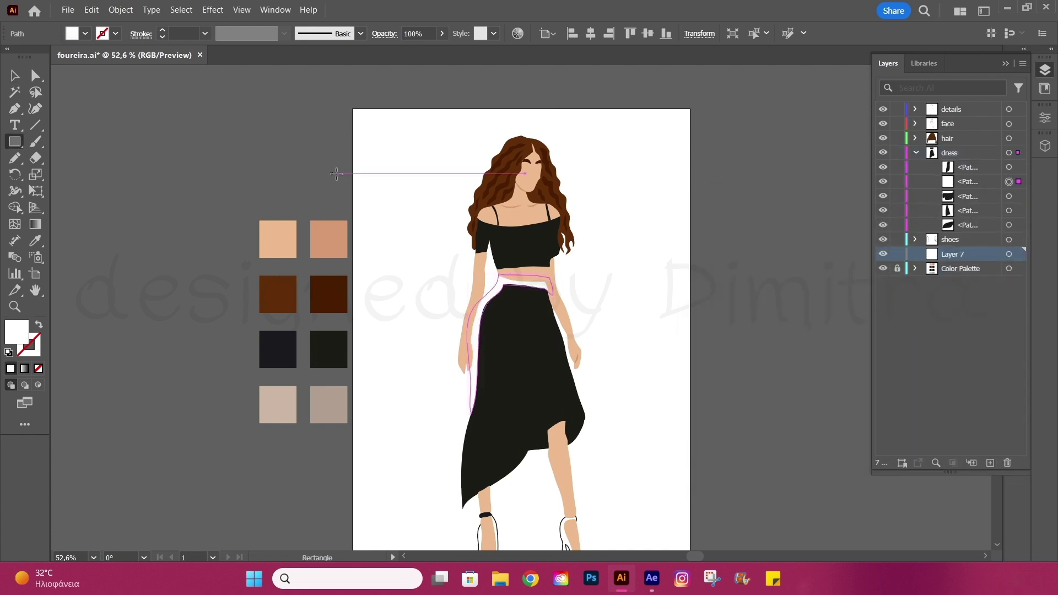
{"action": "scroll", "coordinate": [336, 174], "scroll_direction": "down", "scroll_amount": 2}
{"action": "left_click_drag", "start_coordinate": [352, 69], "coordinate": [690, 546]}
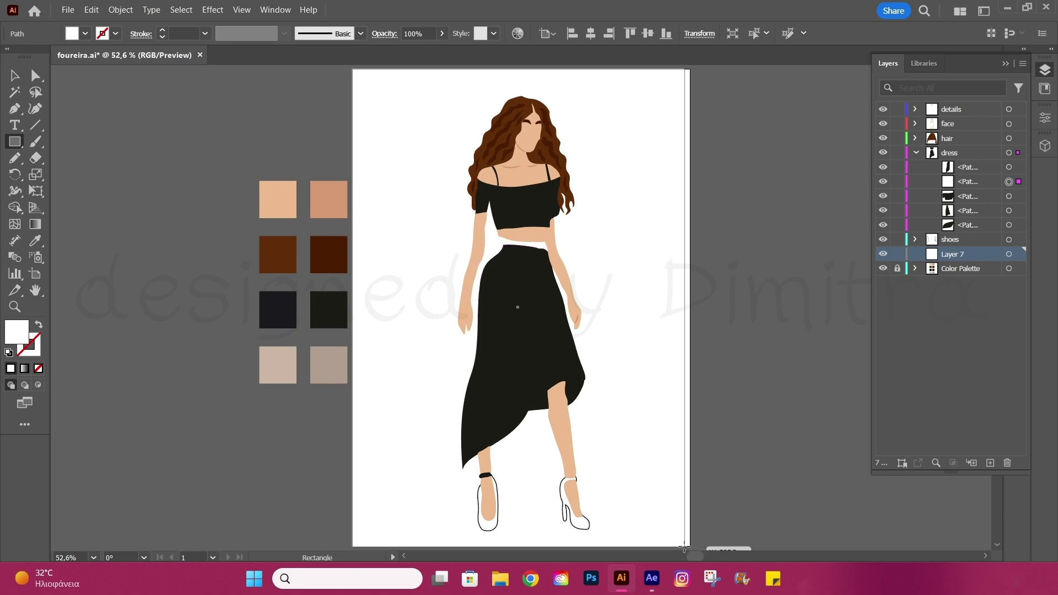
Step: Fill the background rectangle with the taupe swatch and lock its layer
{"action": "key", "text": "i"}
{"action": "left_click", "coordinate": [280, 356]}
{"action": "left_click", "coordinate": [329, 361]}
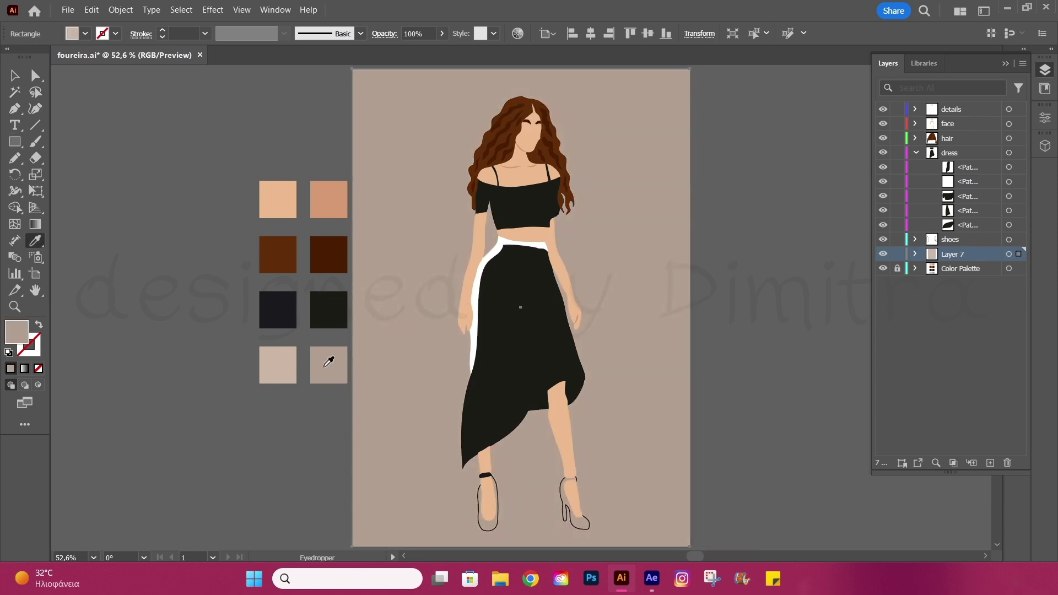
{"action": "left_click", "coordinate": [278, 367]}
{"action": "left_click", "coordinate": [326, 359]}
{"action": "left_click", "coordinate": [279, 363]}
{"action": "left_click", "coordinate": [329, 359]}
{"action": "key", "text": "v"}
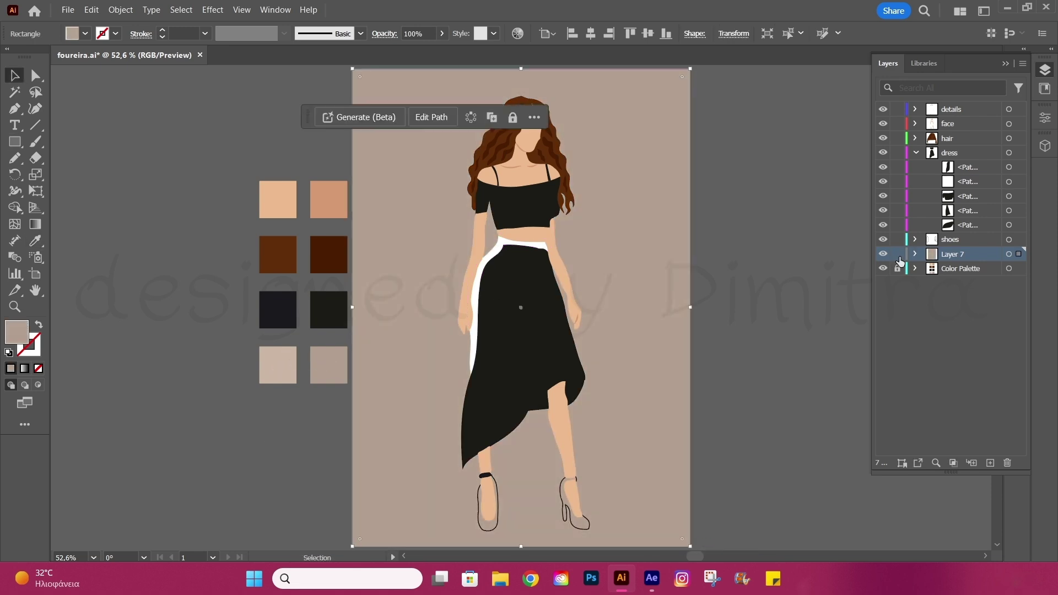
{"action": "left_click", "coordinate": [898, 255]}
Step: Recolour the skirt's side stripe to a mid grey
{"action": "left_click", "coordinate": [1009, 181]}
{"action": "key", "text": "i"}
{"action": "left_click", "coordinate": [329, 361]}
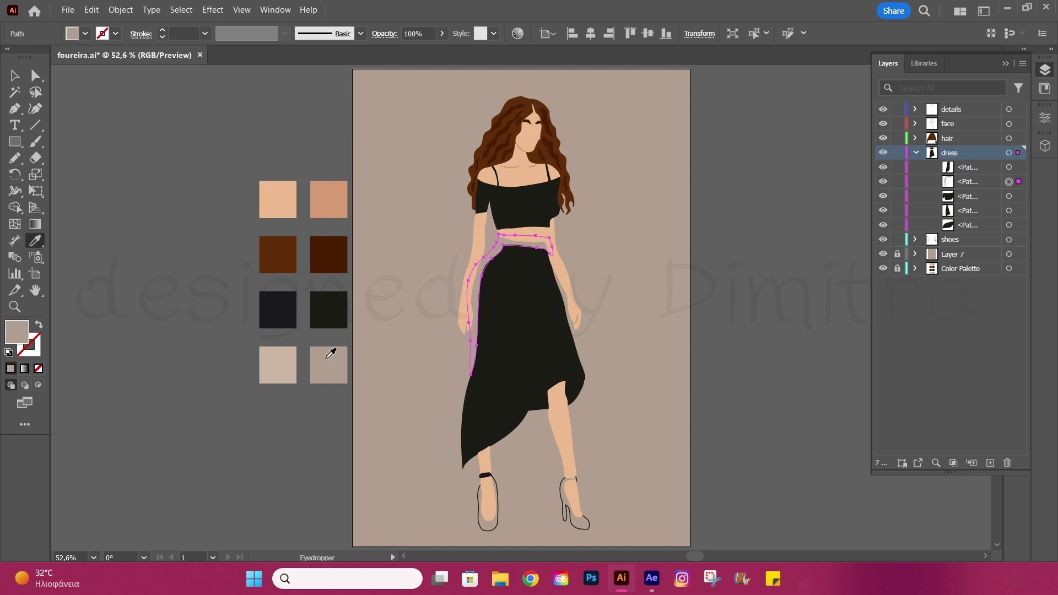
{"action": "left_click", "coordinate": [320, 310]}
{"action": "double_click", "coordinate": [22, 342]}
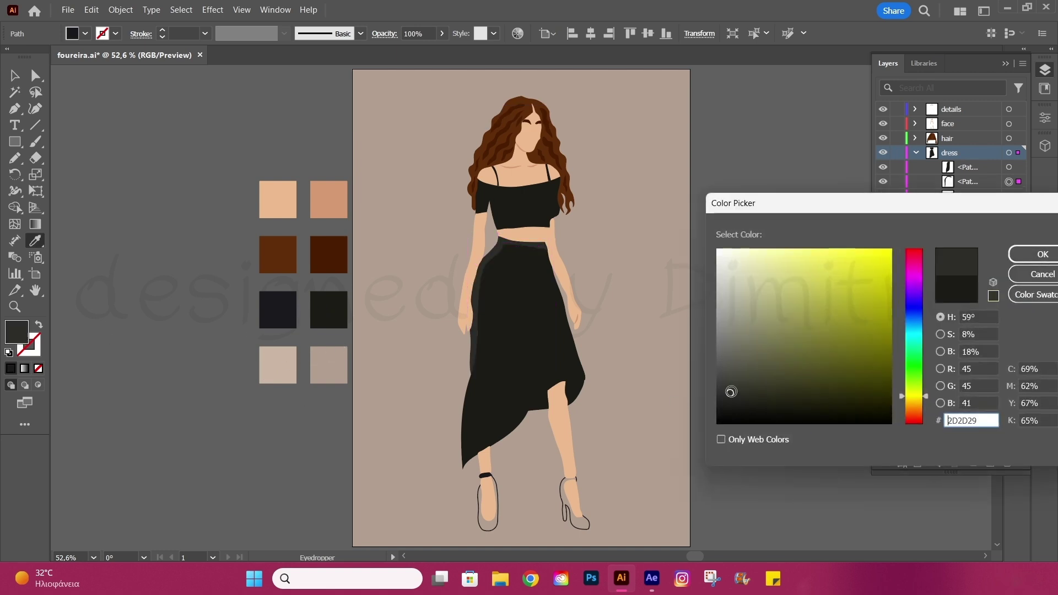
{"action": "left_click_drag", "start_coordinate": [733, 389], "coordinate": [706, 367]}
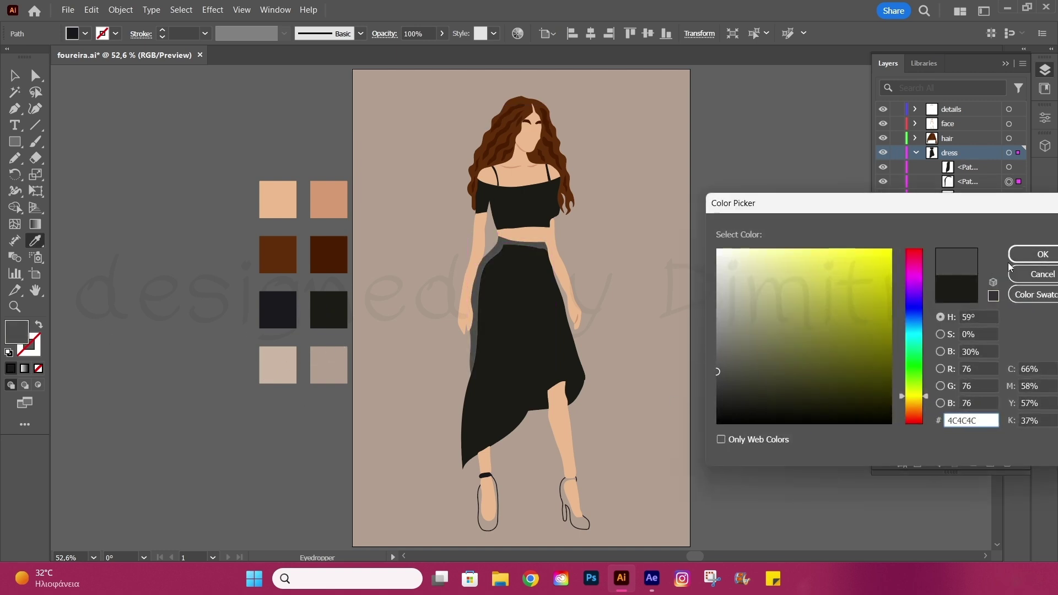
{"action": "key", "text": "Return"}
{"action": "key", "text": "v"}
Step: Fill both high-heel shoes with solid black
{"action": "left_click", "coordinate": [570, 390]}
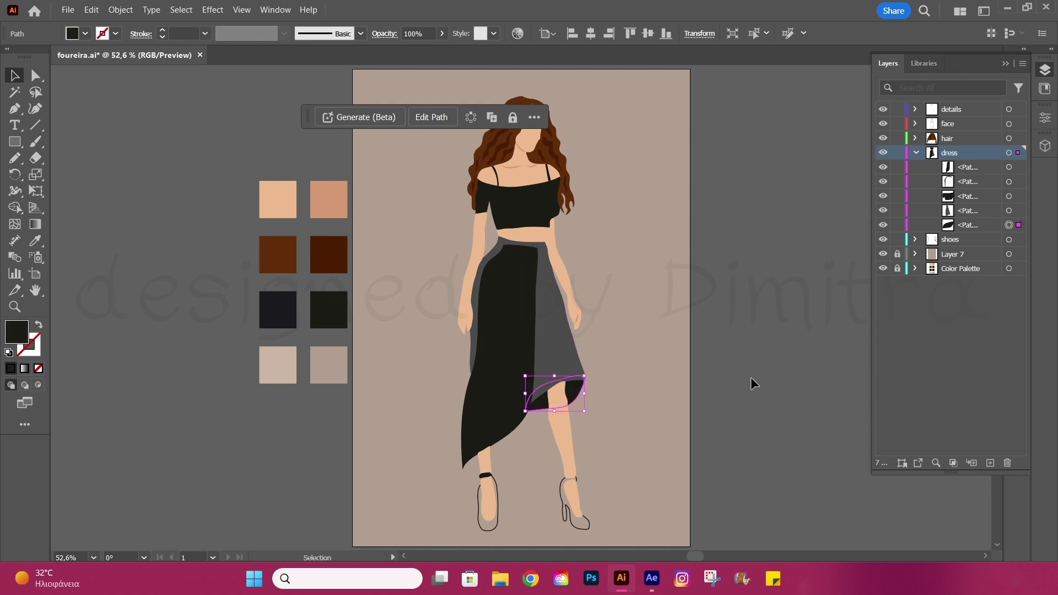
{"action": "key", "text": "ctrl+z"}
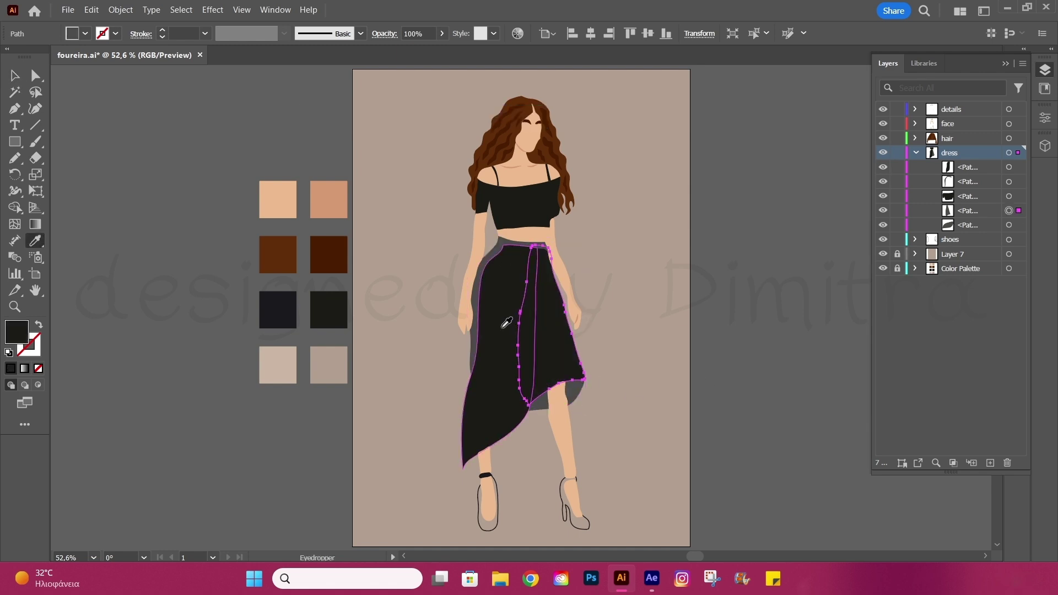
{"action": "left_click", "coordinate": [679, 351]}
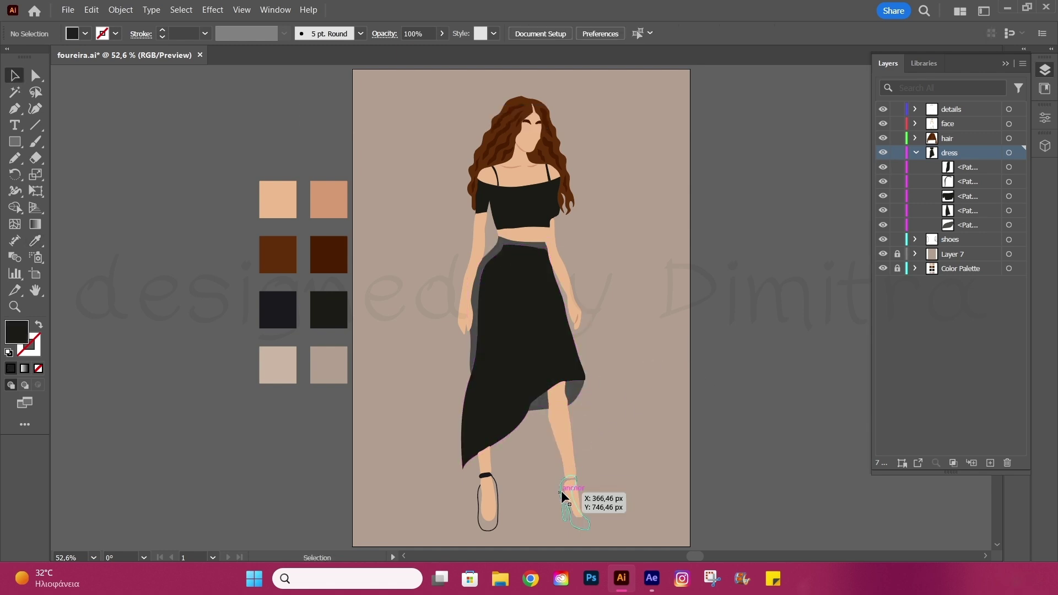
{"action": "left_click", "coordinate": [573, 504]}
{"action": "left_click", "coordinate": [488, 502]}
{"action": "left_click", "coordinate": [623, 414]}
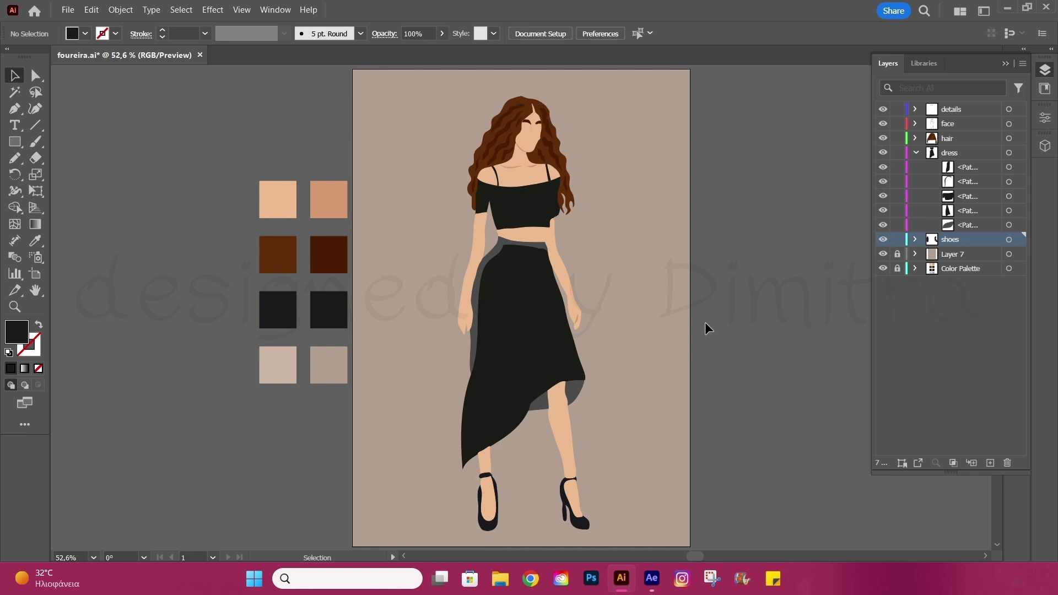
Step: Pen-draw a three-point line along the right waist edge on the details layer
{"action": "scroll", "coordinate": [577, 245], "scroll_direction": "up", "scroll_amount": 8, "text": "alt"}
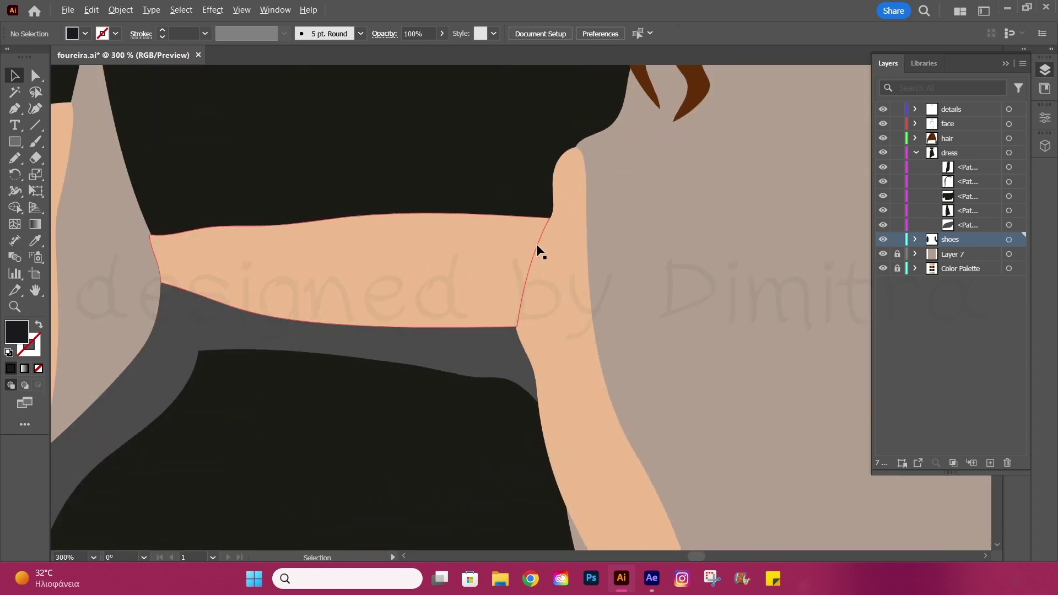
{"action": "left_click", "coordinate": [952, 109]}
{"action": "key", "text": "p"}
{"action": "left_click", "coordinate": [510, 280]}
{"action": "left_click", "coordinate": [494, 366]}
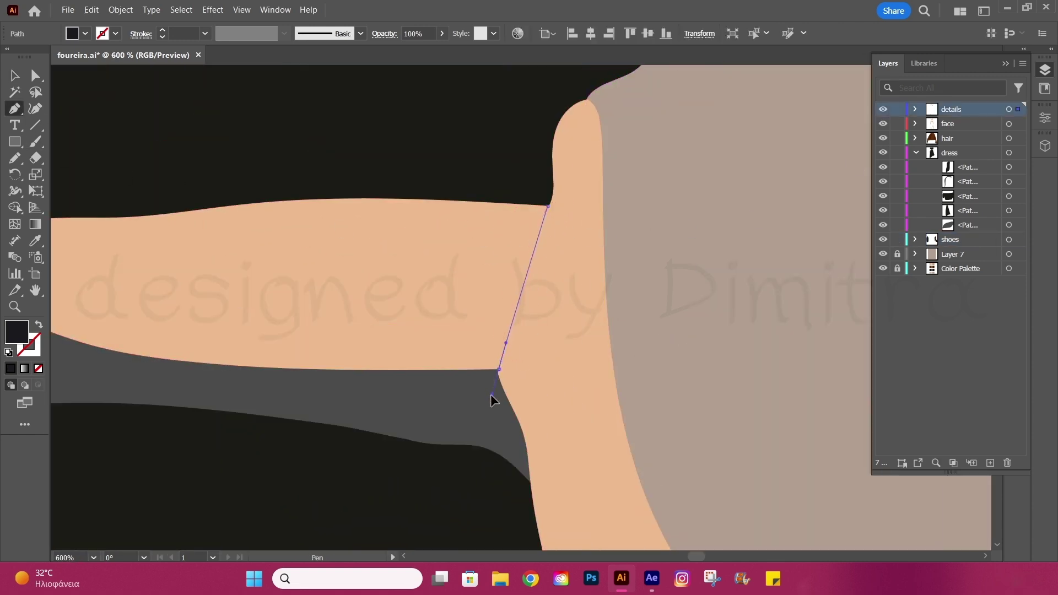
{"action": "left_click", "coordinate": [488, 454]}
Step: Give the waist line the skin colour and a tapered width profile
{"action": "key", "text": "i"}
{"action": "scroll", "coordinate": [508, 320], "scroll_direction": "down", "scroll_amount": 5, "text": "alt"}
{"action": "left_click", "coordinate": [411, 119]}
{"action": "key", "text": "v"}
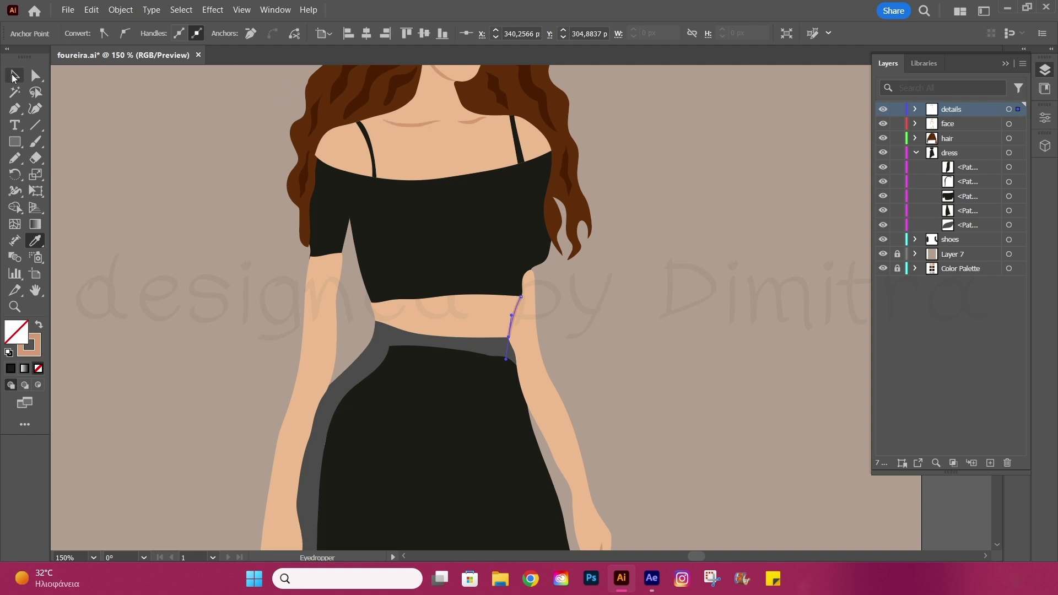
{"action": "left_click", "coordinate": [205, 34]}
{"action": "left_click", "coordinate": [220, 92]}
{"action": "left_click", "coordinate": [917, 109]}
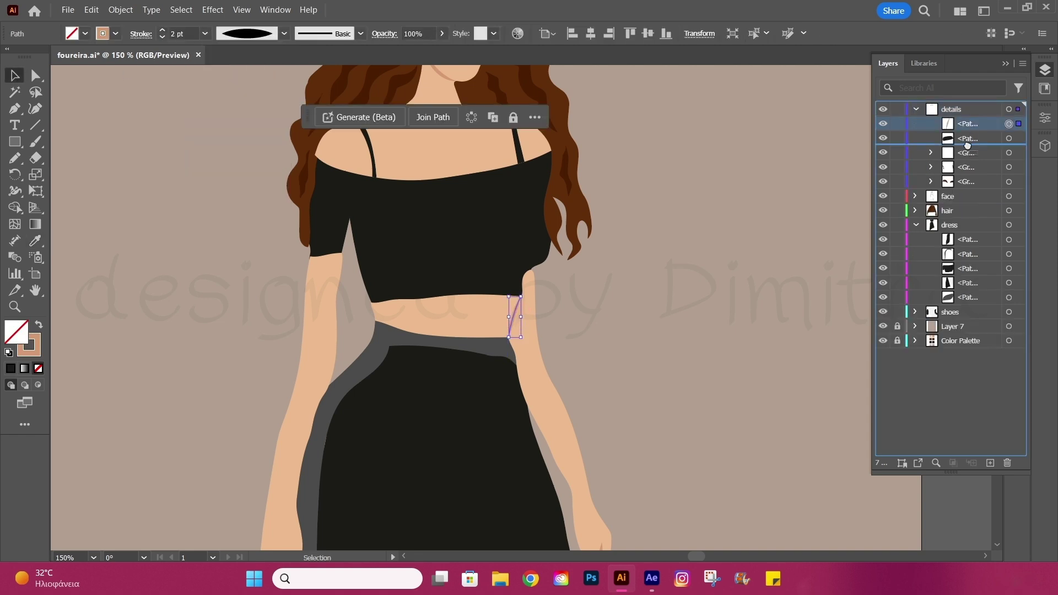
{"action": "left_click", "coordinate": [788, 194]}
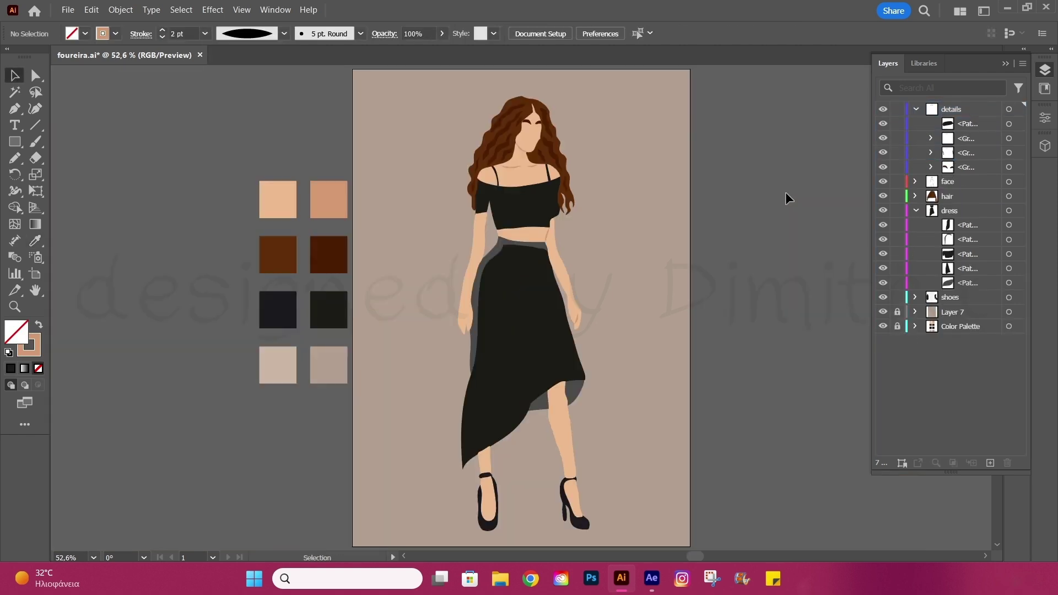
Step: Delete the Color Palette layer
{"action": "left_click", "coordinate": [955, 328]}
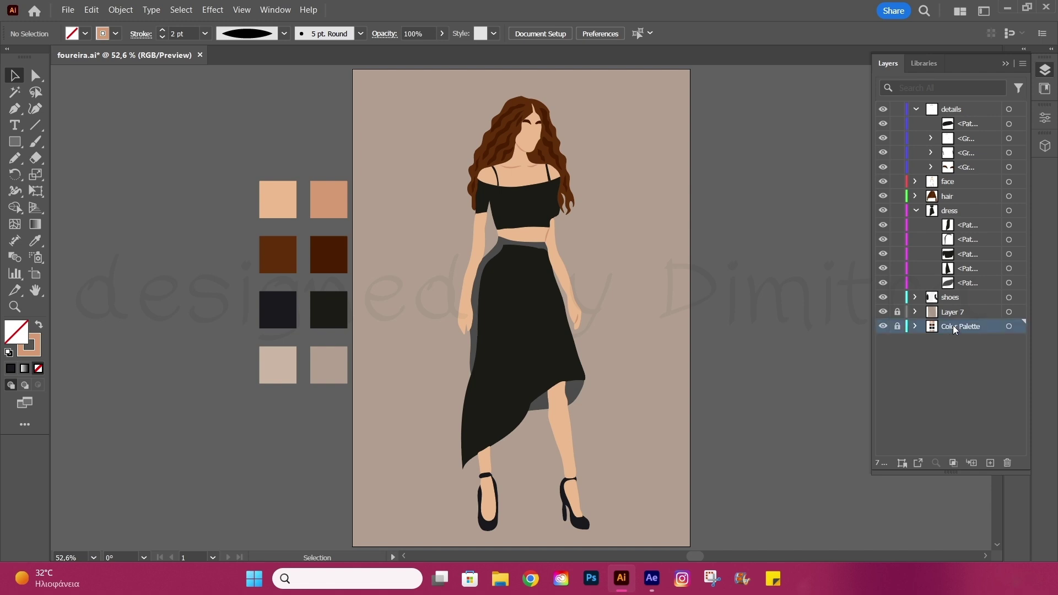
{"action": "left_click", "coordinate": [1008, 463]}
{"action": "key", "text": "Return"}
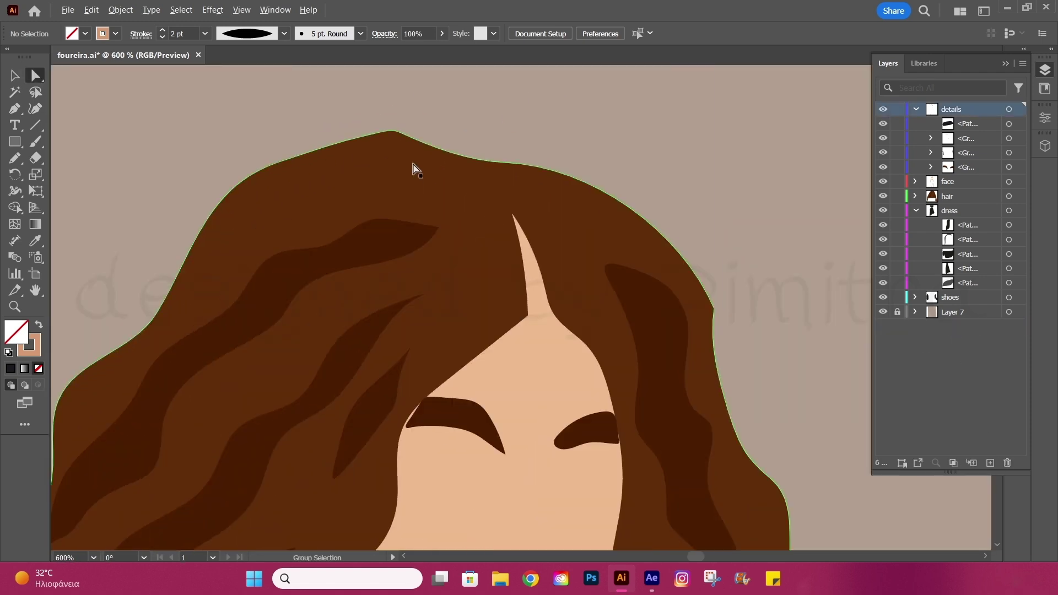
Step: Smooth the hair's top anchor and eyedropper the hair brown onto the eyebrows
{"action": "left_click_drag", "start_coordinate": [412, 138], "coordinate": [420, 135]}
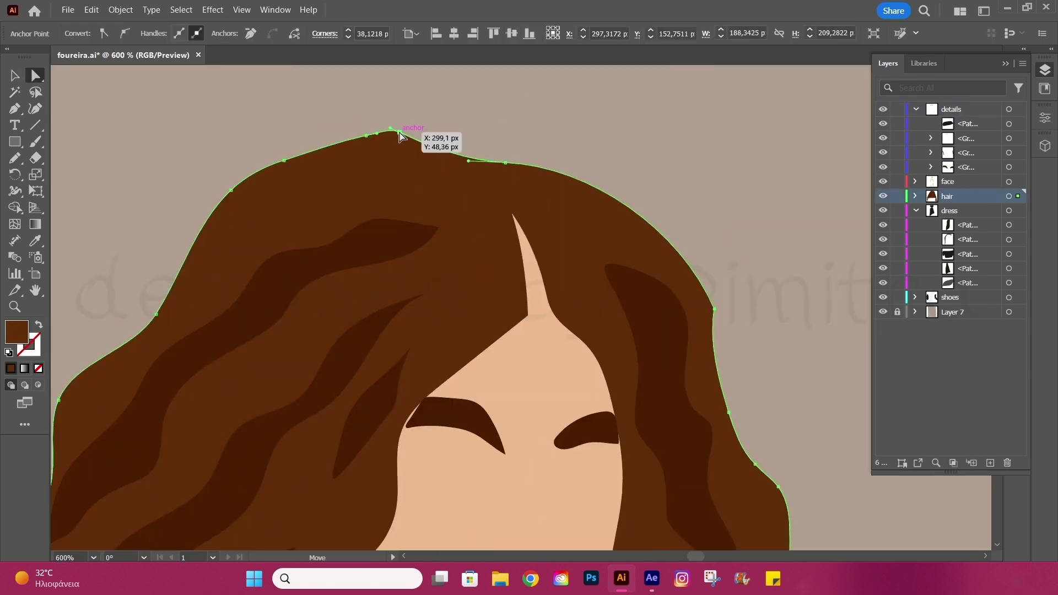
{"action": "scroll", "coordinate": [420, 415], "scroll_direction": "up", "scroll_amount": 2}
{"action": "left_click", "coordinate": [402, 421]}
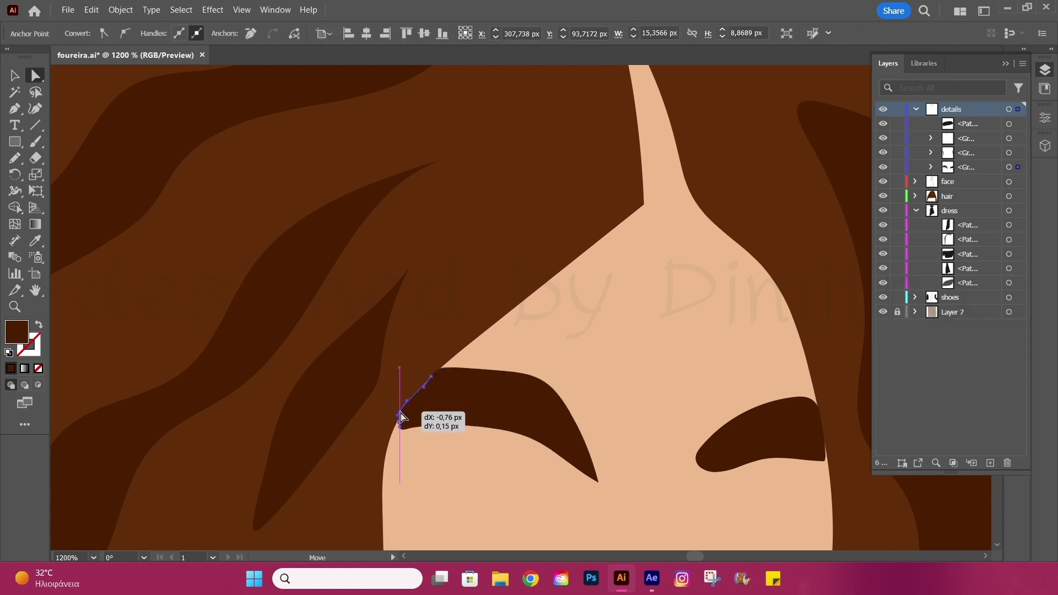
{"action": "left_click", "coordinate": [35, 243]}
{"action": "left_click", "coordinate": [72, 237]}
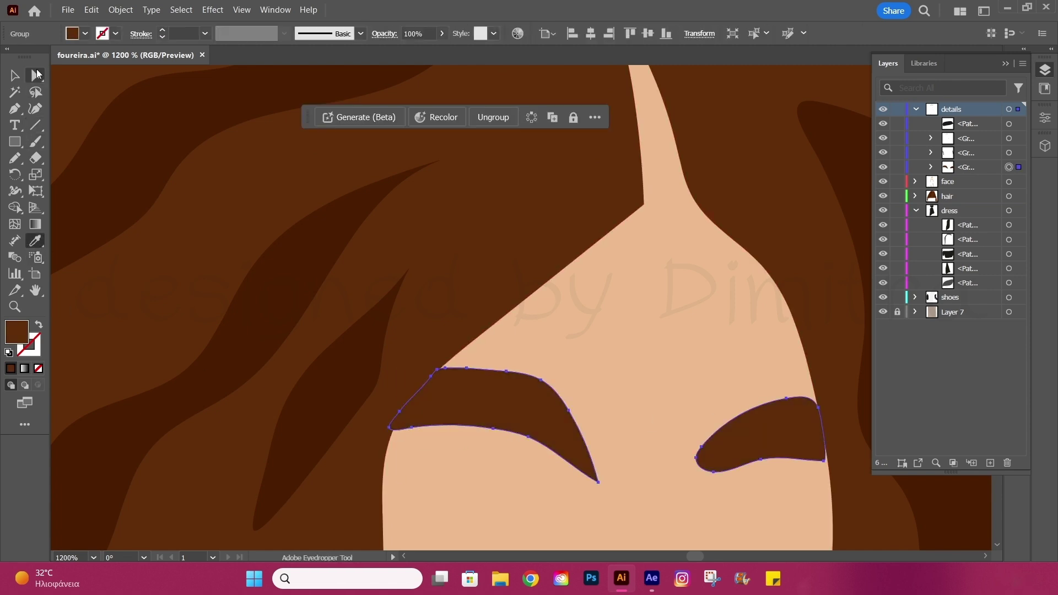
Step: Reshape the left eyebrow's inner end and the right eyebrow's outer tip
{"action": "left_click", "coordinate": [830, 464]}
{"action": "scroll", "coordinate": [772, 441], "scroll_direction": "down", "scroll_amount": 3}
{"action": "scroll", "coordinate": [461, 402], "scroll_direction": "up", "scroll_amount": 3}
{"action": "left_click_drag", "start_coordinate": [458, 390], "coordinate": [451, 384]}
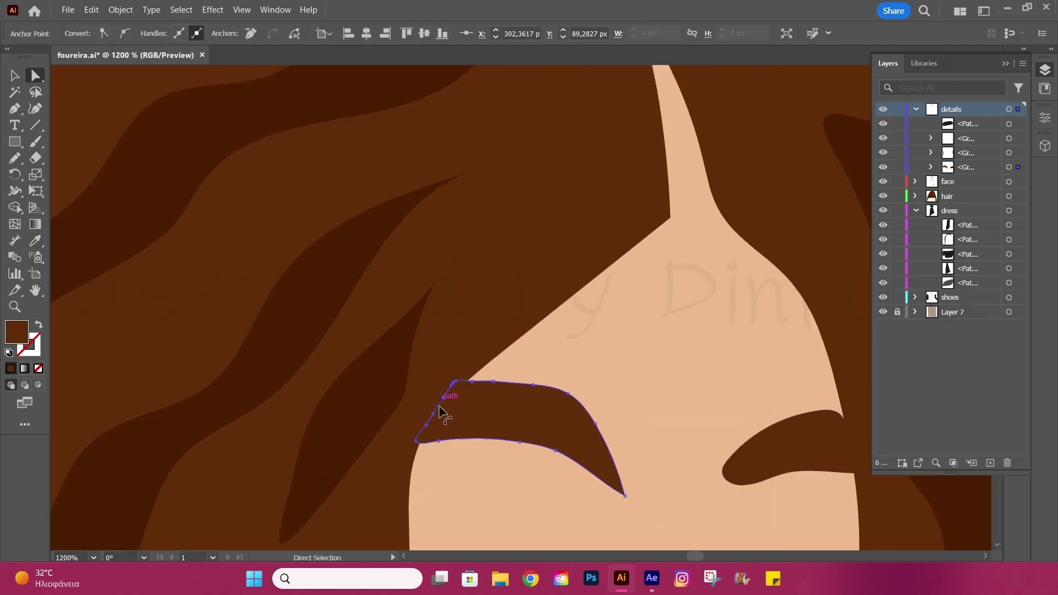
{"action": "scroll", "coordinate": [590, 331], "scroll_direction": "down", "scroll_amount": 5}
{"action": "scroll", "coordinate": [625, 314], "scroll_direction": "up", "scroll_amount": 2}
{"action": "scroll", "coordinate": [567, 331], "scroll_direction": "up", "scroll_amount": 2}
{"action": "left_click", "coordinate": [567, 330]}
{"action": "left_click_drag", "start_coordinate": [573, 330], "coordinate": [605, 314]}
{"action": "scroll", "coordinate": [619, 307], "scroll_direction": "down", "scroll_amount": 3}
{"action": "scroll", "coordinate": [629, 441], "scroll_direction": "down", "scroll_amount": 2}
{"action": "scroll", "coordinate": [610, 347], "scroll_direction": "up", "scroll_amount": 4}
Step: Check the face outline and neck shadow line near the strap
{"action": "left_click", "coordinate": [609, 312]}
{"action": "scroll", "coordinate": [602, 313], "scroll_direction": "down", "scroll_amount": 3}
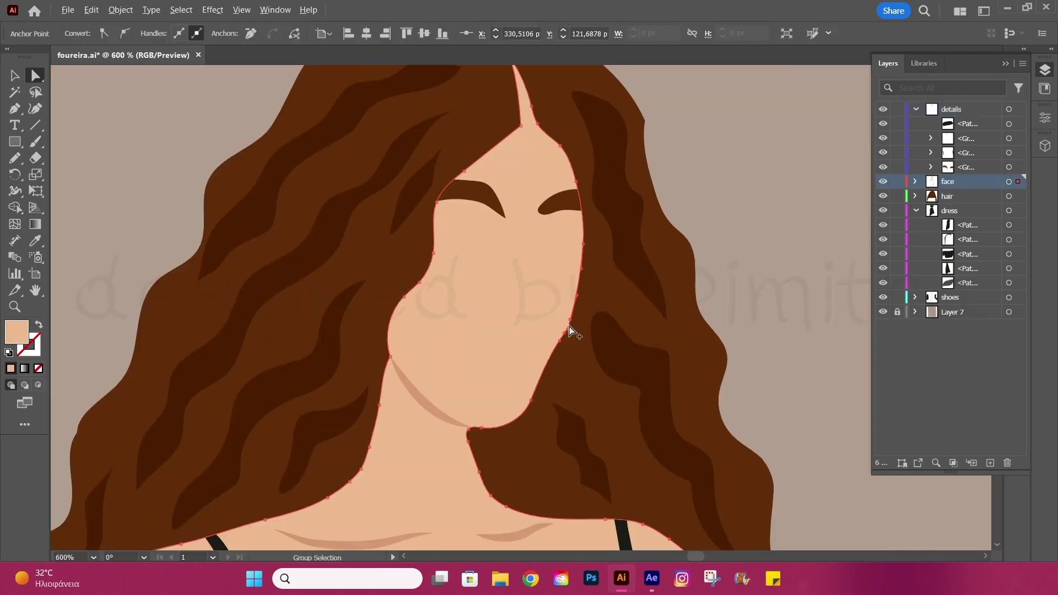
{"action": "scroll", "coordinate": [626, 374], "scroll_direction": "down", "scroll_amount": 2}
{"action": "scroll", "coordinate": [496, 390], "scroll_direction": "up", "scroll_amount": 4}
{"action": "scroll", "coordinate": [566, 380], "scroll_direction": "up", "scroll_amount": 1}
{"action": "left_click", "coordinate": [566, 362]}
{"action": "scroll", "coordinate": [566, 380], "scroll_direction": "down", "scroll_amount": 3}
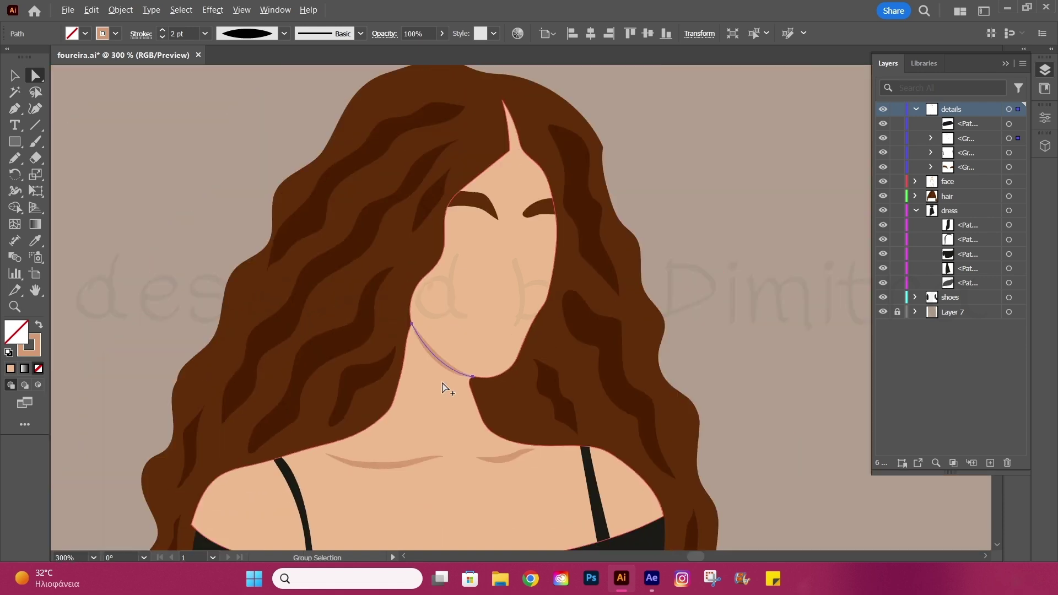
{"action": "scroll", "coordinate": [444, 385], "scroll_direction": "up", "scroll_amount": 2}
{"action": "scroll", "coordinate": [590, 437], "scroll_direction": "up", "scroll_amount": 2}
Step: Move the strap's top corner onto the shoulder edge and curve its right edge
{"action": "left_click", "coordinate": [575, 385]}
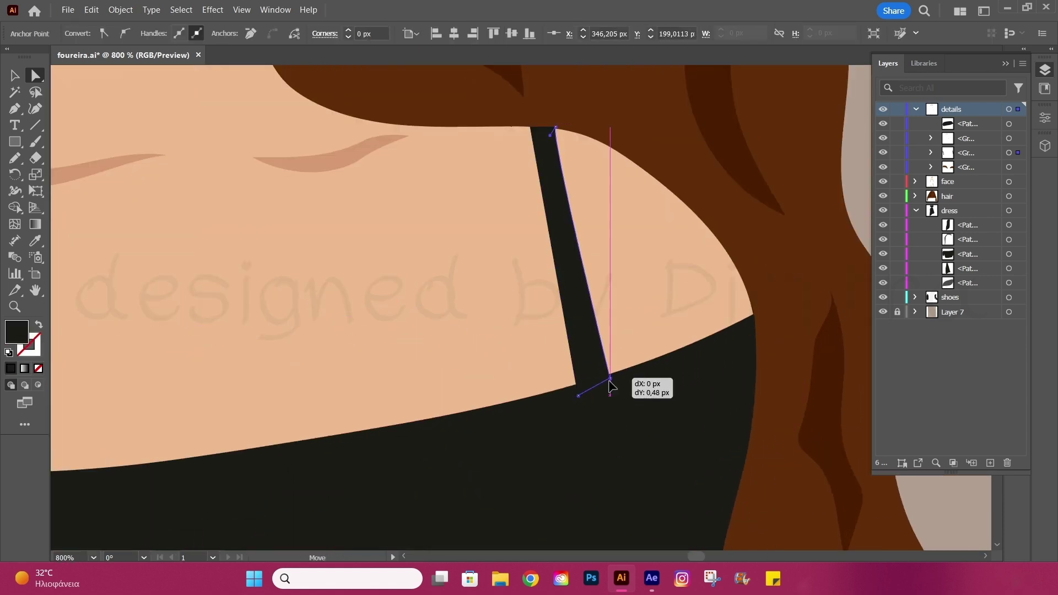
{"action": "scroll", "coordinate": [557, 166], "scroll_direction": "up", "scroll_amount": 3}
{"action": "left_click_drag", "start_coordinate": [508, 163], "coordinate": [507, 161]}
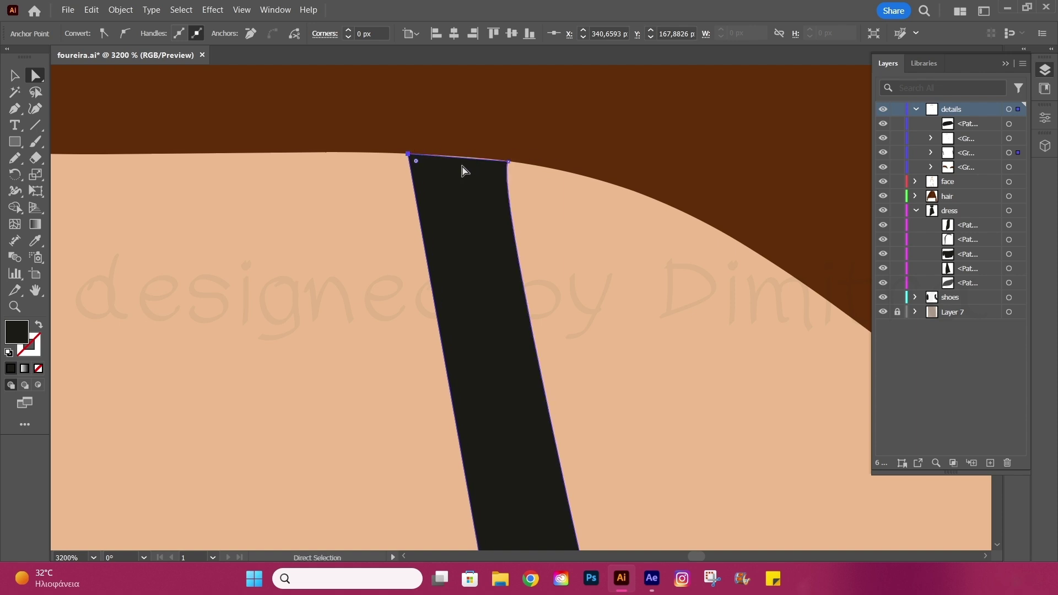
{"action": "scroll", "coordinate": [465, 165], "scroll_direction": "up", "scroll_amount": 2}
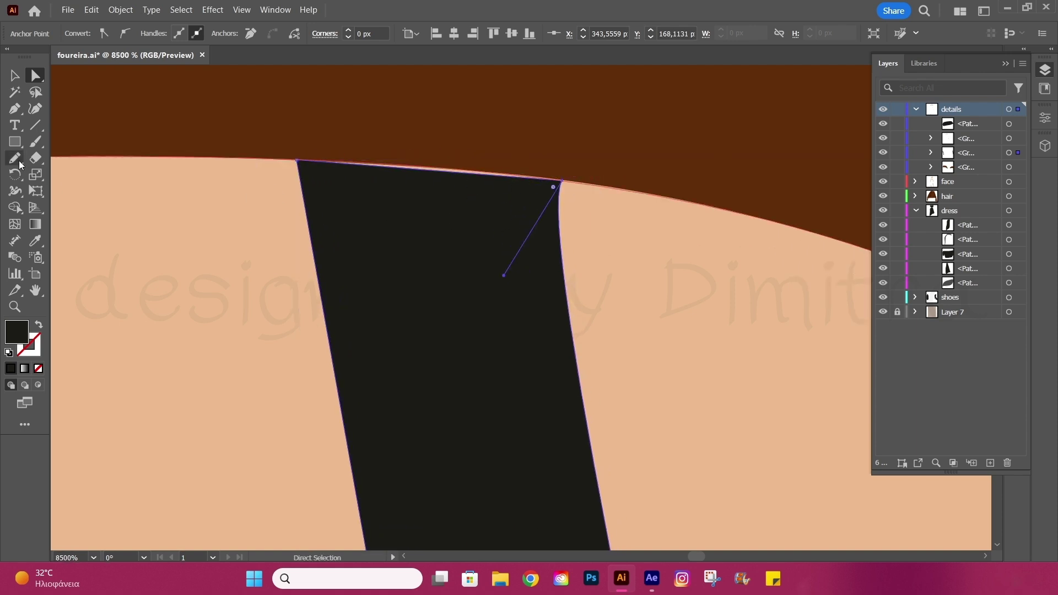
{"action": "left_click_drag", "start_coordinate": [518, 162], "coordinate": [502, 274]}
Step: Add an anchor on the strap's top edge and align its top-right corner with the shoulder
{"action": "key", "text": "plus"}
{"action": "left_click", "coordinate": [430, 171]}
{"action": "key", "text": "a"}
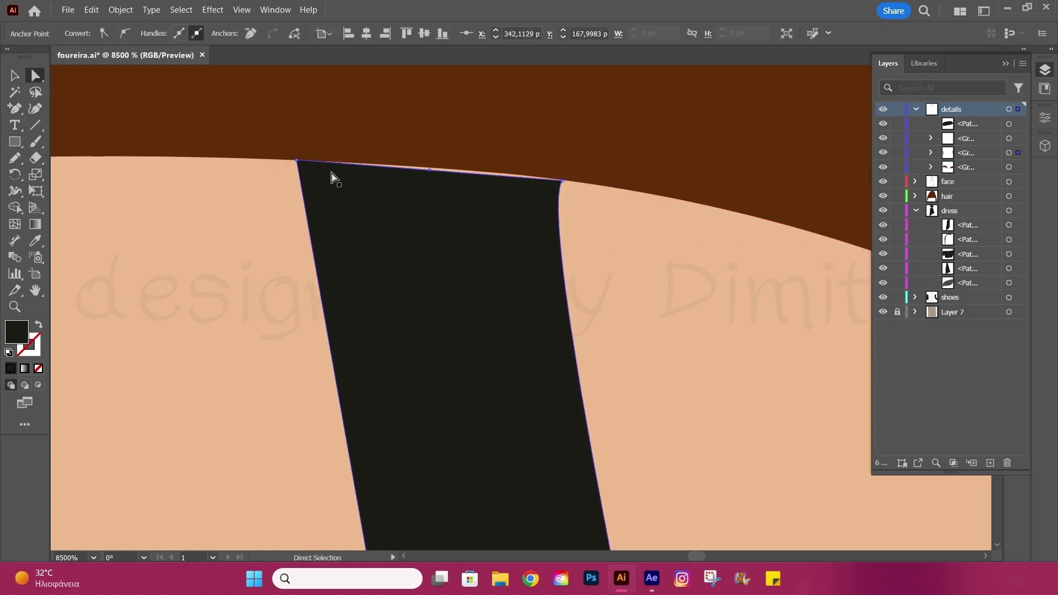
{"action": "left_click", "coordinate": [430, 169]}
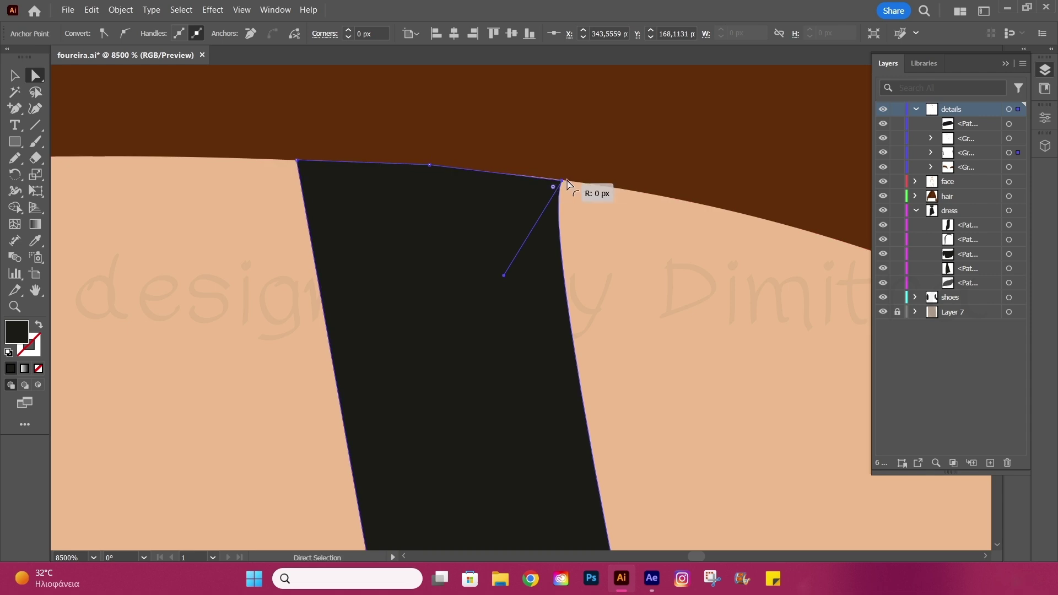
{"action": "scroll", "coordinate": [549, 182], "scroll_direction": "up", "scroll_amount": 2}
{"action": "left_click_drag", "start_coordinate": [520, 296], "coordinate": [519, 288]}
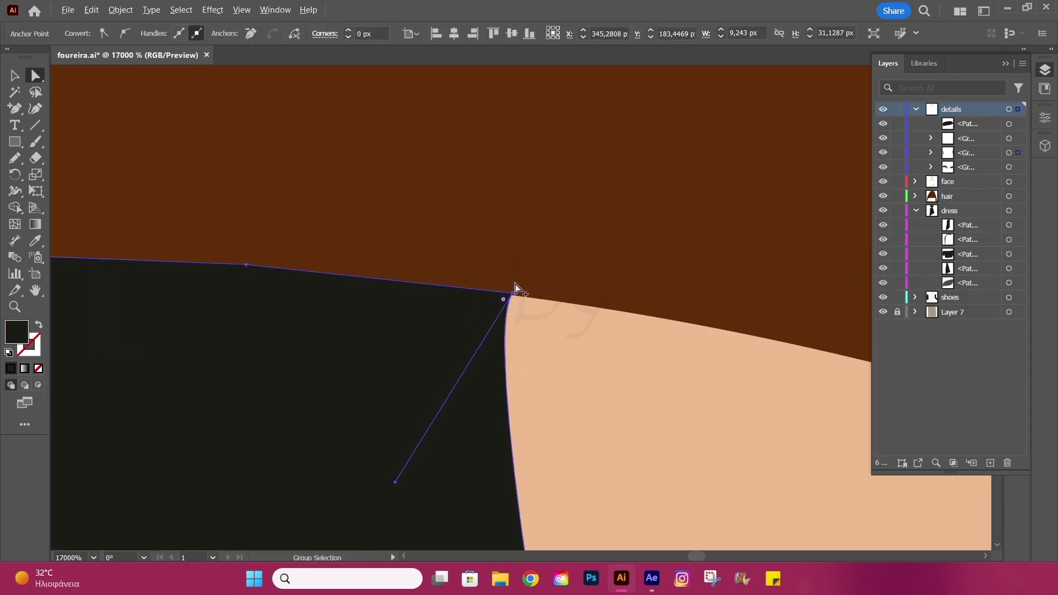
{"action": "scroll", "coordinate": [483, 286], "scroll_direction": "down", "scroll_amount": 5}
{"action": "scroll", "coordinate": [483, 285], "scroll_direction": "down", "scroll_amount": 3}
{"action": "scroll", "coordinate": [725, 248], "scroll_direction": "up", "scroll_amount": 4}
{"action": "scroll", "coordinate": [355, 243], "scroll_direction": "up", "scroll_amount": 3}
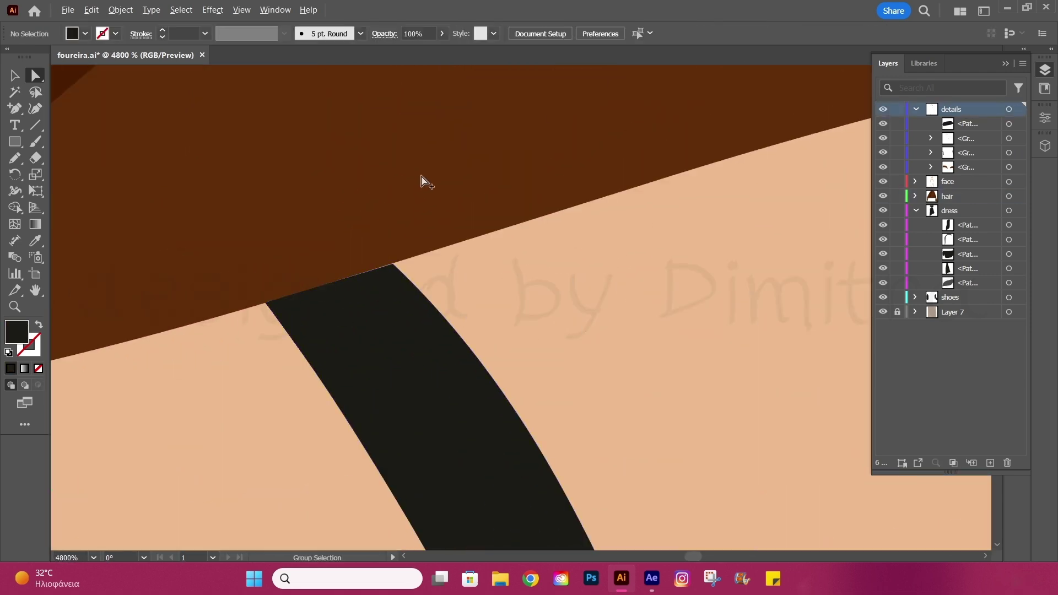
{"action": "scroll", "coordinate": [425, 177], "scroll_direction": "up", "scroll_amount": 2}
{"action": "left_click", "coordinate": [393, 269]}
{"action": "scroll", "coordinate": [394, 269], "scroll_direction": "down", "scroll_amount": 3}
Step: Adjust the face outline's left and right corners at the shoulders
{"action": "scroll", "coordinate": [402, 444], "scroll_direction": "down", "scroll_amount": 2}
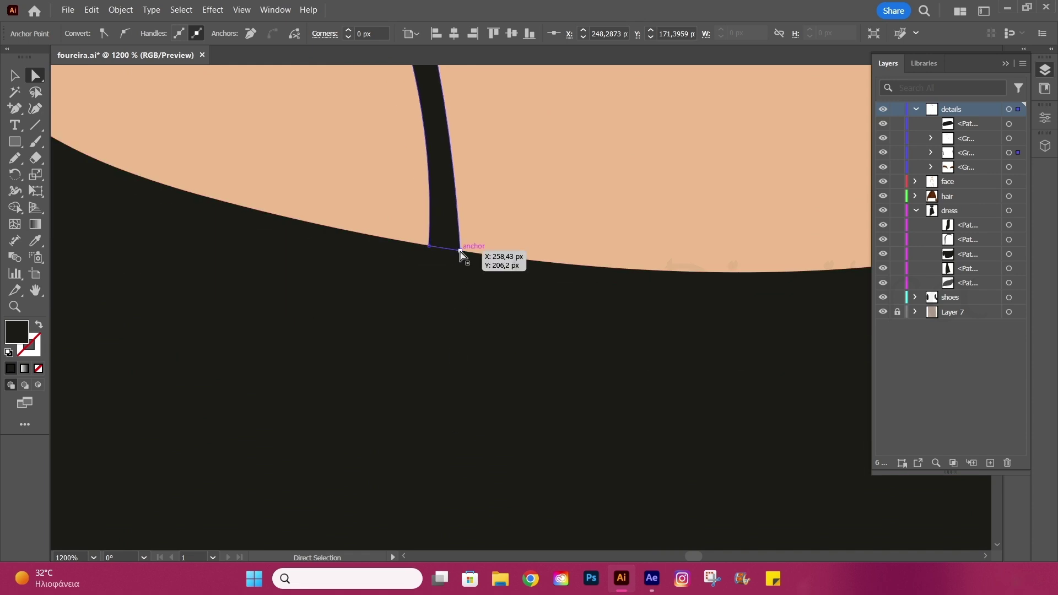
{"action": "scroll", "coordinate": [402, 280], "scroll_direction": "down", "scroll_amount": 4}
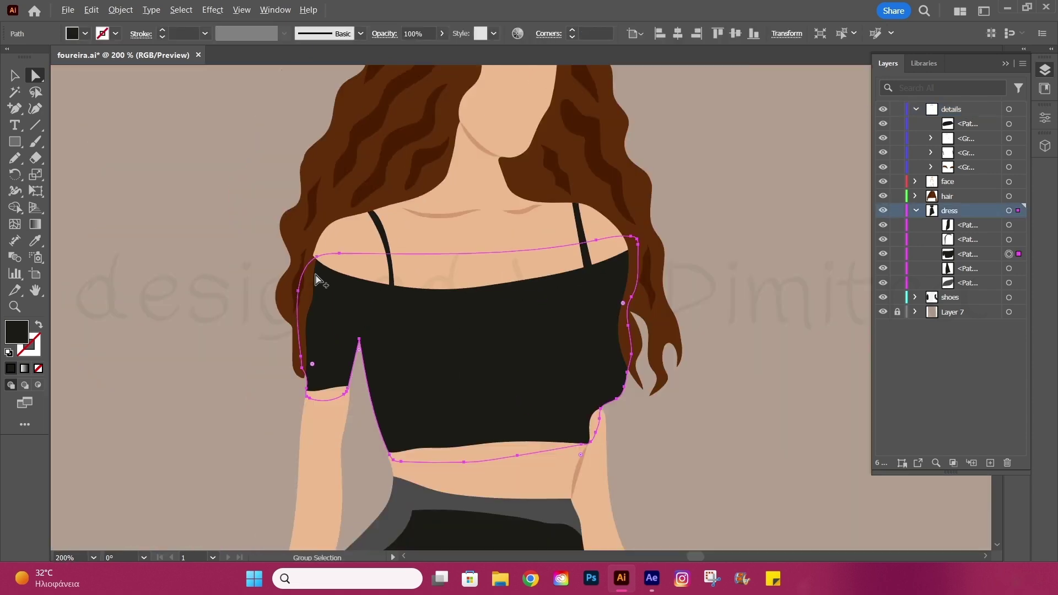
{"action": "scroll", "coordinate": [314, 279], "scroll_direction": "up", "scroll_amount": 3}
{"action": "left_click_drag", "start_coordinate": [334, 240], "coordinate": [342, 247]}
{"action": "scroll", "coordinate": [199, 266], "scroll_direction": "down", "scroll_amount": 2}
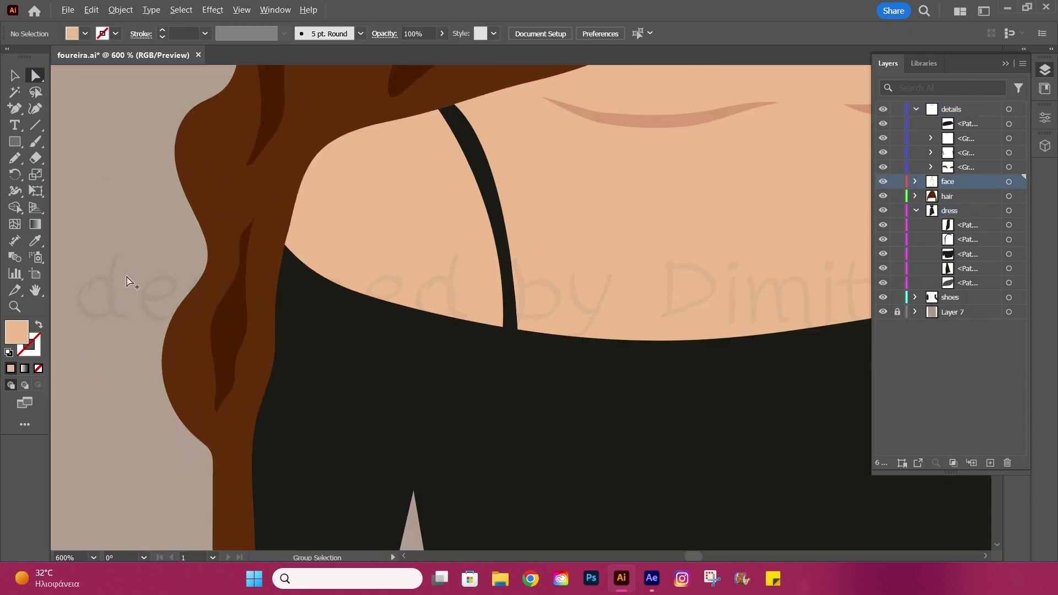
{"action": "scroll", "coordinate": [692, 259], "scroll_direction": "up", "scroll_amount": 1}
{"action": "scroll", "coordinate": [678, 253], "scroll_direction": "up", "scroll_amount": 2}
{"action": "left_click_drag", "start_coordinate": [651, 256], "coordinate": [652, 263]}
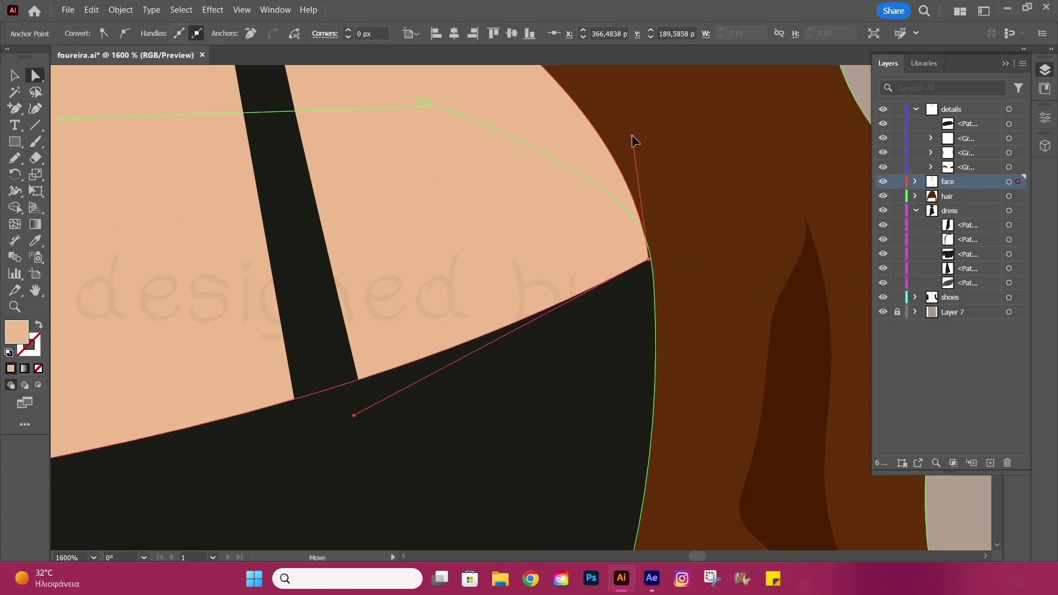
{"action": "scroll", "coordinate": [646, 141], "scroll_direction": "down", "scroll_amount": 3}
{"action": "left_click", "coordinate": [632, 243]}
Step: Tuck the crop top's corner under the hair, then check the hair, arm and top outlines
{"action": "scroll", "coordinate": [361, 274], "scroll_direction": "up", "scroll_amount": 4}
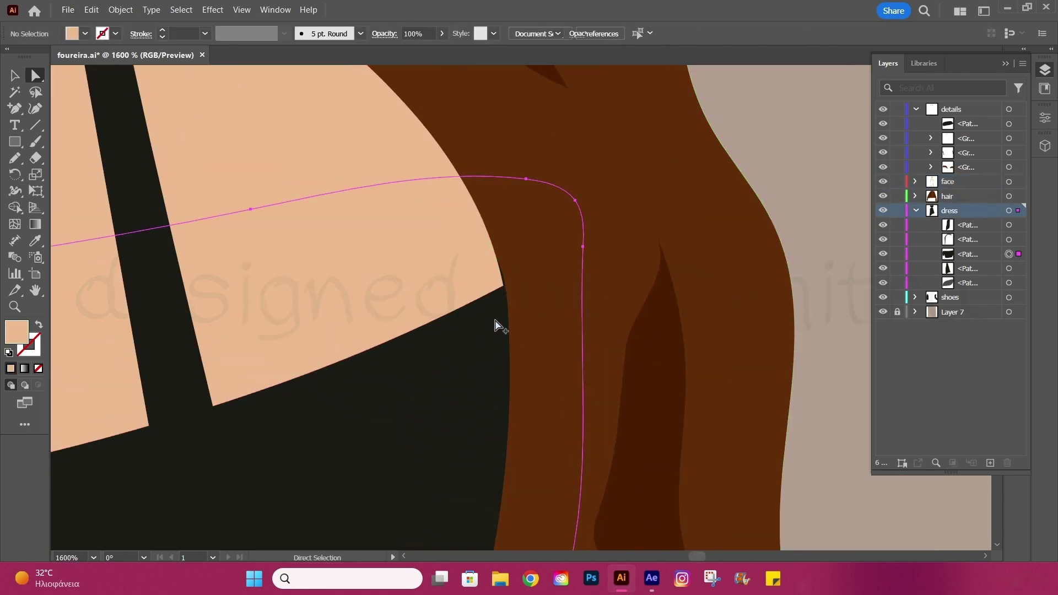
{"action": "mouse_move", "coordinate": [496, 324]}
{"action": "left_mouse_down"}
{"action": "mouse_move", "coordinate": [621, 165]}
{"action": "mouse_move", "coordinate": [508, 279]}
{"action": "mouse_move", "coordinate": [510, 270]}
{"action": "left_mouse_up"}
{"action": "left_click", "coordinate": [521, 338]}
{"action": "scroll", "coordinate": [666, 241], "scroll_direction": "down", "scroll_amount": 4}
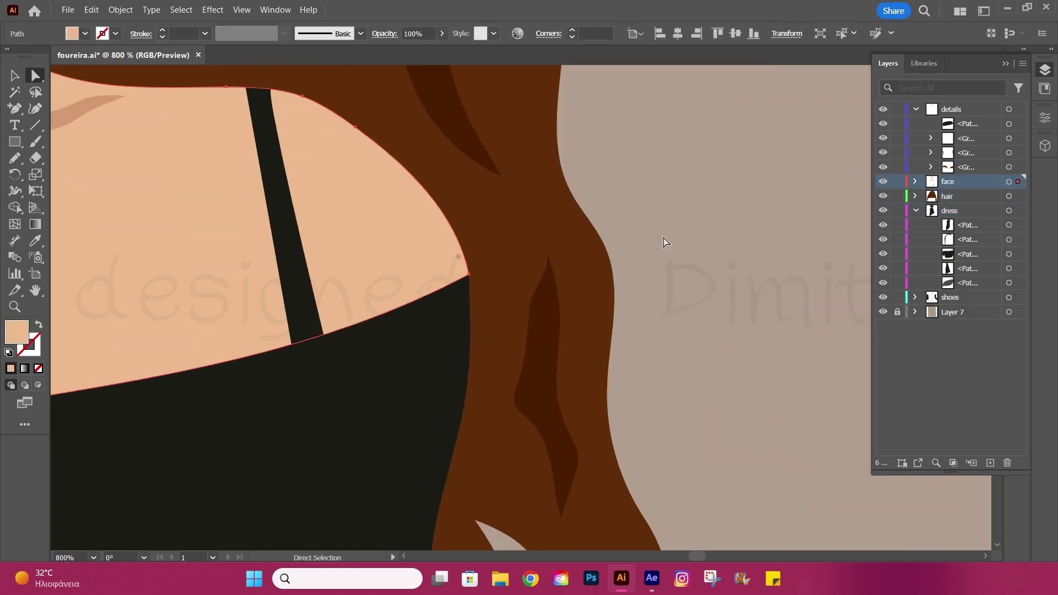
{"action": "scroll", "coordinate": [633, 267], "scroll_direction": "down", "scroll_amount": 3}
{"action": "scroll", "coordinate": [626, 360], "scroll_direction": "down", "scroll_amount": 3}
{"action": "scroll", "coordinate": [609, 344], "scroll_direction": "up", "scroll_amount": 3}
{"action": "scroll", "coordinate": [609, 345], "scroll_direction": "up", "scroll_amount": 2}
{"action": "left_click", "coordinate": [564, 405]}
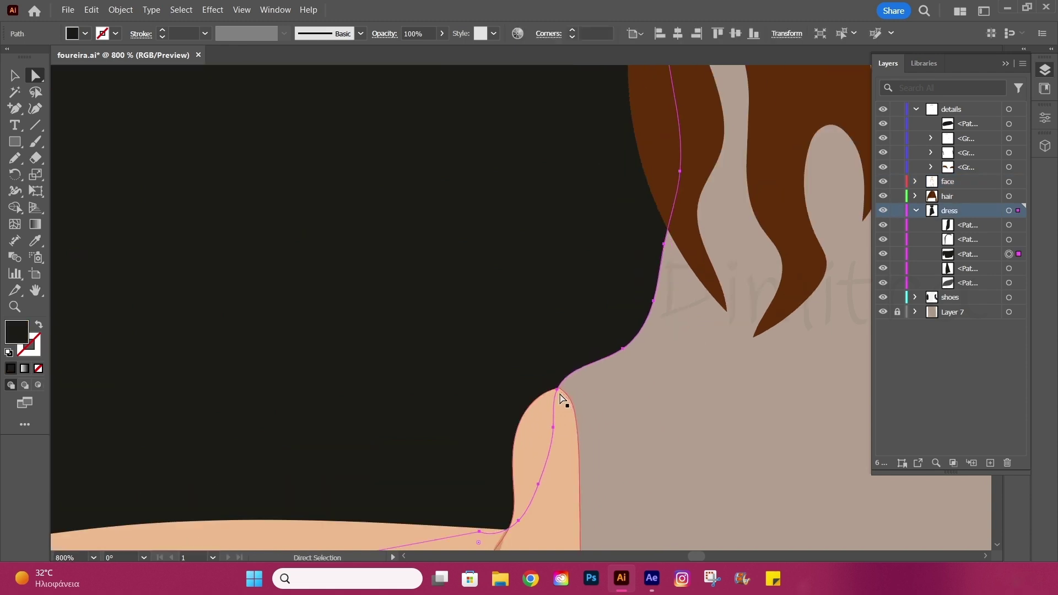
{"action": "left_click", "coordinate": [595, 374]}
{"action": "scroll", "coordinate": [590, 391], "scroll_direction": "down", "scroll_amount": 2}
{"action": "scroll", "coordinate": [589, 390], "scroll_direction": "up", "scroll_amount": 2}
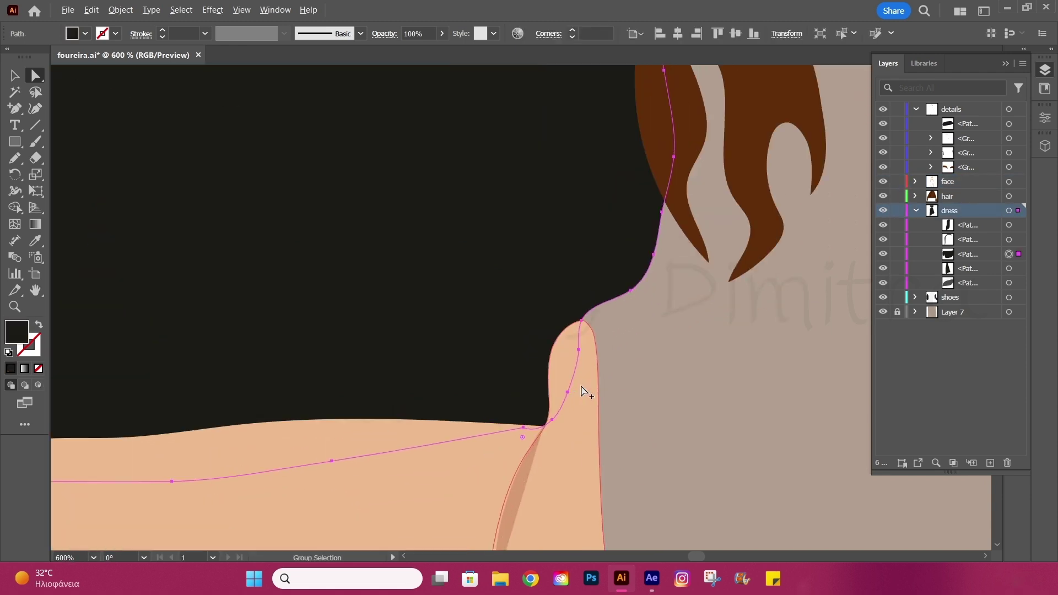
Step: Move the skin and arm anchors at the shoulder and beside the neck
{"action": "left_click", "coordinate": [583, 364]}
{"action": "left_click_drag", "start_coordinate": [586, 357], "coordinate": [589, 359]}
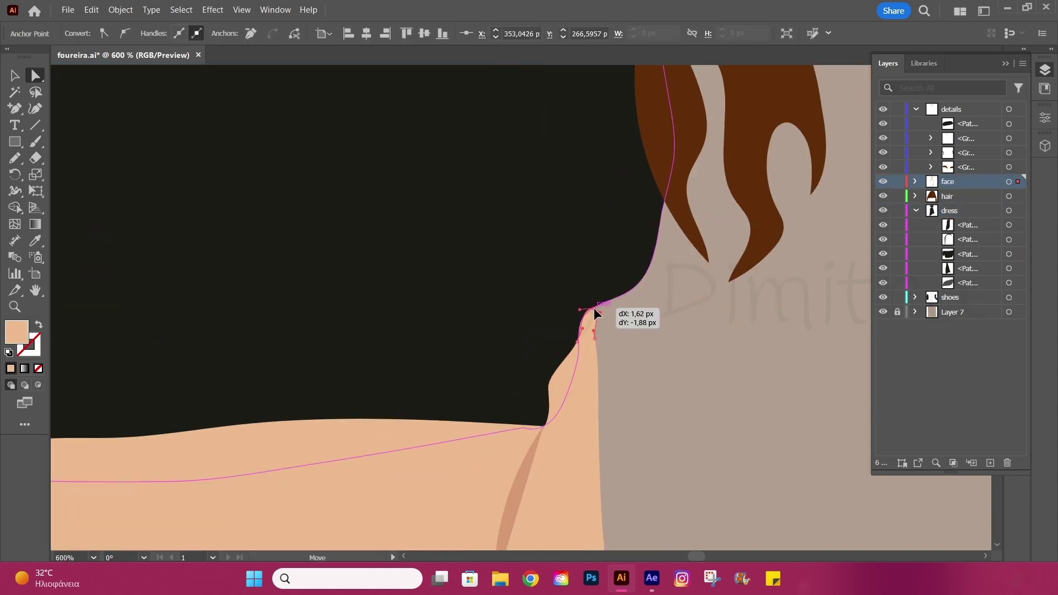
{"action": "left_click_drag", "start_coordinate": [594, 312], "coordinate": [594, 312]}
{"action": "left_click_drag", "start_coordinate": [570, 385], "coordinate": [571, 383]}
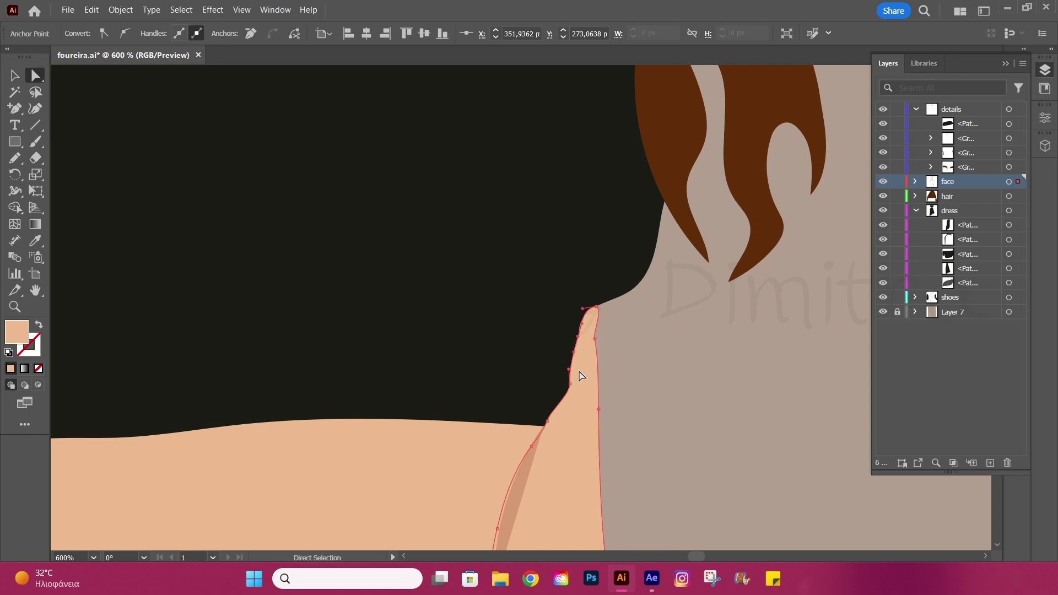
{"action": "left_click_drag", "start_coordinate": [548, 422], "coordinate": [545, 420]}
Step: Reshape the arm's top tip and raise the anchor where the arm meets the hair
{"action": "scroll", "coordinate": [589, 391], "scroll_direction": "up", "scroll_amount": 3}
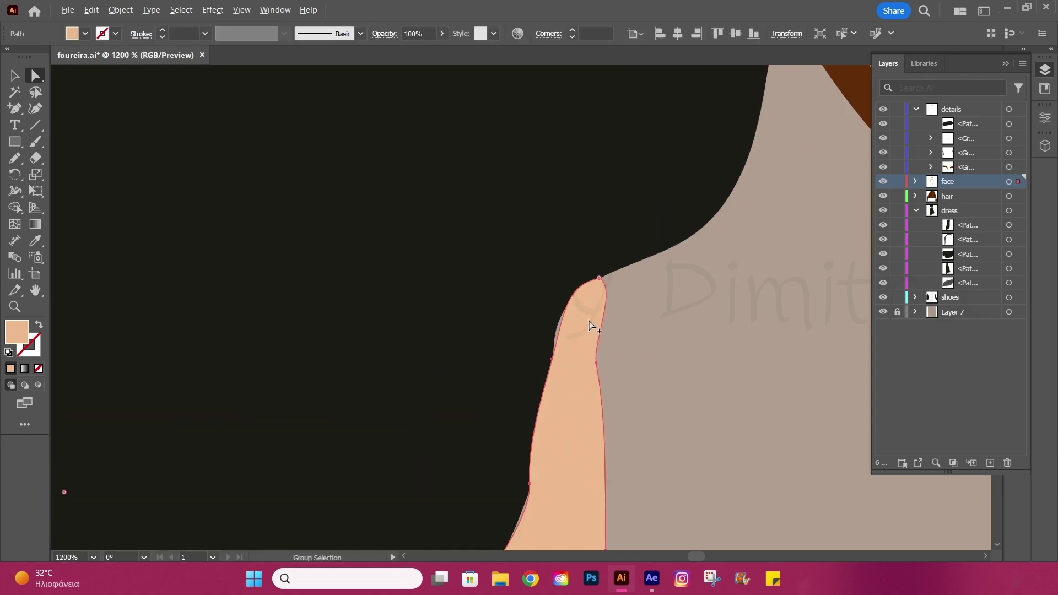
{"action": "left_click_drag", "start_coordinate": [590, 325], "coordinate": [554, 364]}
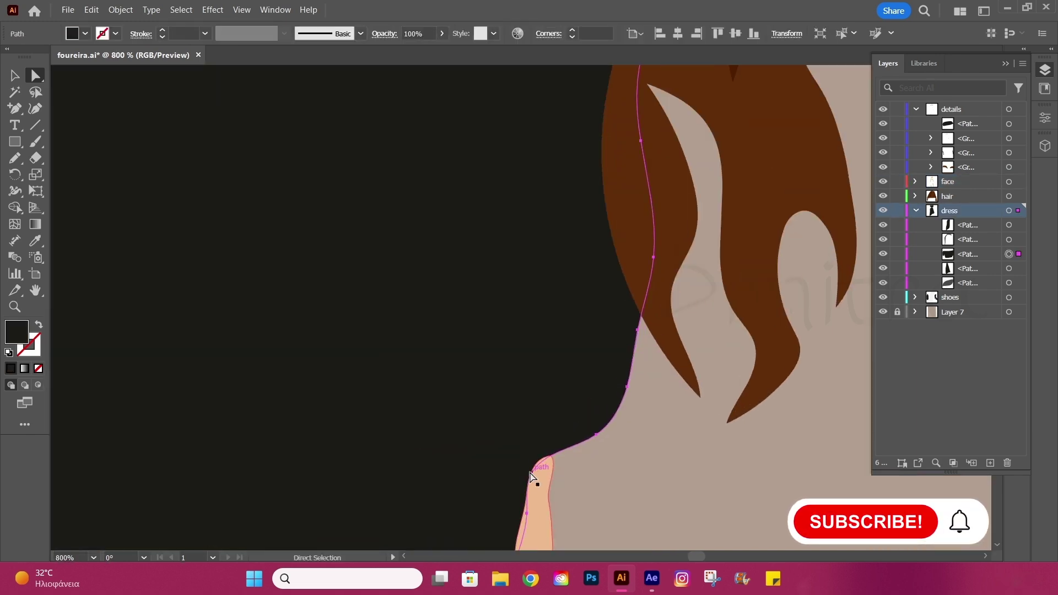
{"action": "left_click_drag", "start_coordinate": [531, 474], "coordinate": [526, 456]}
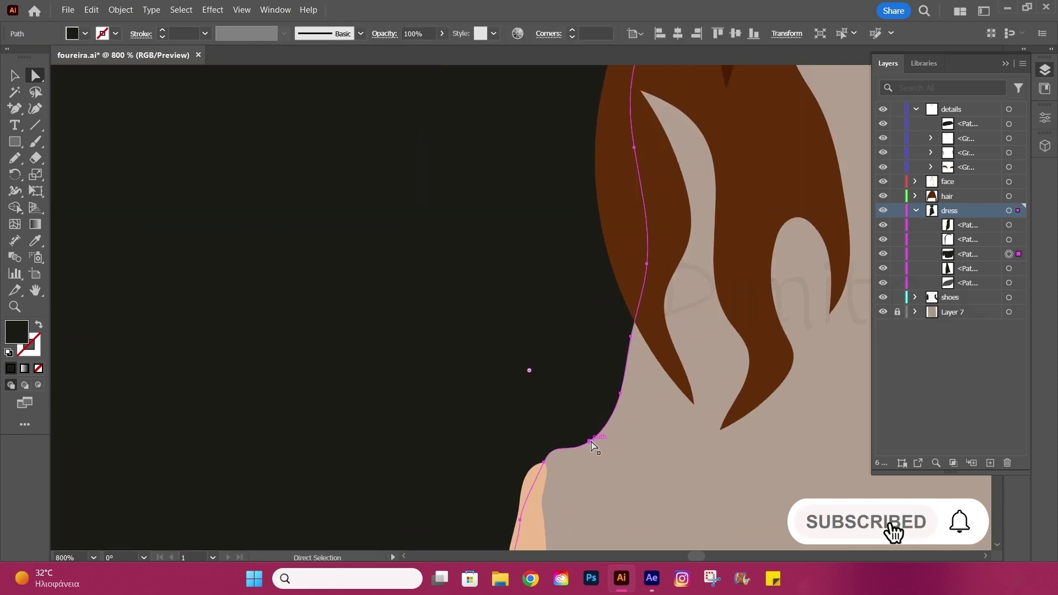
{"action": "left_click", "coordinate": [619, 396]}
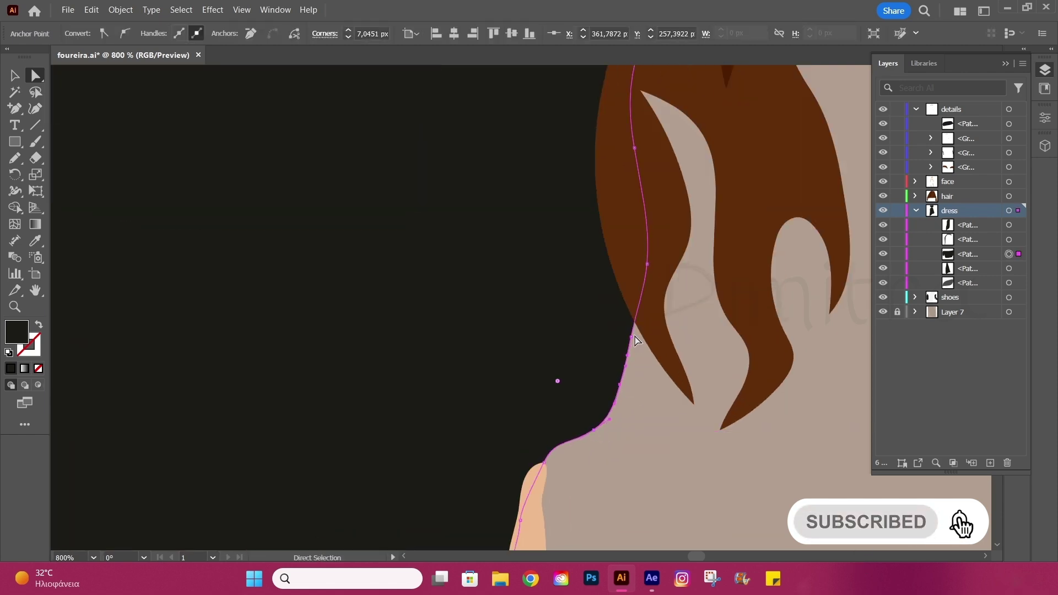
{"action": "left_click", "coordinate": [623, 395]}
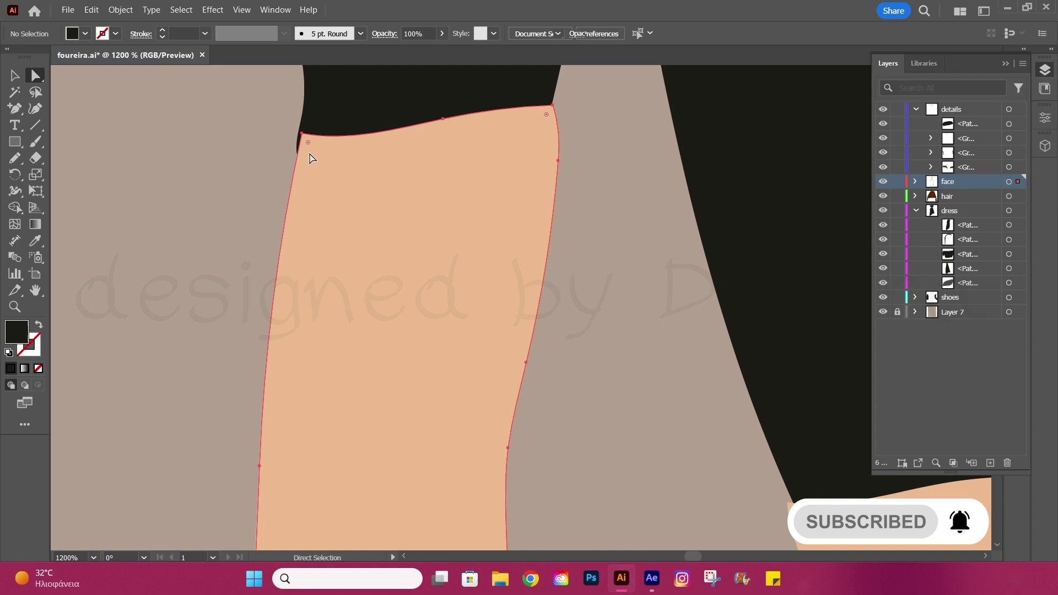
Step: Check the arm edge and waist skin anchor, then switch to the Selection tool
{"action": "left_click", "coordinate": [300, 133]}
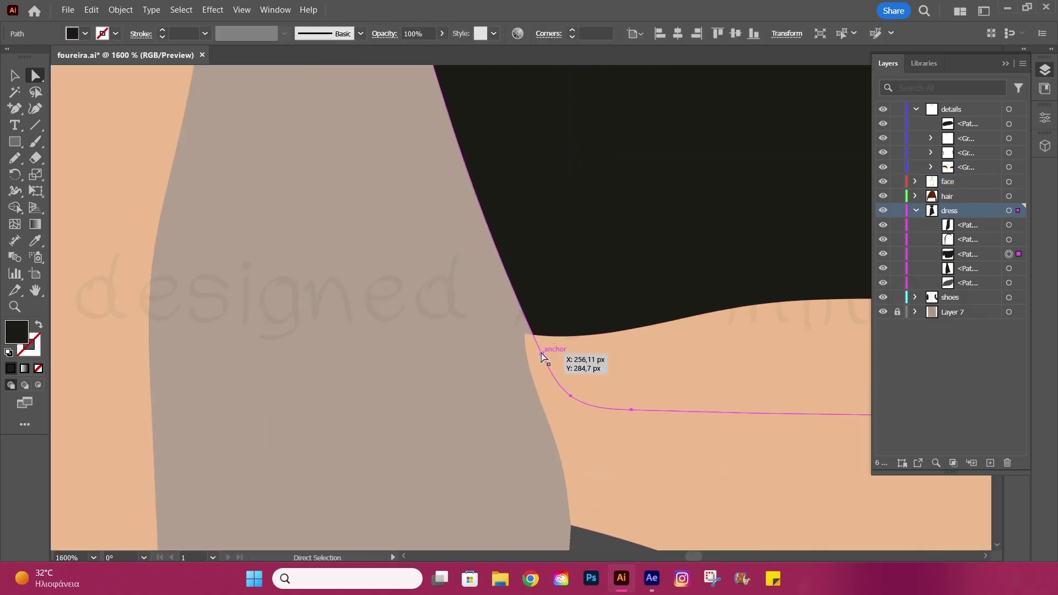
{"action": "scroll", "coordinate": [446, 375], "scroll_direction": "down", "scroll_amount": 4, "text": "alt"}
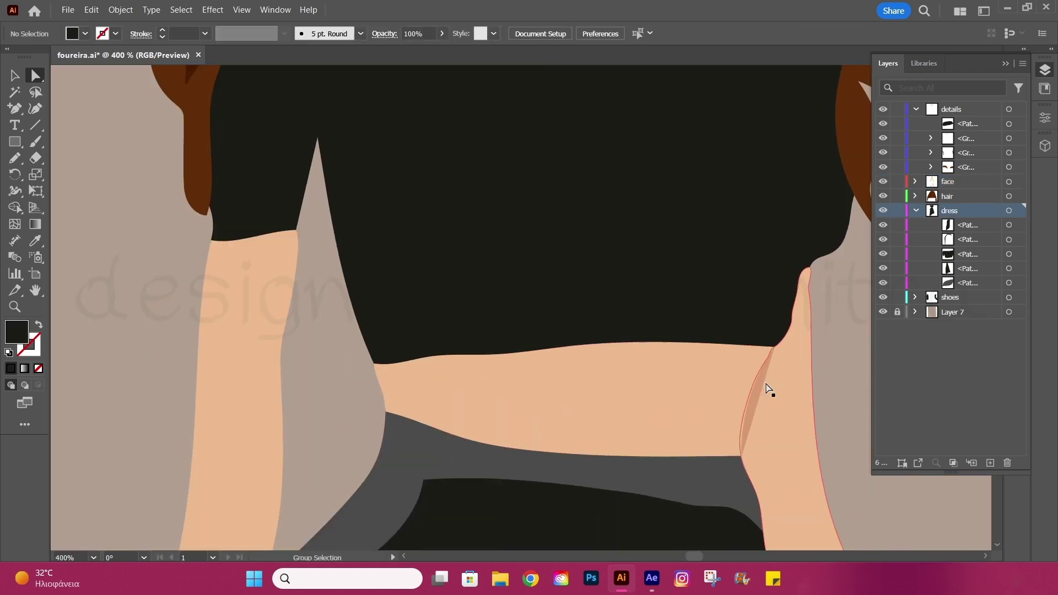
{"action": "left_click", "coordinate": [748, 397]}
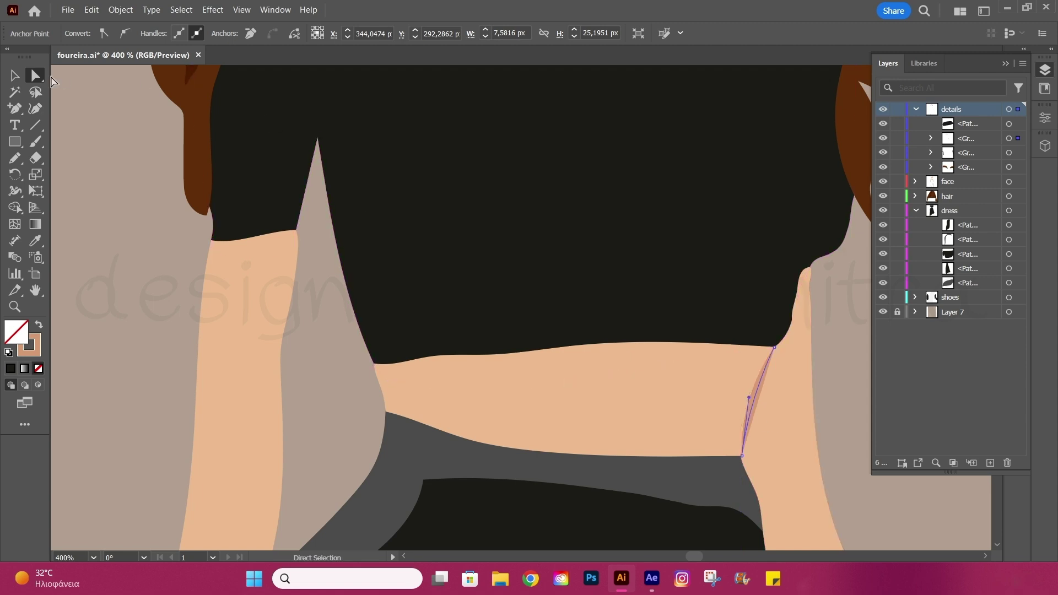
{"action": "key", "text": "v"}
{"action": "scroll", "coordinate": [481, 322], "scroll_direction": "down", "scroll_amount": 3, "text": "alt"}
{"action": "scroll", "coordinate": [263, 269], "scroll_direction": "up", "scroll_amount": 4, "text": "alt"}
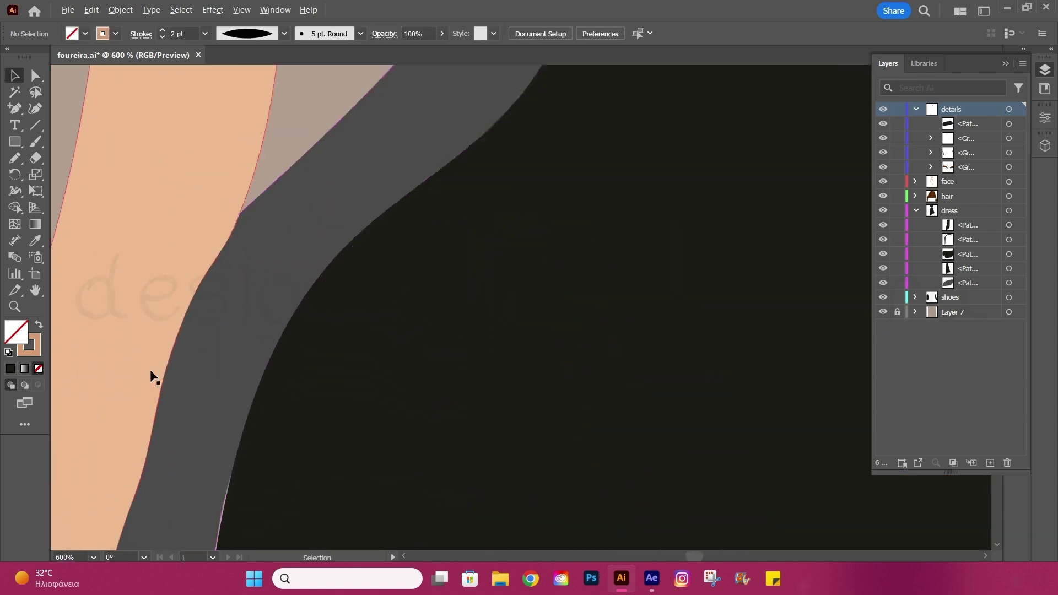
{"action": "scroll", "coordinate": [231, 302], "scroll_direction": "down", "scroll_amount": 1, "text": "alt"}
Step: Drag an anchor on the skirt's edge downward
{"action": "left_click", "coordinate": [228, 283]}
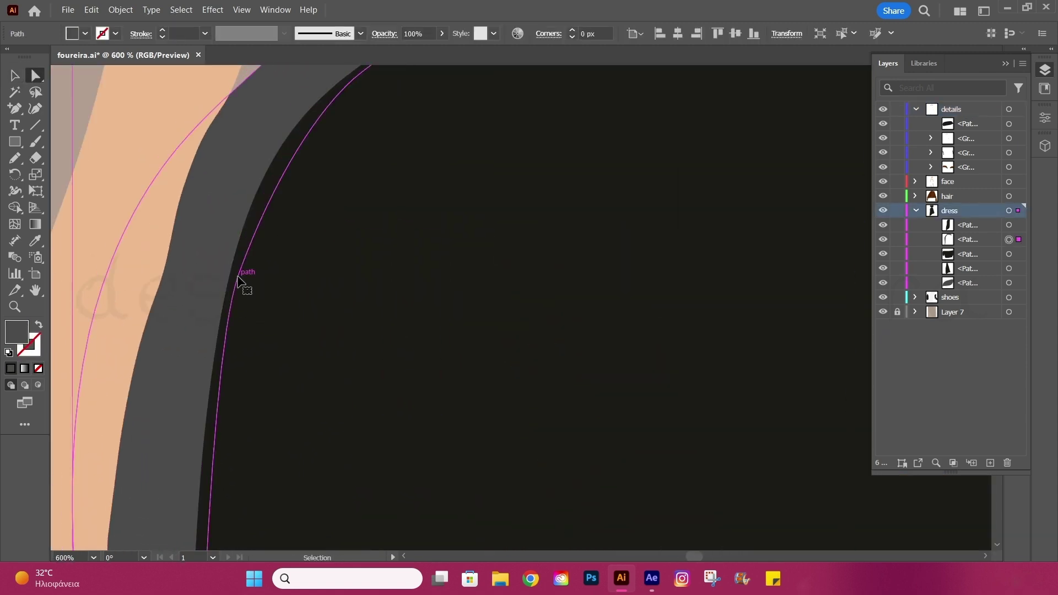
{"action": "left_click", "coordinate": [230, 272]}
{"action": "scroll", "coordinate": [232, 276], "scroll_direction": "down", "scroll_amount": 1, "text": "alt"}
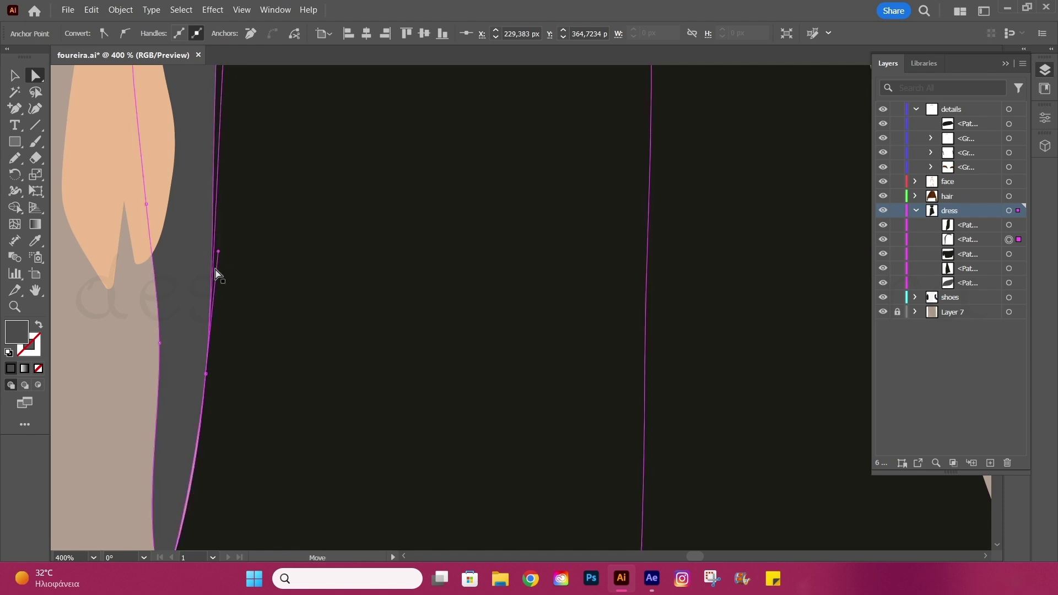
{"action": "left_click_drag", "start_coordinate": [215, 274], "coordinate": [213, 378]}
{"action": "scroll", "coordinate": [182, 406], "scroll_direction": "down", "scroll_amount": 3}
{"action": "left_click", "coordinate": [122, 474]}
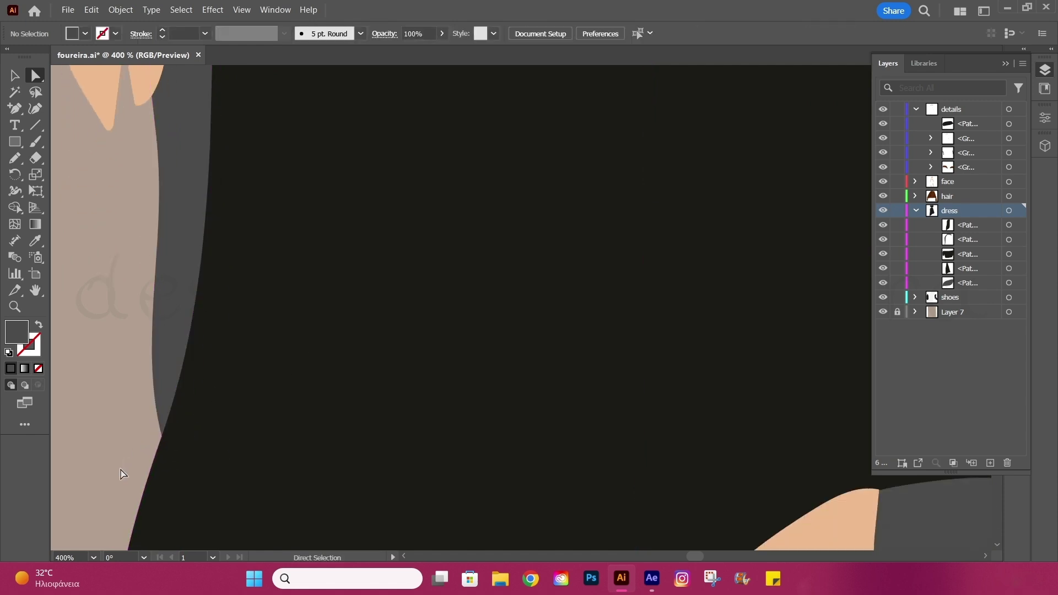
{"action": "scroll", "coordinate": [122, 474], "scroll_direction": "down", "scroll_amount": 2, "text": "alt"}
Step: Shift the leg's edge anchor along the skirt border
{"action": "left_click", "coordinate": [347, 450]}
{"action": "scroll", "coordinate": [286, 230], "scroll_direction": "up", "scroll_amount": 2, "text": "alt"}
{"action": "scroll", "coordinate": [328, 224], "scroll_direction": "up", "scroll_amount": 1, "text": "alt"}
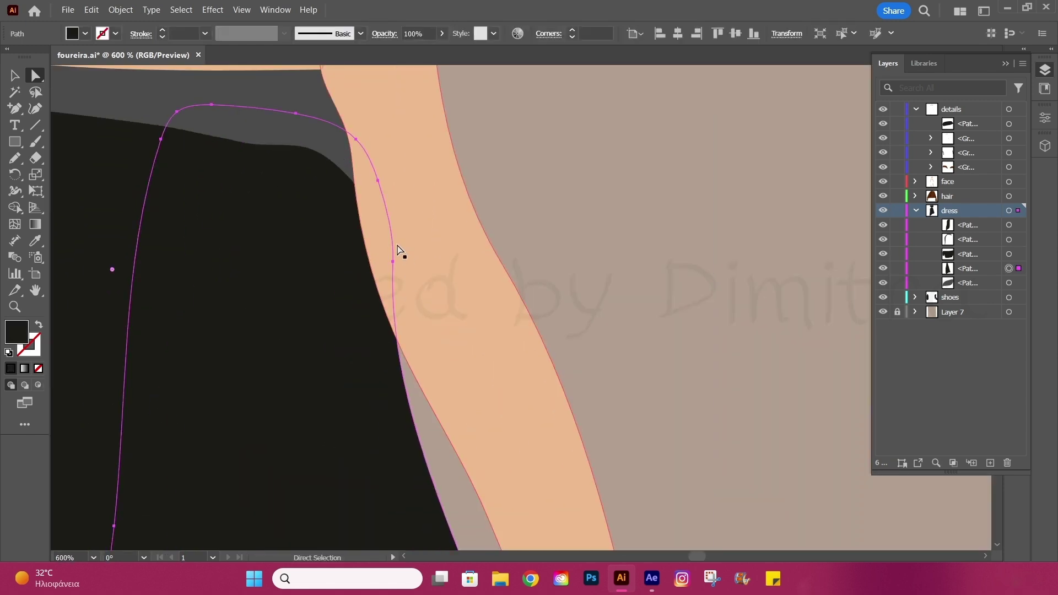
{"action": "left_click", "coordinate": [395, 263]}
{"action": "scroll", "coordinate": [378, 312], "scroll_direction": "up", "scroll_amount": 3}
{"action": "left_click", "coordinate": [346, 254]}
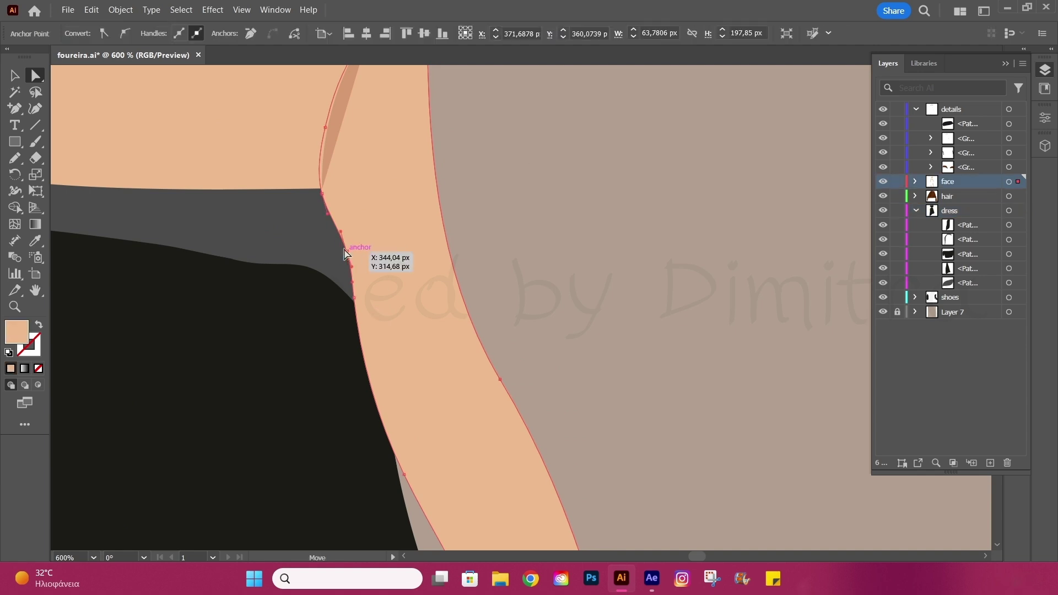
{"action": "left_click_drag", "start_coordinate": [346, 254], "coordinate": [353, 286]}
{"action": "scroll", "coordinate": [550, 259], "scroll_direction": "down", "scroll_amount": 2, "text": "alt"}
{"action": "scroll", "coordinate": [533, 362], "scroll_direction": "up", "scroll_amount": 2, "text": "alt"}
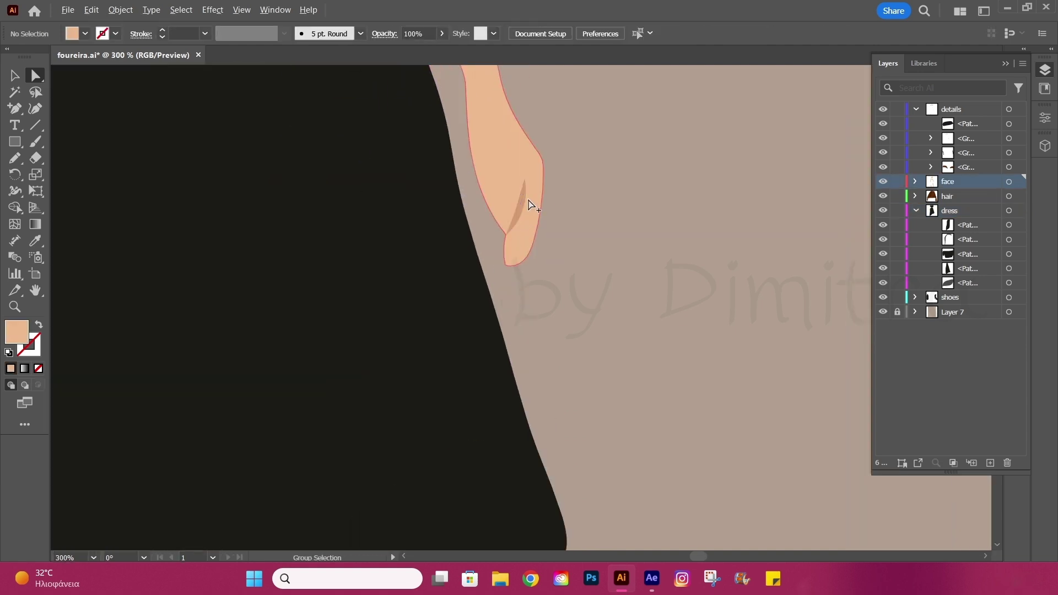
Step: Move an anchor of the hand's detail line
{"action": "left_click", "coordinate": [526, 166]}
{"action": "left_click_drag", "start_coordinate": [526, 165], "coordinate": [512, 142]}
{"action": "left_click", "coordinate": [529, 296]}
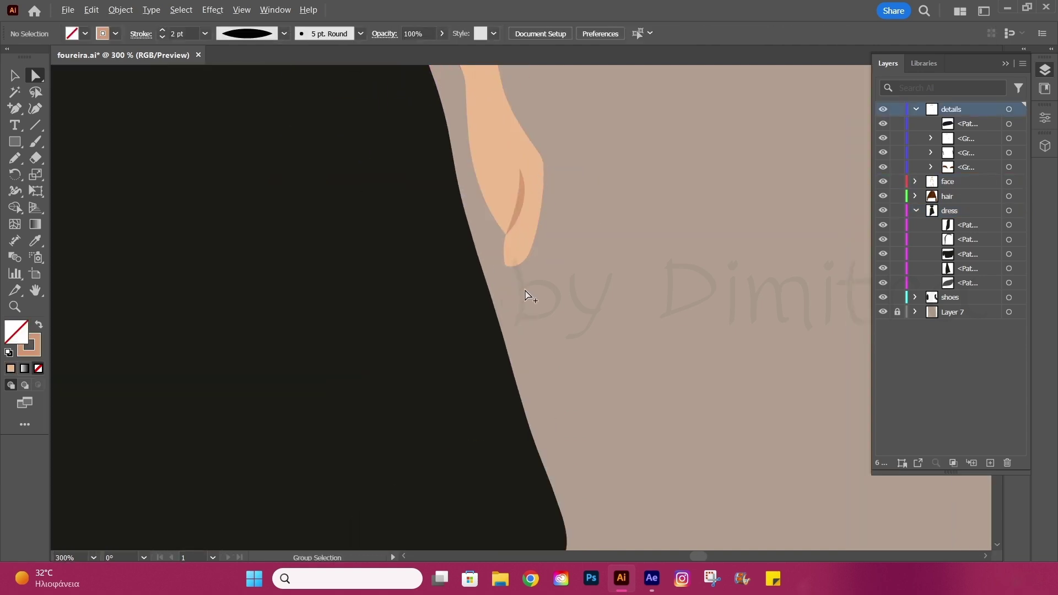
{"action": "scroll", "coordinate": [505, 366], "scroll_direction": "down", "scroll_amount": 4, "text": "alt"}
{"action": "scroll", "coordinate": [538, 339], "scroll_direction": "up", "scroll_amount": 1, "text": "alt"}
{"action": "scroll", "coordinate": [538, 339], "scroll_direction": "up", "scroll_amount": 3, "text": "alt"}
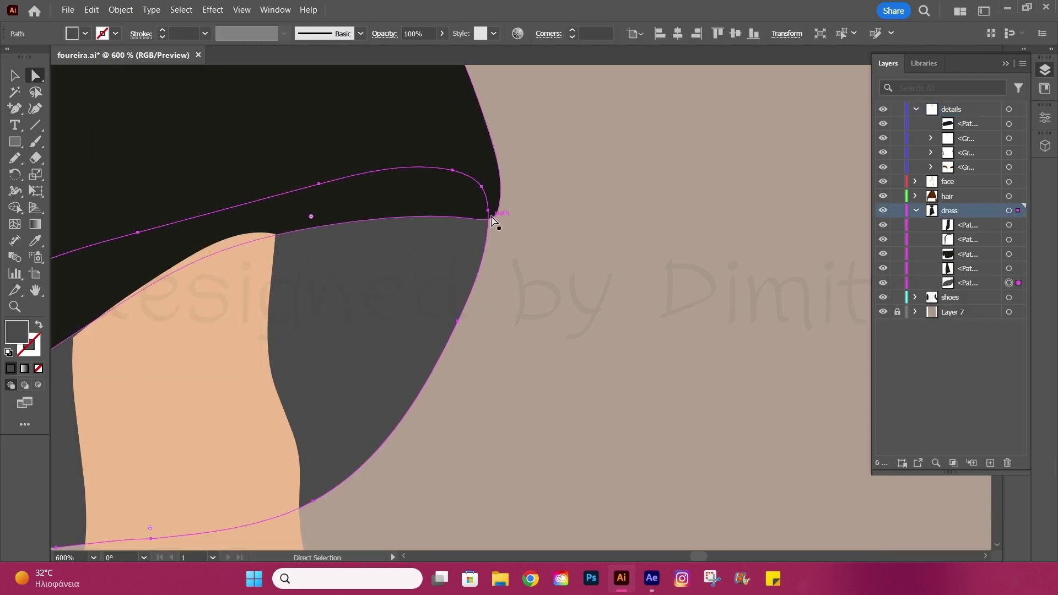
Step: Reshape the skirt hem corners and bring the leg's top anchor to the hem
{"action": "left_click_drag", "start_coordinate": [496, 219], "coordinate": [498, 200]}
{"action": "left_click", "coordinate": [550, 252]}
{"action": "scroll", "coordinate": [270, 365], "scroll_direction": "up", "scroll_amount": 1, "text": "alt"}
{"action": "left_click", "coordinate": [300, 349]}
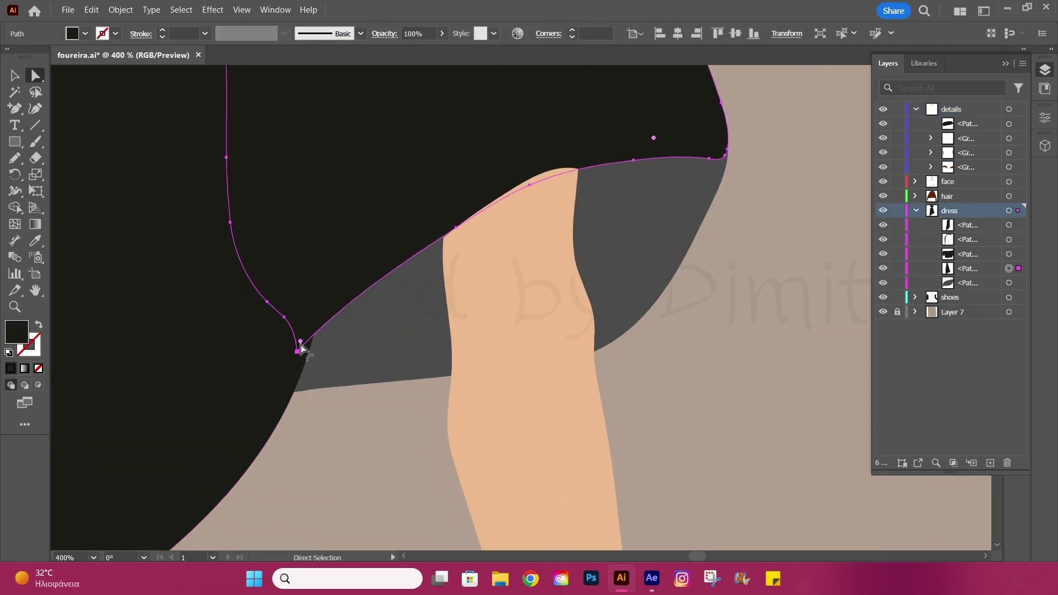
{"action": "left_click_drag", "start_coordinate": [298, 352], "coordinate": [313, 333]}
{"action": "left_click", "coordinate": [449, 236]}
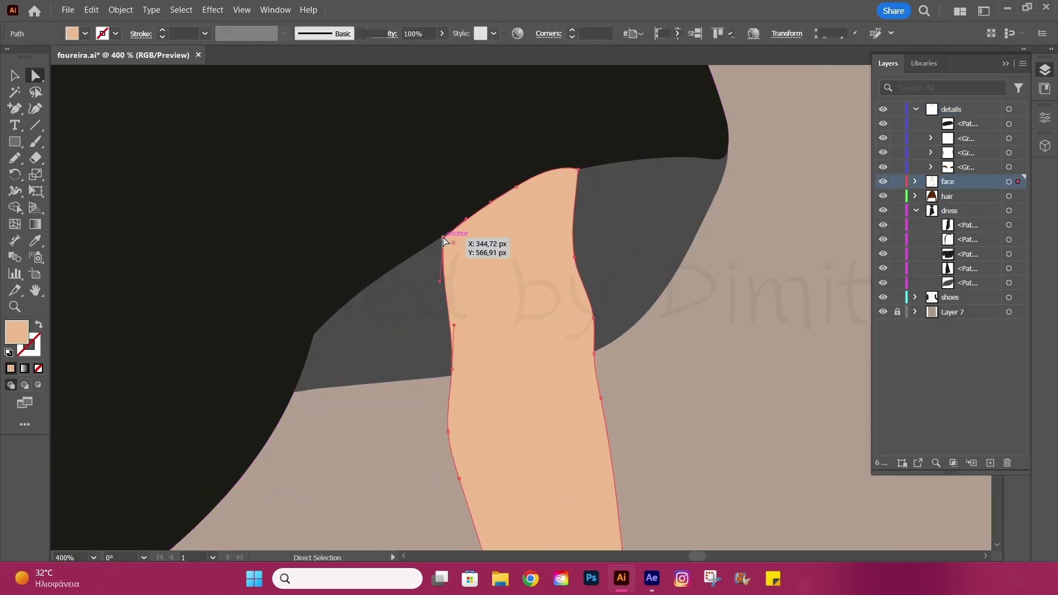
{"action": "left_click_drag", "start_coordinate": [580, 167], "coordinate": [580, 167]}
{"action": "scroll", "coordinate": [688, 330], "scroll_direction": "down", "scroll_amount": 4, "text": "alt"}
Step: Reposition the leg's top-left corner and round its left edge at the hem, then deselect
{"action": "scroll", "coordinate": [511, 355], "scroll_direction": "up", "scroll_amount": 3, "text": "alt"}
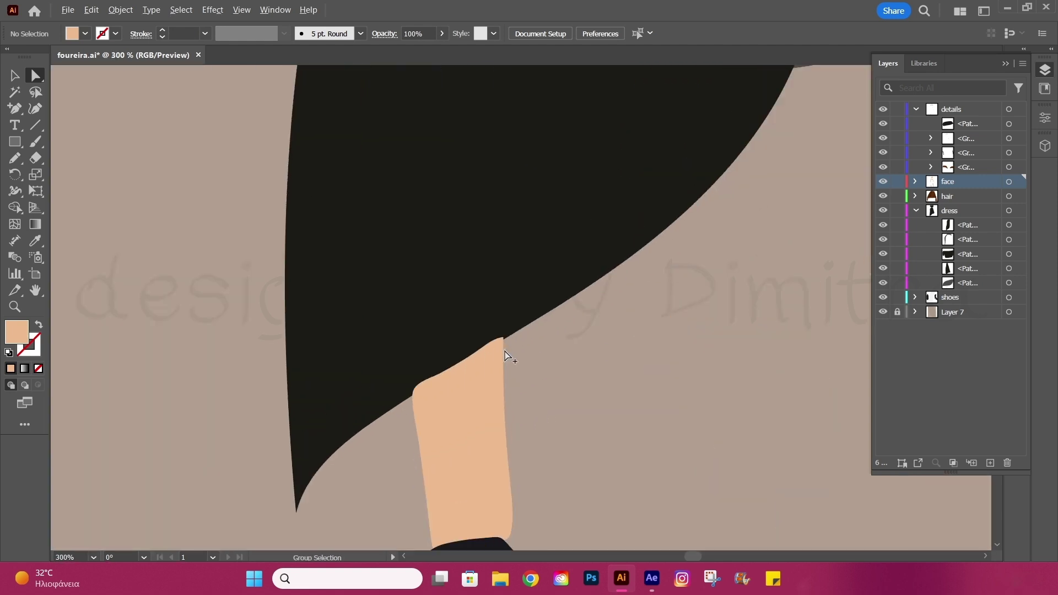
{"action": "scroll", "coordinate": [504, 331], "scroll_direction": "up", "scroll_amount": 2, "text": "alt"}
{"action": "left_click_drag", "start_coordinate": [504, 328], "coordinate": [504, 329]}
{"action": "left_click_drag", "start_coordinate": [371, 415], "coordinate": [493, 331]}
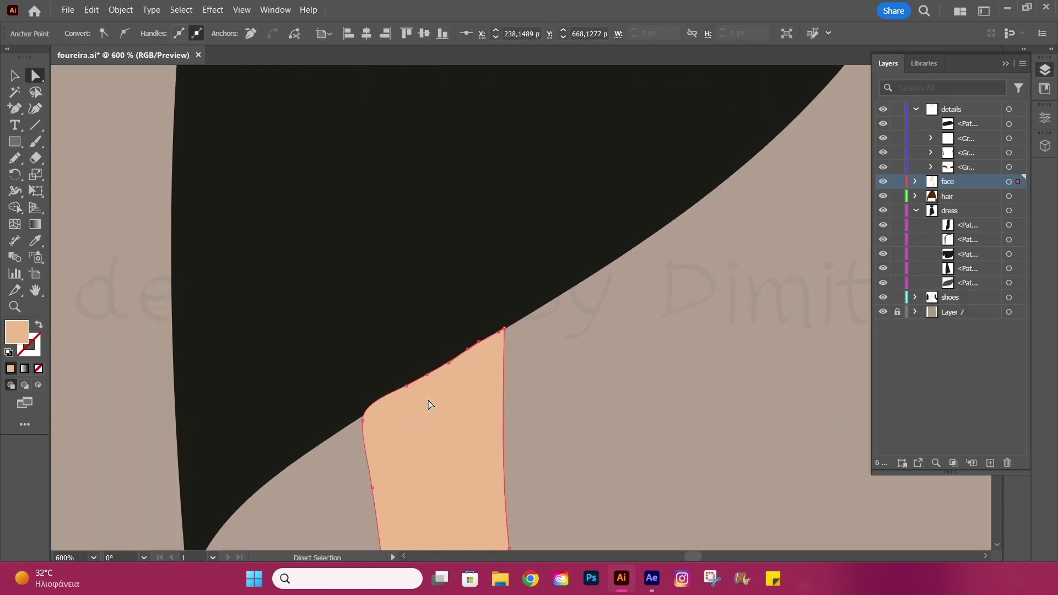
{"action": "left_click", "coordinate": [368, 420]}
{"action": "left_click", "coordinate": [366, 396], "text": "shift"}
{"action": "mouse_move", "coordinate": [365, 396]}
{"action": "left_mouse_down"}
{"action": "mouse_move", "coordinate": [362, 415]}
{"action": "mouse_move", "coordinate": [378, 414]}
{"action": "left_mouse_up"}
{"action": "left_click", "coordinate": [407, 387]}
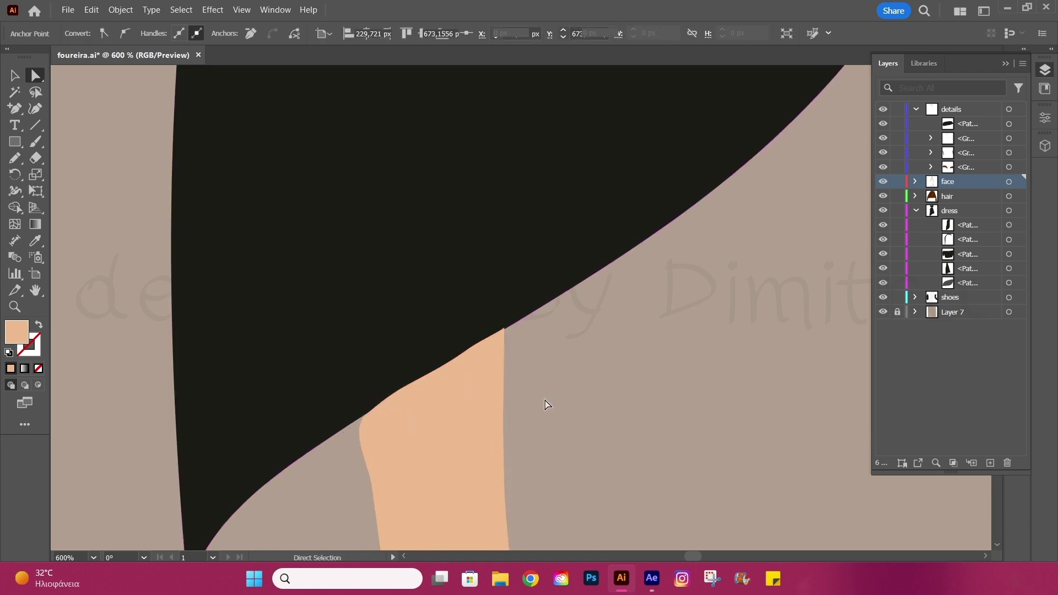
{"action": "left_click_drag", "start_coordinate": [504, 329], "coordinate": [516, 348]}
{"action": "key", "text": "ctrl+shift+a"}
Step: Straighten the leg's top edge along the skirt hem diagonal and deselect
{"action": "scroll", "coordinate": [480, 409], "scroll_direction": "up", "scroll_amount": 2}
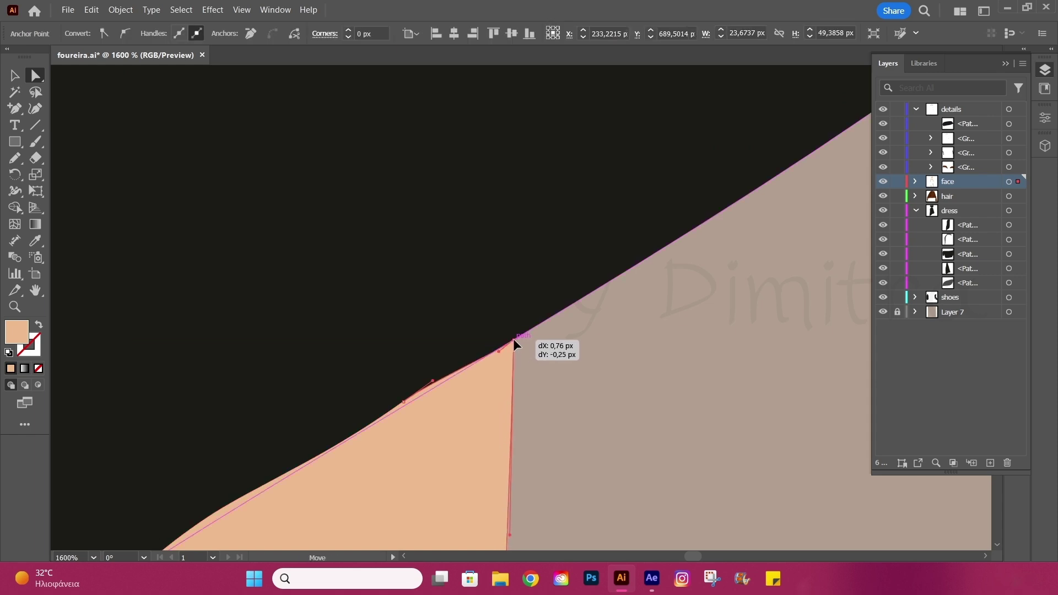
{"action": "scroll", "coordinate": [529, 393], "scroll_direction": "up", "scroll_amount": 1}
{"action": "left_click", "coordinate": [318, 483]}
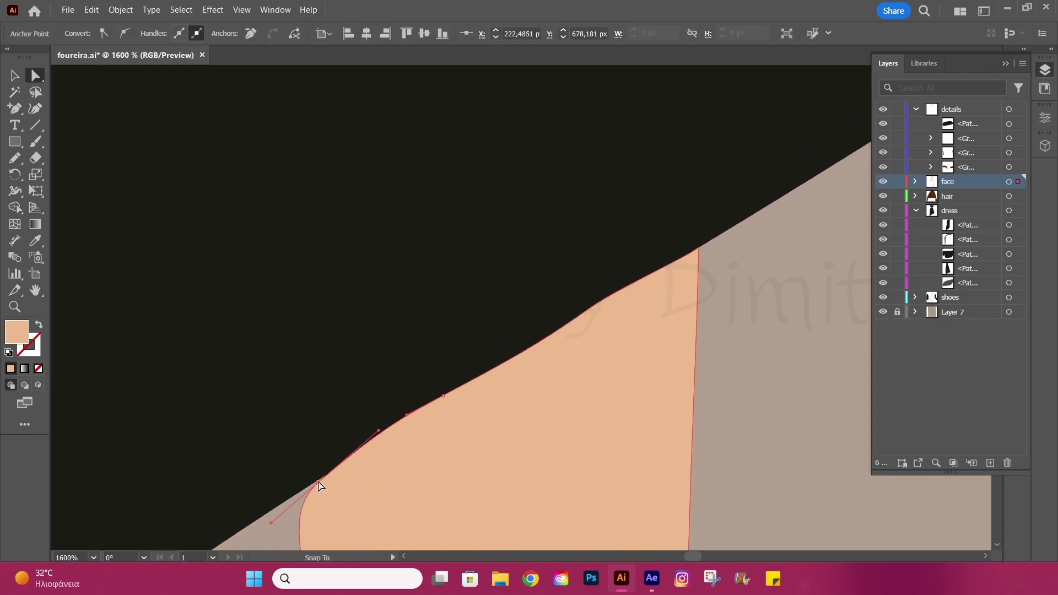
{"action": "left_click_drag", "start_coordinate": [378, 428], "coordinate": [388, 431]}
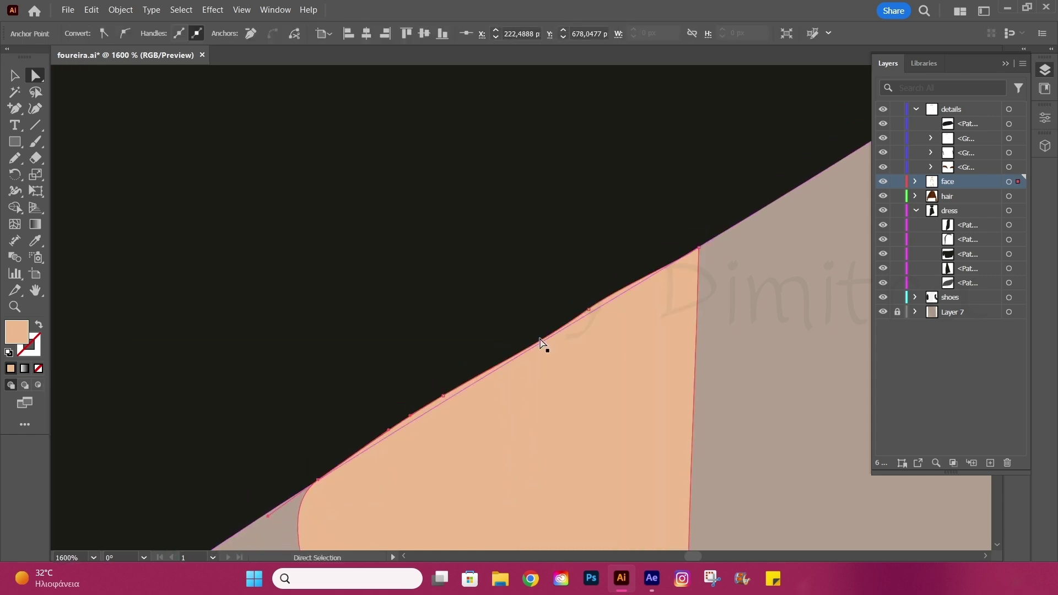
{"action": "key", "text": "ctrl+shift+a"}
{"action": "scroll", "coordinate": [327, 444], "scroll_direction": "down", "scroll_amount": 3}
{"action": "scroll", "coordinate": [386, 430], "scroll_direction": "down", "scroll_amount": 5}
{"action": "scroll", "coordinate": [442, 416], "scroll_direction": "down", "scroll_amount": 3}
Step: With Direct Selection, adjust the right leg's anchor near the ankle strap
{"action": "scroll", "coordinate": [338, 319], "scroll_direction": "up", "scroll_amount": 2}
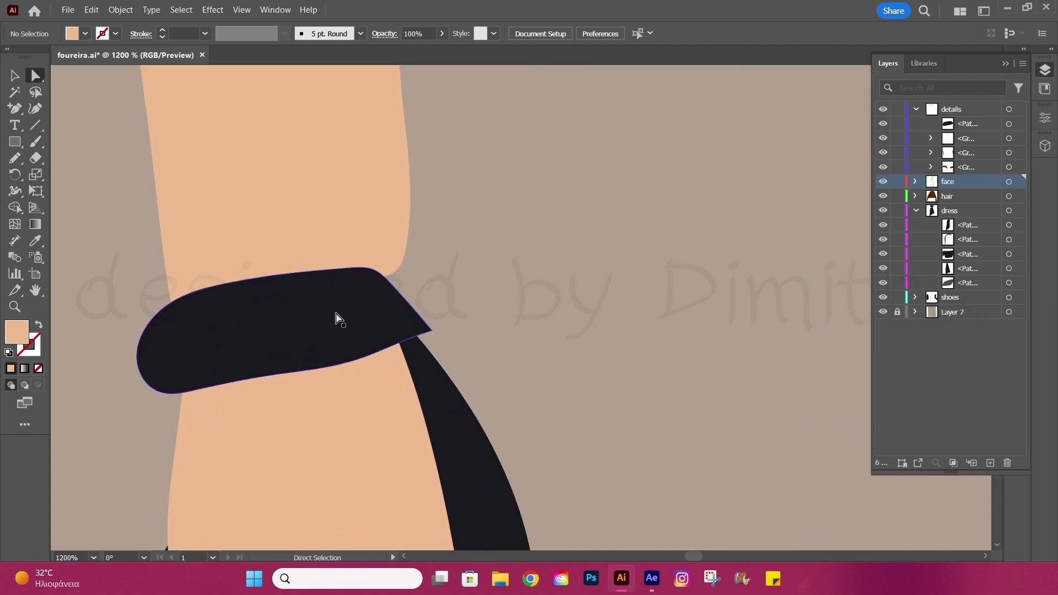
{"action": "scroll", "coordinate": [337, 318], "scroll_direction": "left", "scroll_amount": 3}
{"action": "mouse_move", "coordinate": [478, 287]}
{"action": "left_mouse_down"}
{"action": "mouse_move", "coordinate": [481, 331]}
{"action": "mouse_move", "coordinate": [505, 347]}
{"action": "mouse_move", "coordinate": [495, 298]}
{"action": "left_mouse_up"}
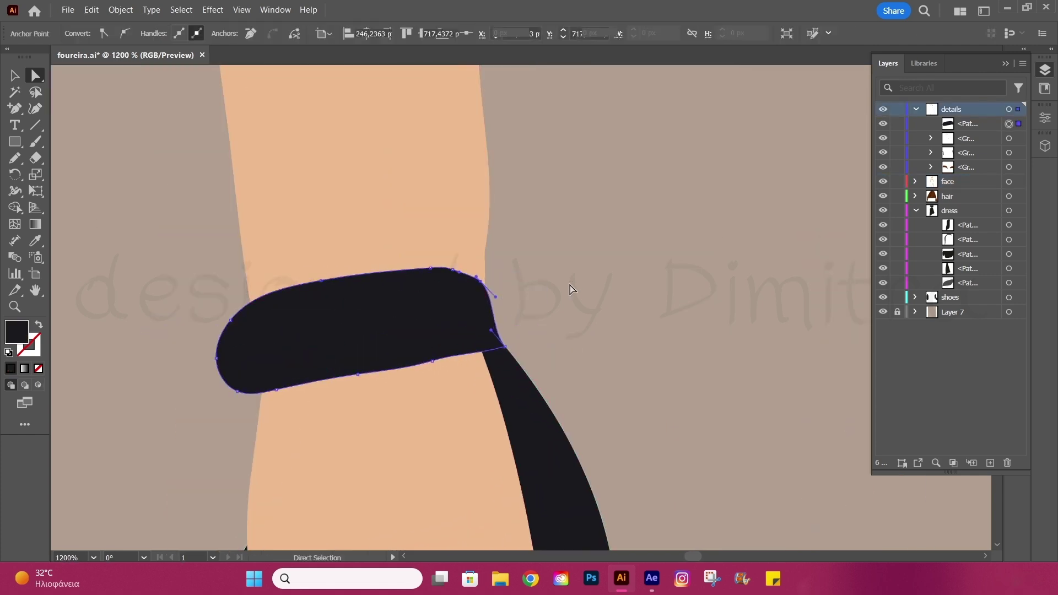
{"action": "key", "text": "ctrl+shift+a"}
{"action": "scroll", "coordinate": [418, 407], "scroll_direction": "down", "scroll_amount": 3}
{"action": "scroll", "coordinate": [251, 397], "scroll_direction": "down", "scroll_amount": 5}
{"action": "scroll", "coordinate": [251, 398], "scroll_direction": "down", "scroll_amount": 5}
{"action": "scroll", "coordinate": [499, 248], "scroll_direction": "up", "scroll_amount": 3}
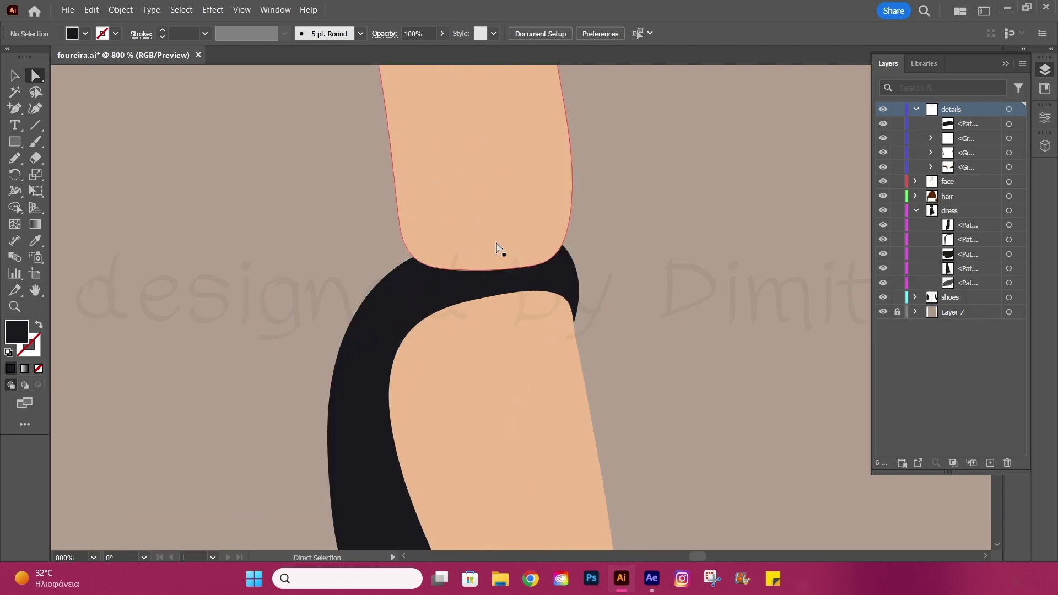
{"action": "left_click", "coordinate": [527, 265]}
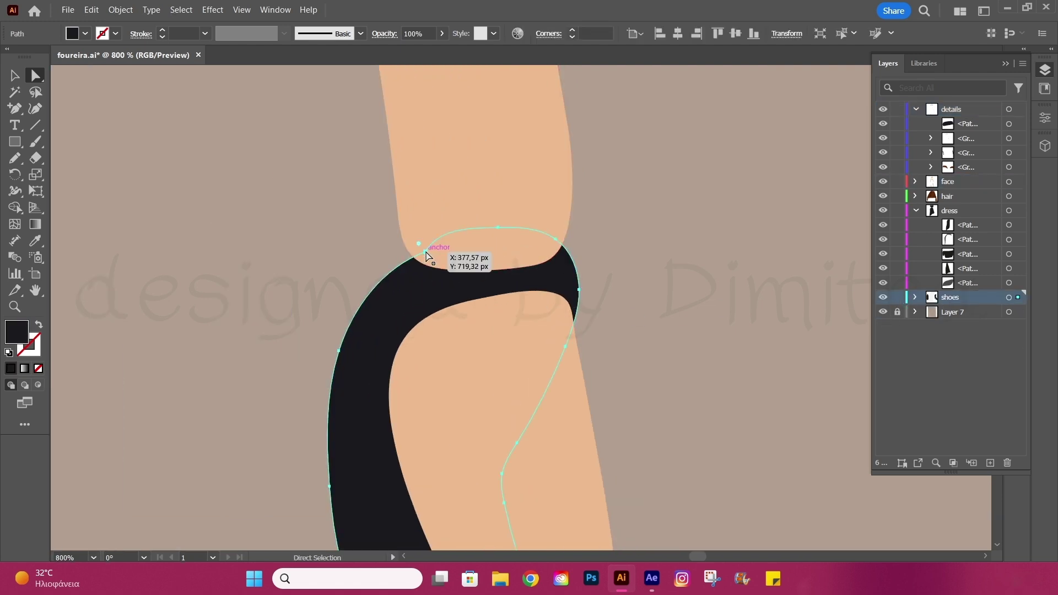
Step: Reshape the right leg by moving an anchor point above the strap
{"action": "left_click", "coordinate": [915, 298]}
{"action": "left_click", "coordinate": [715, 253]}
{"action": "scroll", "coordinate": [711, 259], "scroll_direction": "down", "scroll_amount": 4}
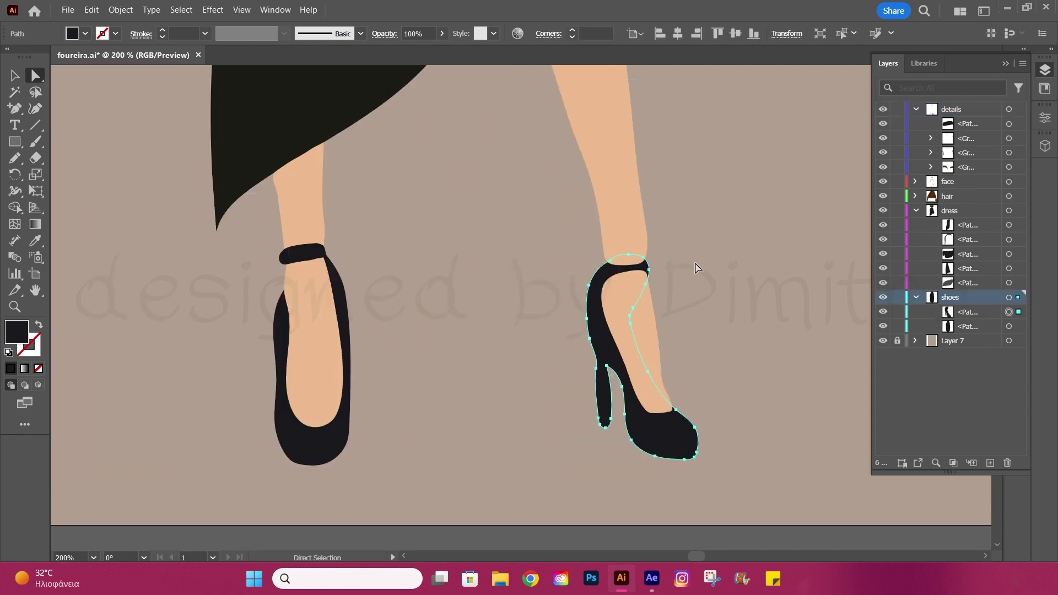
{"action": "scroll", "coordinate": [640, 268], "scroll_direction": "up", "scroll_amount": 3}
{"action": "left_click", "coordinate": [607, 245]}
{"action": "scroll", "coordinate": [539, 277], "scroll_direction": "up", "scroll_amount": 2}
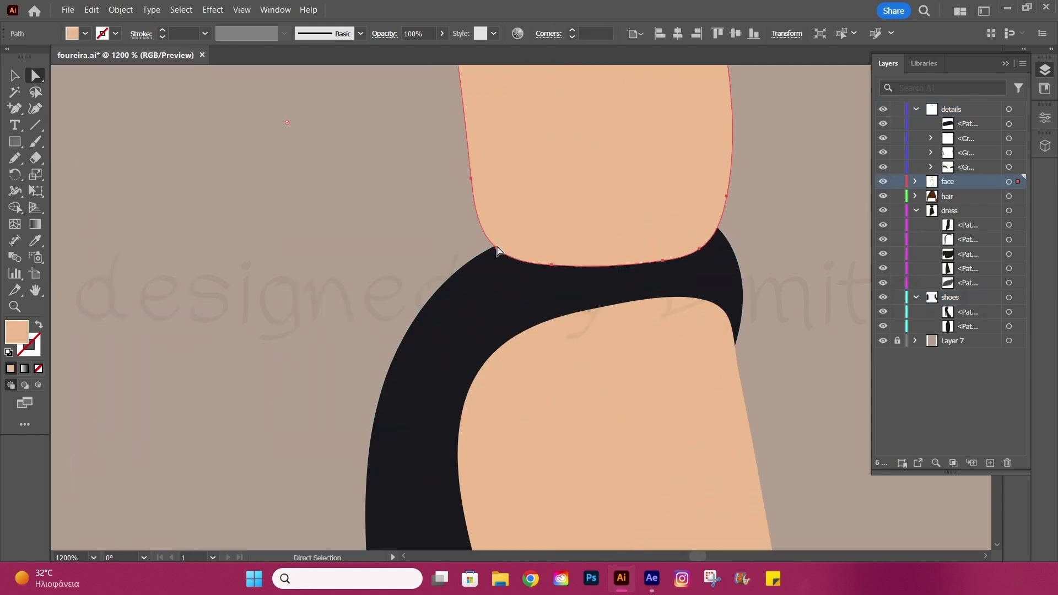
{"action": "left_click_drag", "start_coordinate": [495, 253], "coordinate": [524, 226]}
{"action": "scroll", "coordinate": [496, 248], "scroll_direction": "down", "scroll_amount": 6}
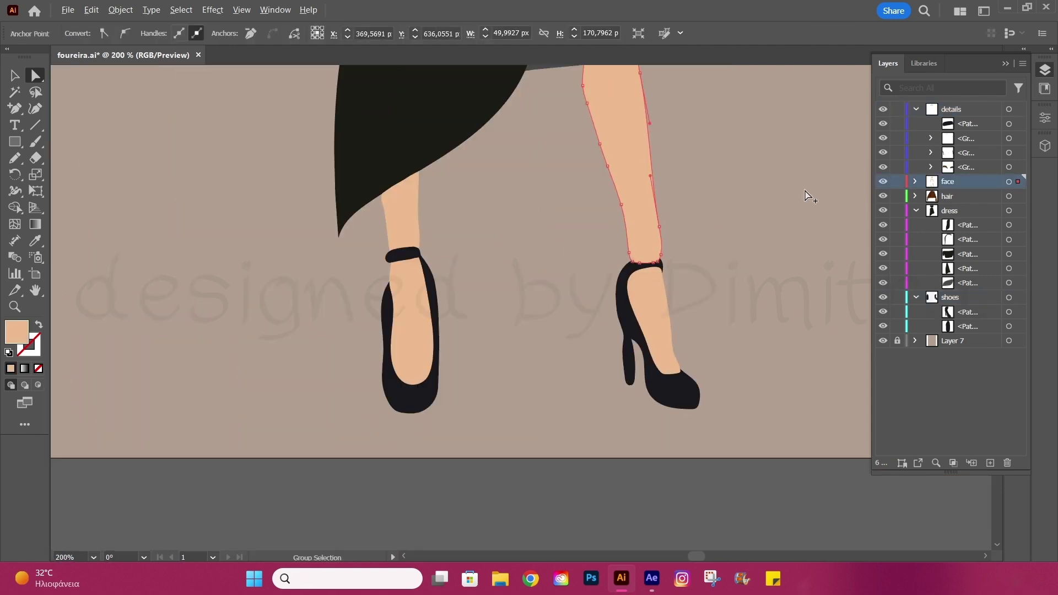
Step: Move the right leg path into the shoes layer in the Layers panel
{"action": "left_click", "coordinate": [915, 182]}
{"action": "left_click_drag", "start_coordinate": [961, 225], "coordinate": [962, 434]}
{"action": "left_click", "coordinate": [806, 326]}
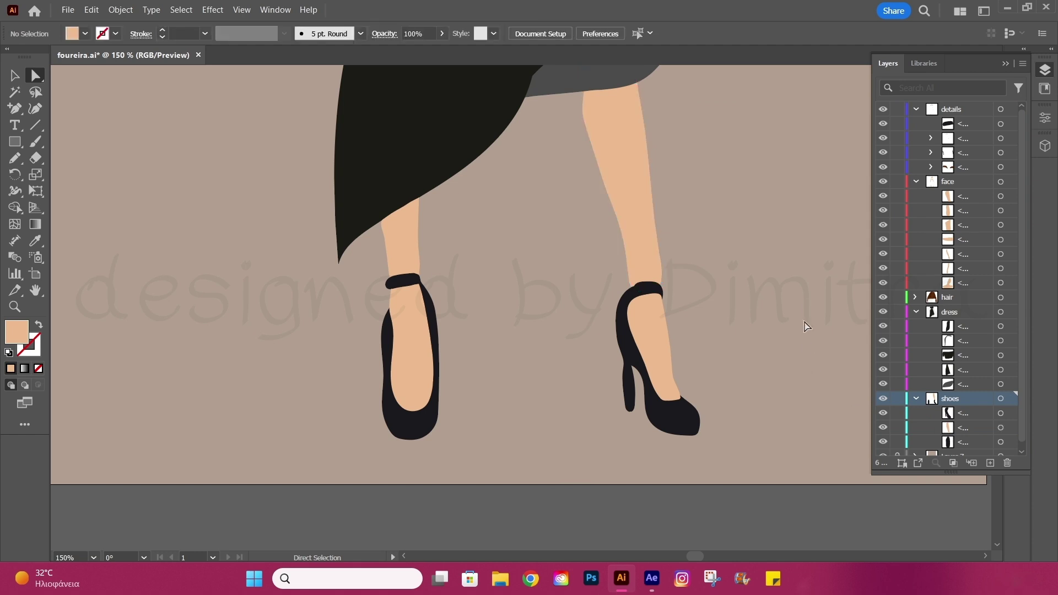
{"action": "scroll", "coordinate": [630, 287], "scroll_direction": "up", "scroll_amount": 6}
Step: Nudge the right shoe's ankle strap edge so it meets the leg
{"action": "left_click", "coordinate": [576, 328]}
{"action": "left_click_drag", "start_coordinate": [576, 329], "coordinate": [575, 329]}
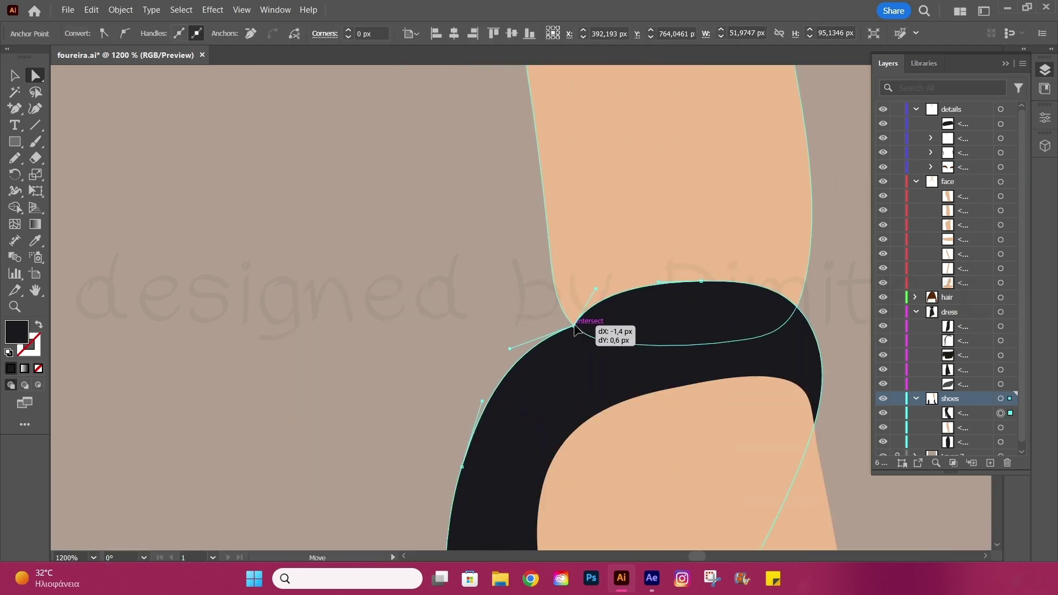
{"action": "scroll", "coordinate": [697, 284], "scroll_direction": "down", "scroll_amount": 5}
{"action": "scroll", "coordinate": [815, 300], "scroll_direction": "down", "scroll_amount": 5}
{"action": "left_click", "coordinate": [826, 286]}
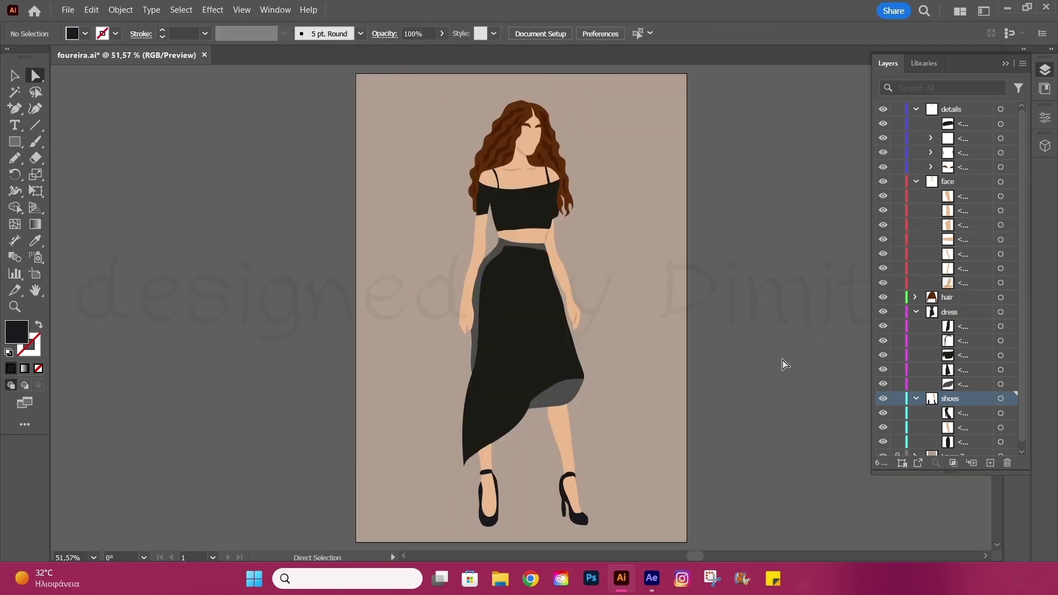
Step: Collapse the Layers panel and inspect the grey skirt underlayer and skirt paths
{"action": "left_click_drag", "start_coordinate": [923, 471], "coordinate": [923, 362]}
{"action": "left_click", "coordinate": [916, 181]}
{"action": "left_click", "coordinate": [916, 109]}
{"action": "left_click", "coordinate": [916, 152]}
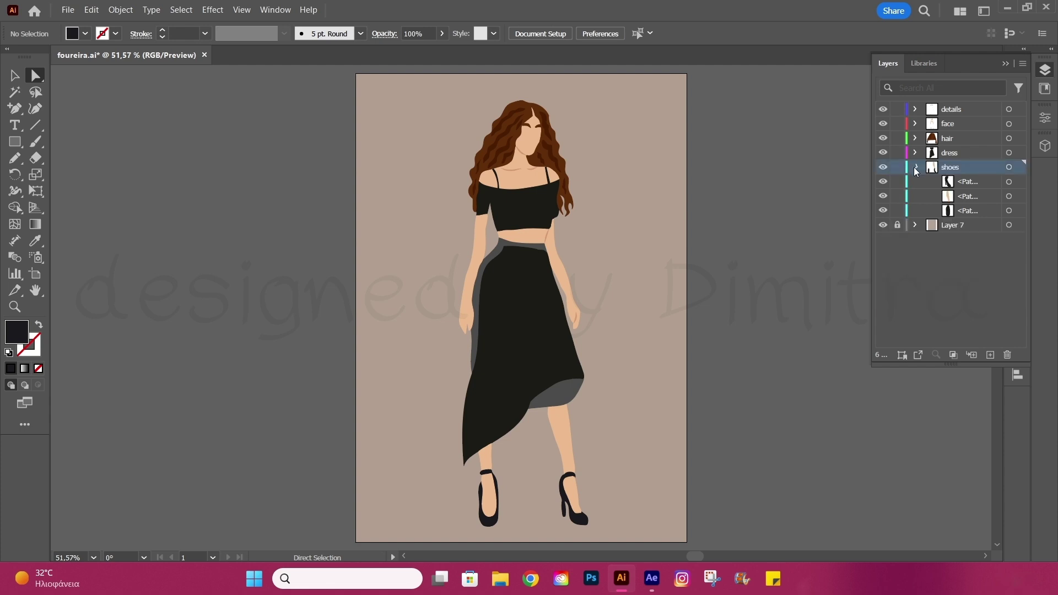
{"action": "scroll", "coordinate": [572, 406], "scroll_direction": "up", "scroll_amount": 3}
{"action": "scroll", "coordinate": [586, 383], "scroll_direction": "up", "scroll_amount": 1}
{"action": "left_click", "coordinate": [586, 382]}
{"action": "scroll", "coordinate": [669, 369], "scroll_direction": "down", "scroll_amount": 3}
{"action": "left_click", "coordinate": [668, 369]}
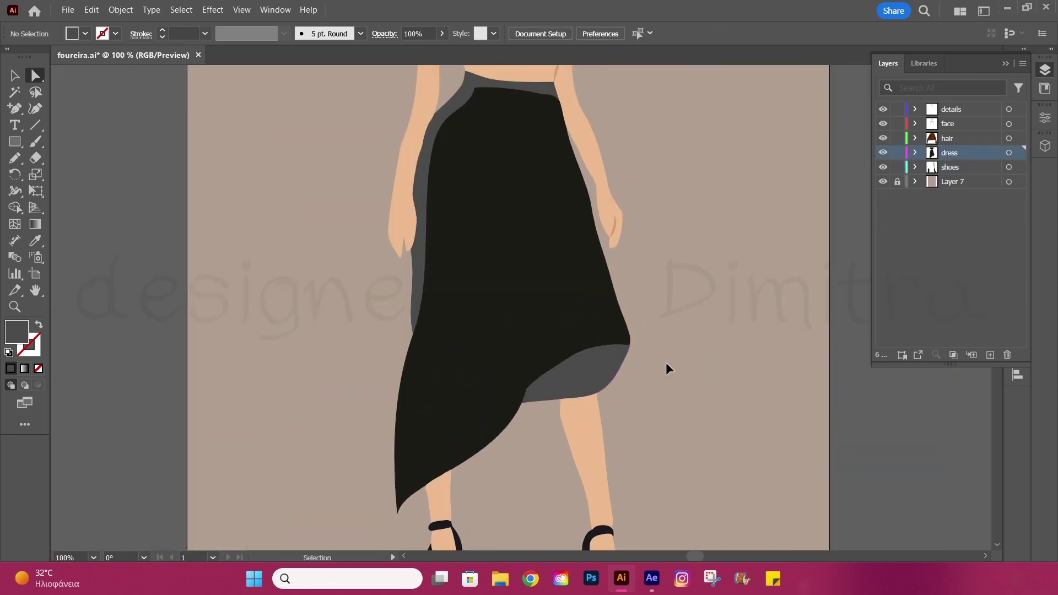
{"action": "scroll", "coordinate": [506, 270], "scroll_direction": "down", "scroll_amount": 1}
{"action": "left_click", "coordinate": [553, 371]}
{"action": "left_click", "coordinate": [65, 191]}
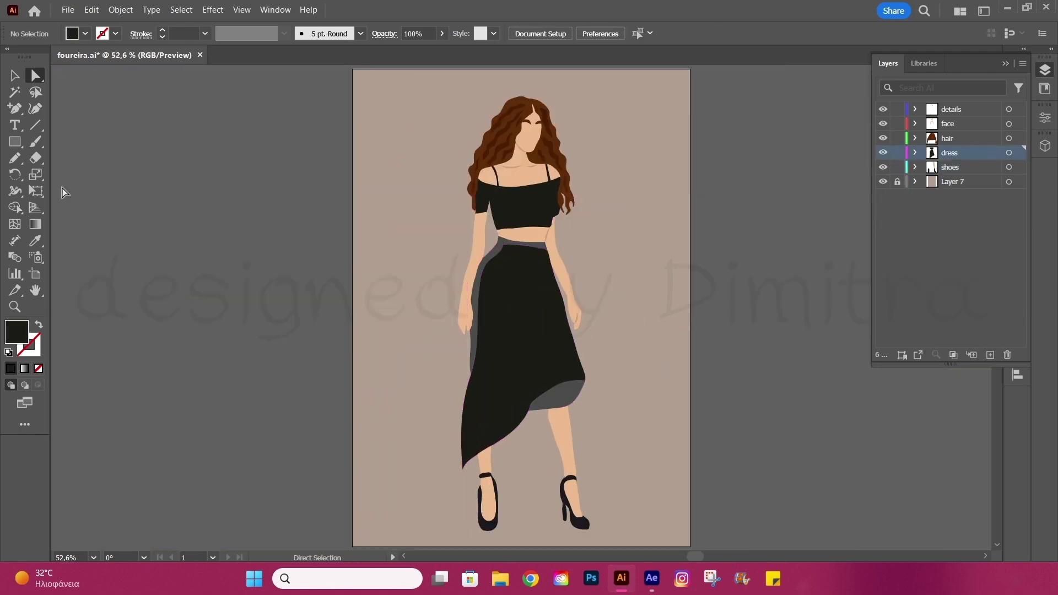
Step: Eyedropper black from the skirt onto the grey skirt shading
{"action": "left_click", "coordinate": [1009, 153]}
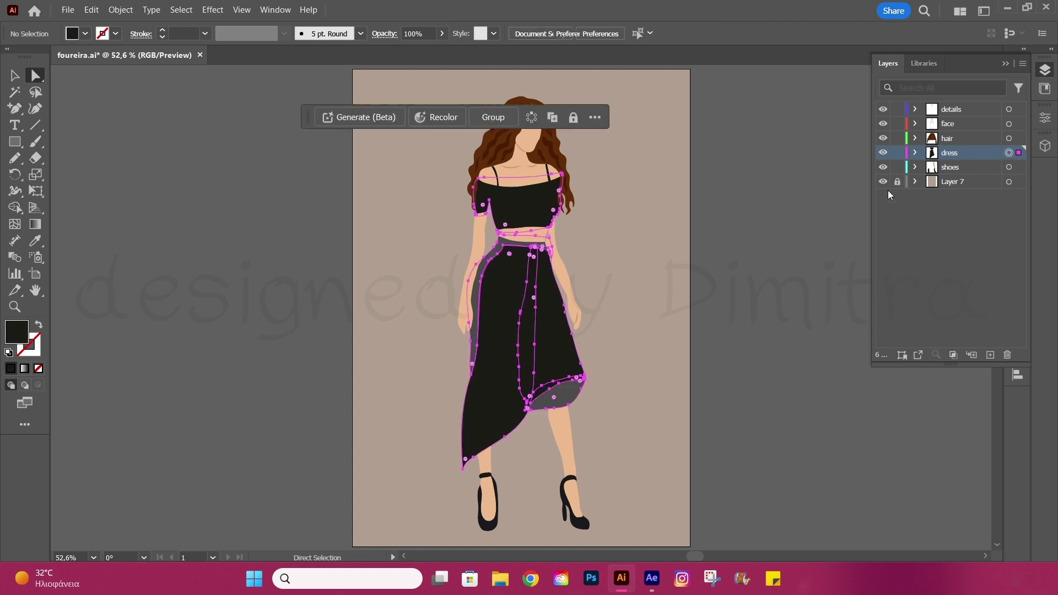
{"action": "left_click", "coordinate": [528, 202]}
{"action": "key", "text": "v"}
{"action": "left_click", "coordinate": [115, 168]}
{"action": "scroll", "coordinate": [322, 470], "scroll_direction": "down", "scroll_amount": 3}
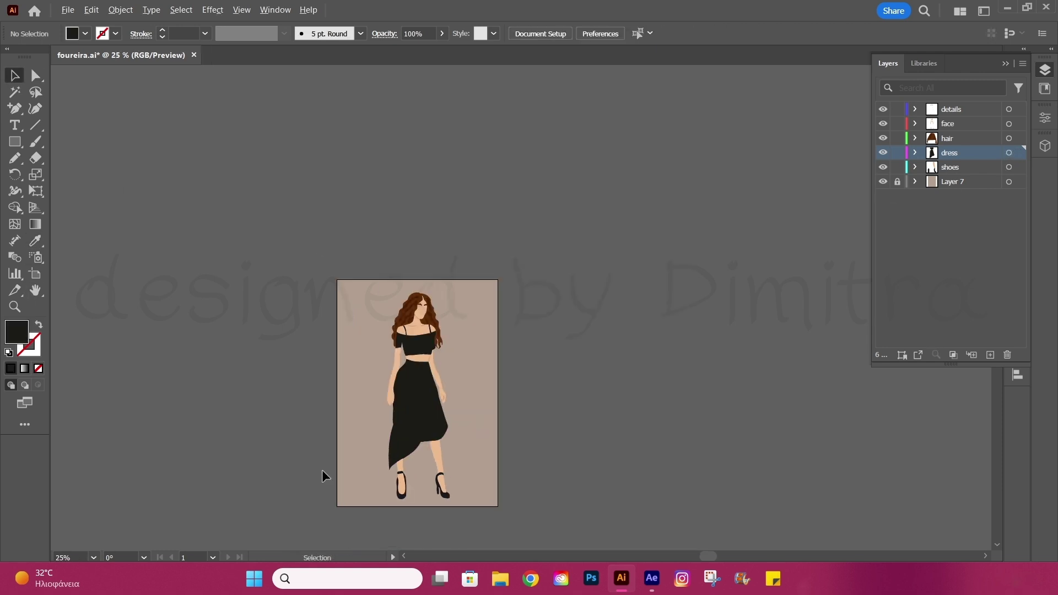
{"action": "scroll", "coordinate": [322, 470], "scroll_direction": "up", "scroll_amount": 1}
{"action": "scroll", "coordinate": [319, 448], "scroll_direction": "up", "scroll_amount": 2}
{"action": "left_click", "coordinate": [533, 324]}
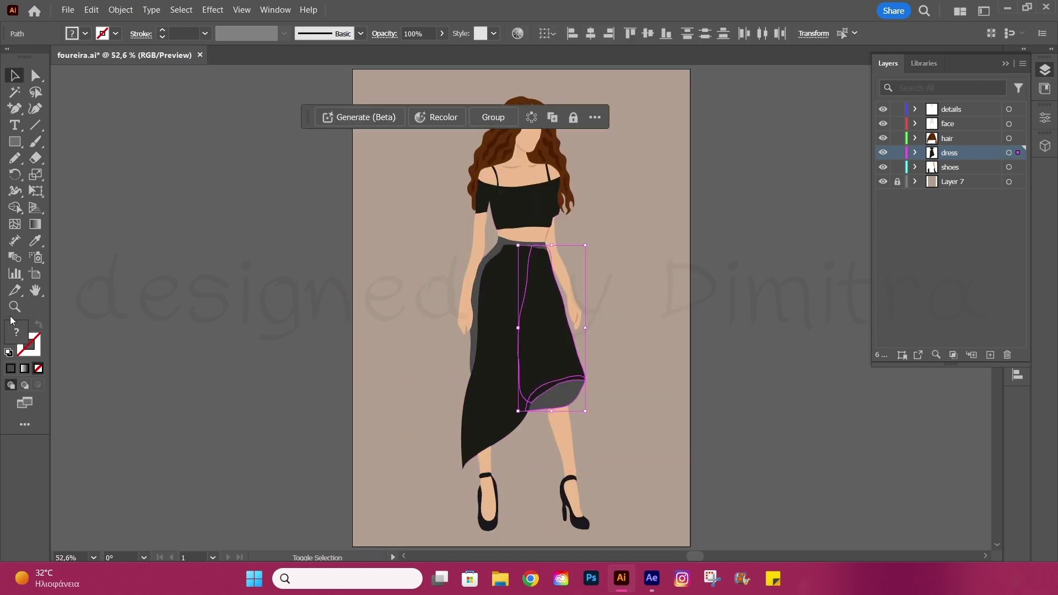
Step: Fill the left skirt shading path with pure black #000000
{"action": "key", "text": "v"}
{"action": "left_click", "coordinate": [479, 308]}
{"action": "key", "text": "i"}
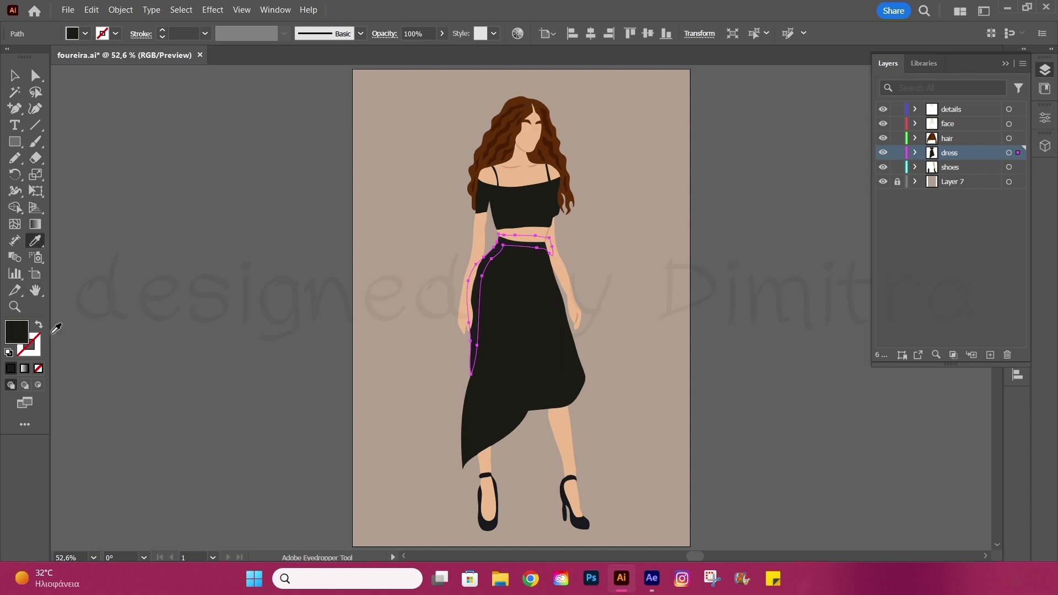
{"action": "double_click", "coordinate": [17, 332]}
{"action": "left_click_drag", "start_coordinate": [740, 406], "coordinate": [719, 423]}
{"action": "left_click", "coordinate": [1043, 254]}
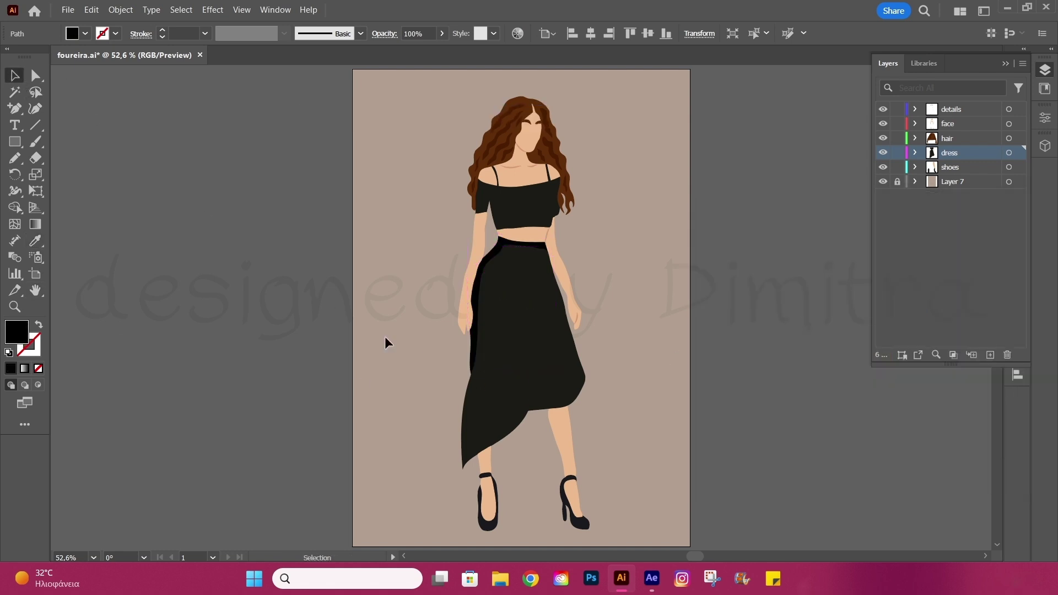
Step: Eyedropper the pure black onto the right skirt shading and lower-right hem paths
{"action": "left_click", "coordinate": [551, 392]}
{"action": "left_click", "coordinate": [35, 242]}
{"action": "left_click", "coordinate": [489, 255]}
{"action": "key", "text": "v"}
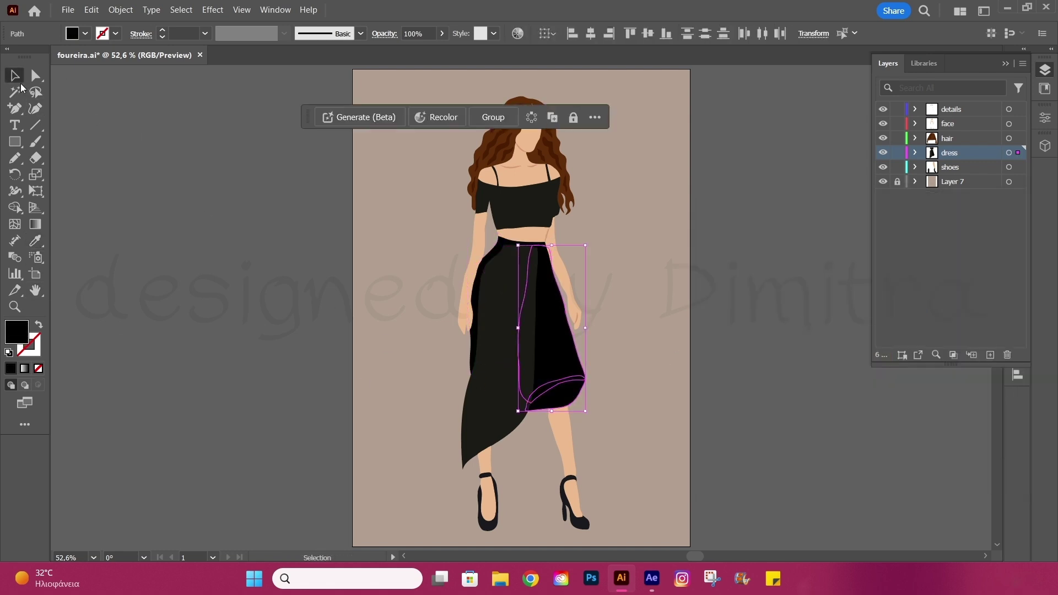
{"action": "left_click", "coordinate": [768, 366]}
{"action": "left_click", "coordinate": [551, 392]}
{"action": "key", "text": "i"}
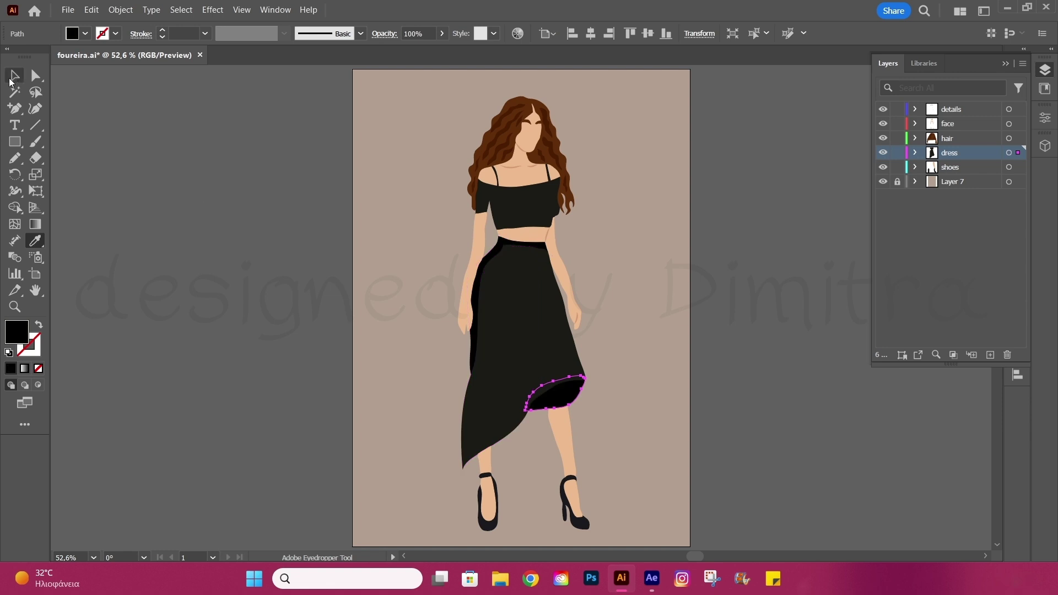
Step: Confirm the fill of the selected skirt paths and set their opacity to 52%
{"action": "left_click", "coordinate": [11, 82]}
{"action": "left_click", "coordinate": [496, 268], "text": "shift"}
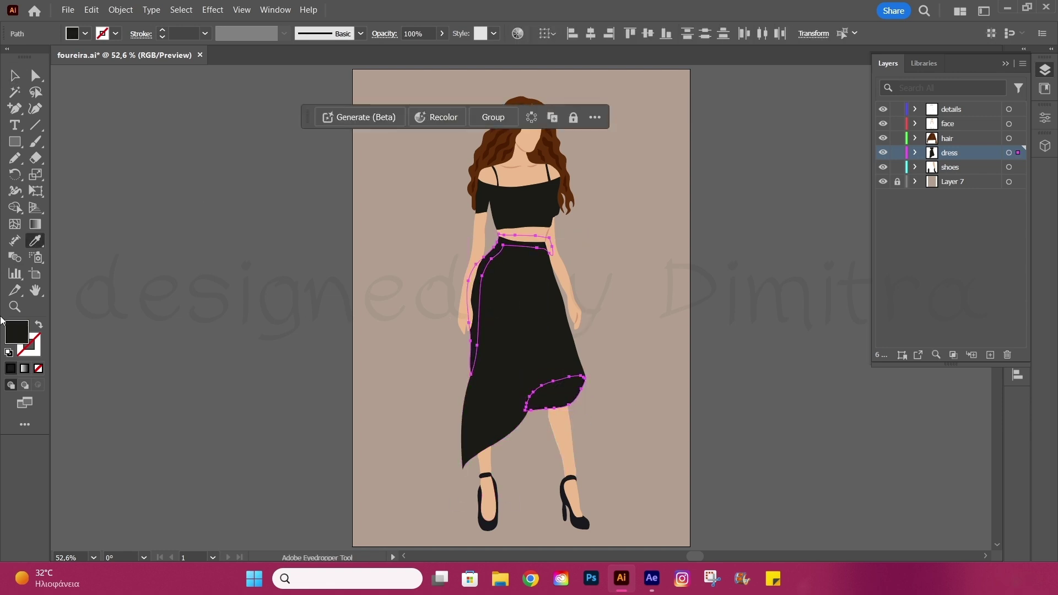
{"action": "double_click", "coordinate": [17, 331]}
{"action": "left_click", "coordinate": [1039, 253]}
{"action": "left_click", "coordinate": [413, 34]}
{"action": "type", "text": "52"}
{"action": "key", "text": "Return"}
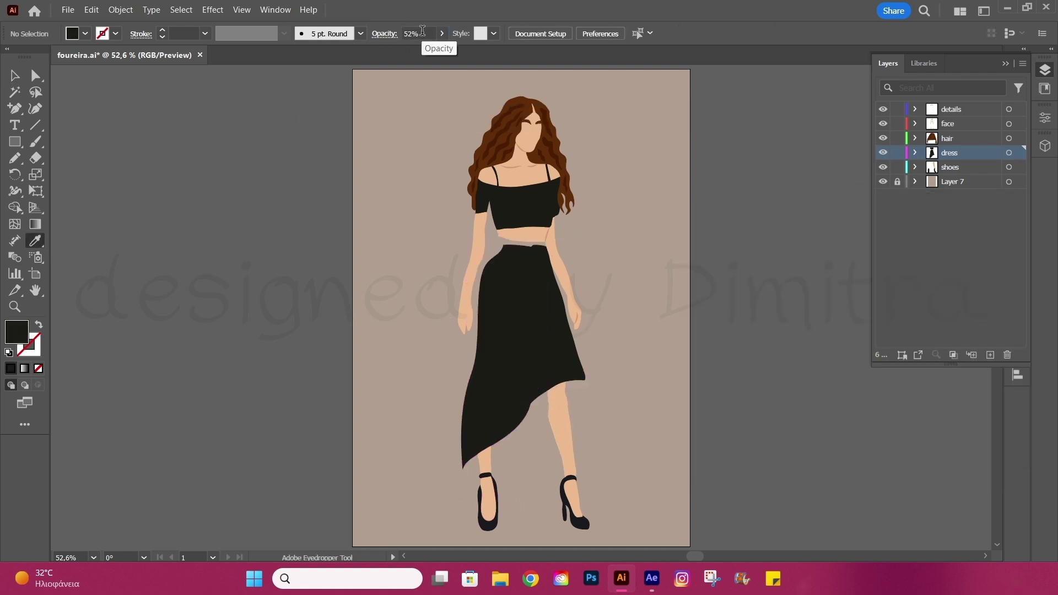
Step: Fill all the dress paths with pure black #000000, then check the crop top and shoes
{"action": "left_click", "coordinate": [15, 75]}
{"action": "left_click", "coordinate": [514, 324]}
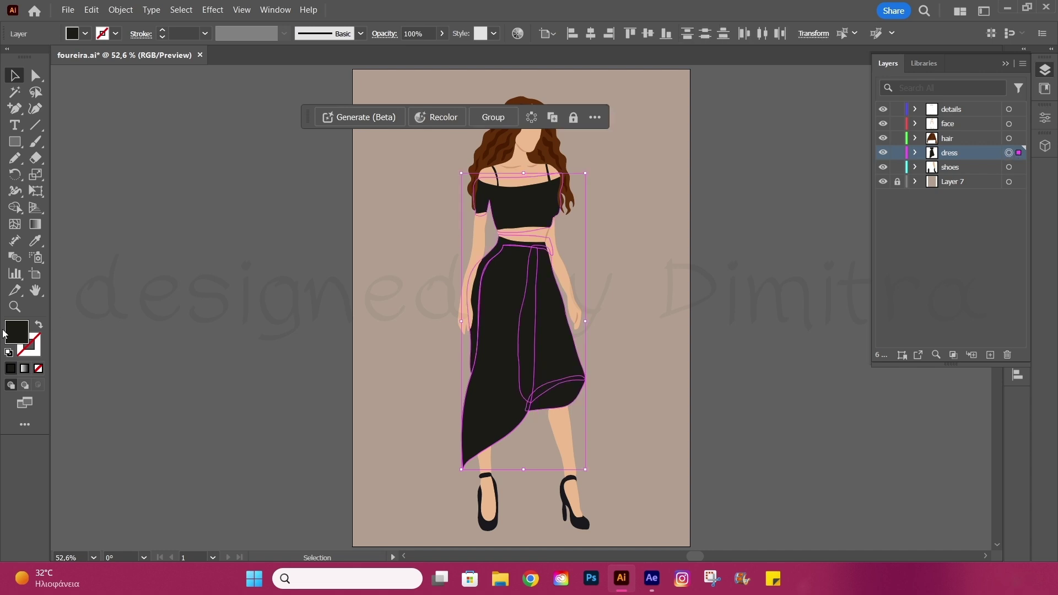
{"action": "double_click", "coordinate": [17, 332]}
{"action": "left_click", "coordinate": [1026, 255]}
{"action": "left_click", "coordinate": [554, 183], "text": "shift"}
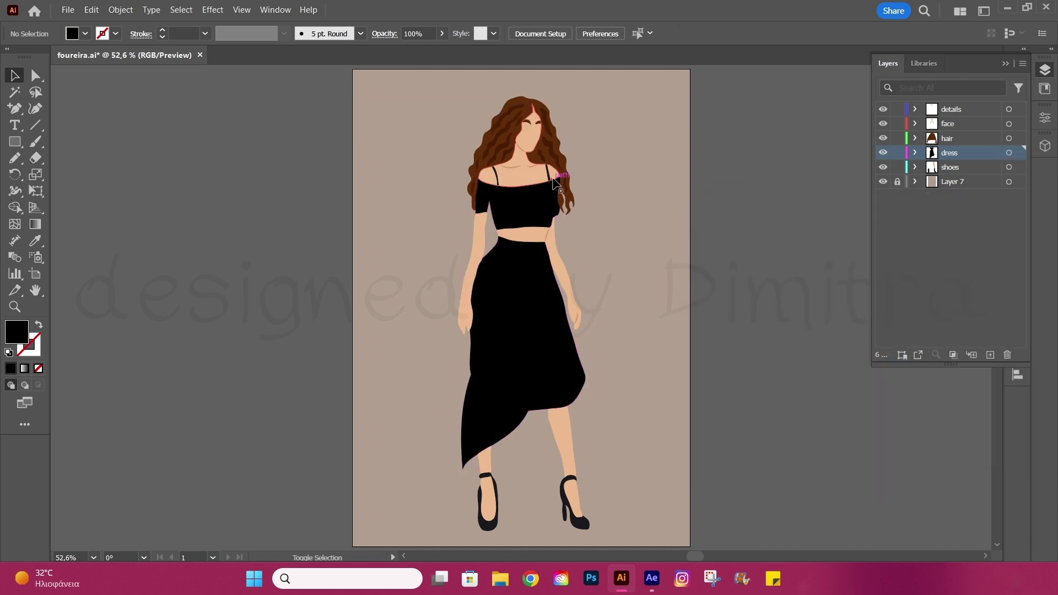
{"action": "left_click", "coordinate": [470, 196], "text": "shift"}
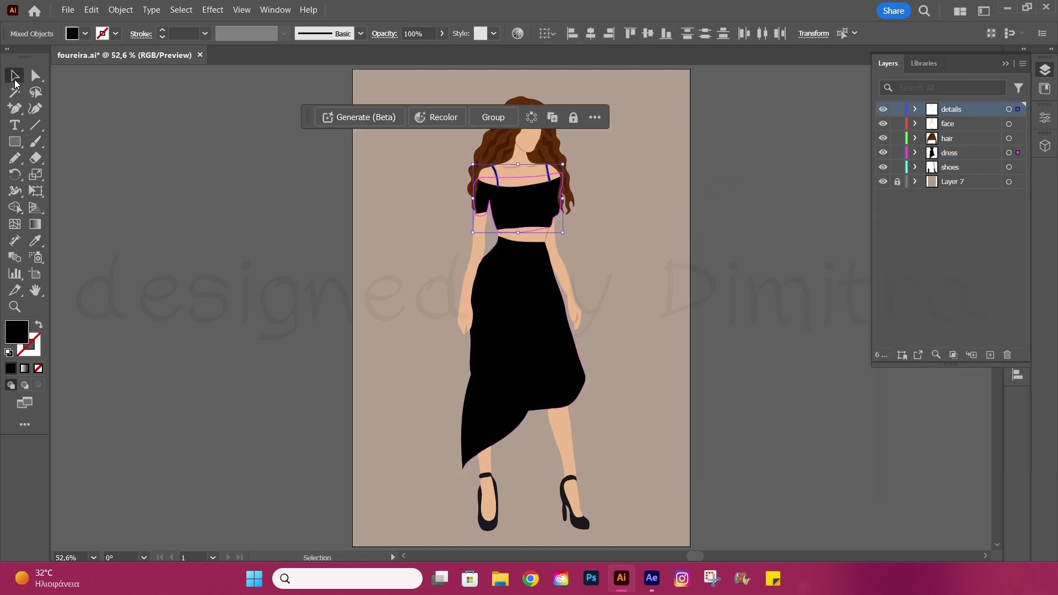
{"action": "left_click", "coordinate": [193, 206]}
{"action": "left_click", "coordinate": [487, 502]}
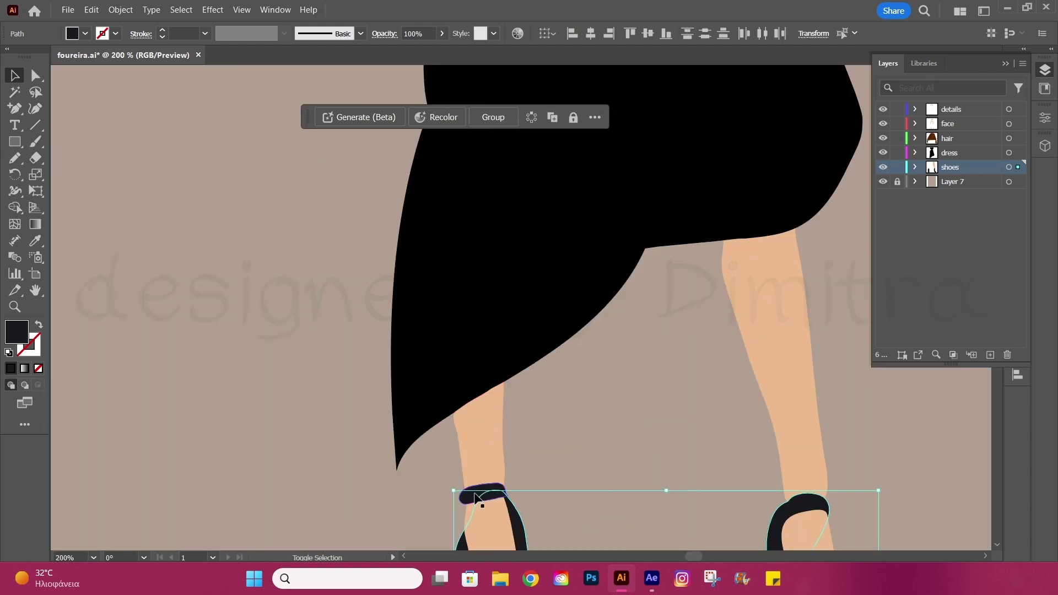
{"action": "left_click", "coordinate": [61, 232]}
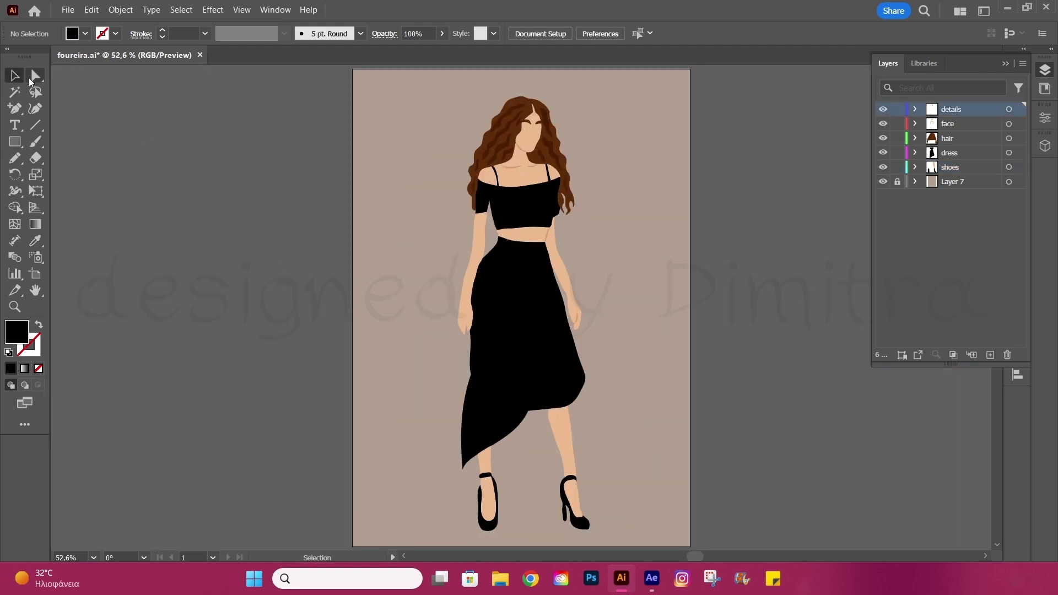
Step: Turn the dress paths into black outlines by swapping fill and stroke (Shift+X)
{"action": "key", "text": "ctrl+plus"}
{"action": "key", "text": "ctrl+plus"}
{"action": "key", "text": "a"}
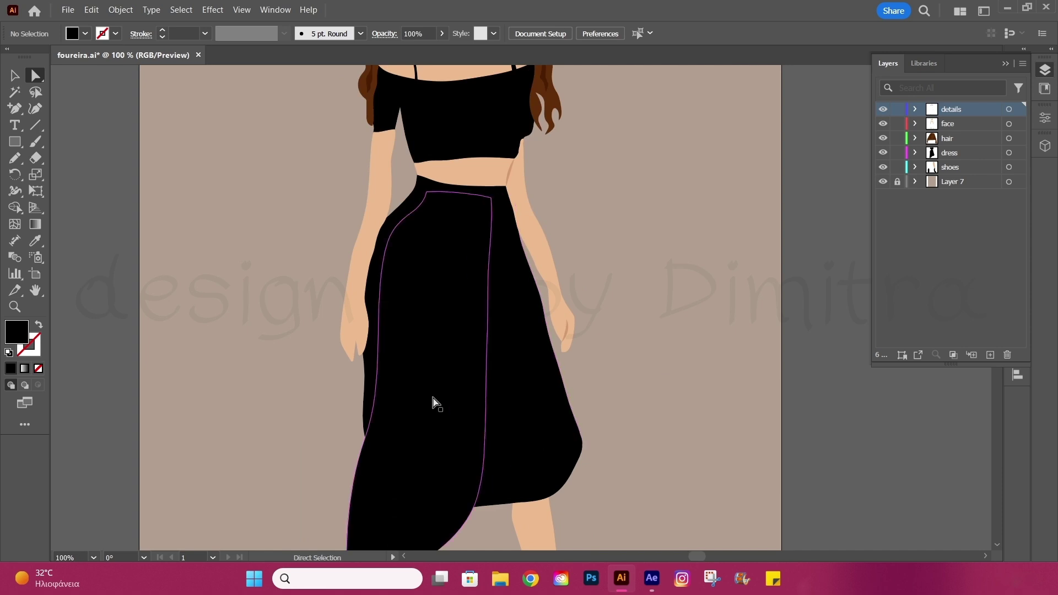
{"action": "left_click", "coordinate": [435, 402]}
{"action": "left_click", "coordinate": [1009, 153]}
{"action": "key", "text": "shift+x"}
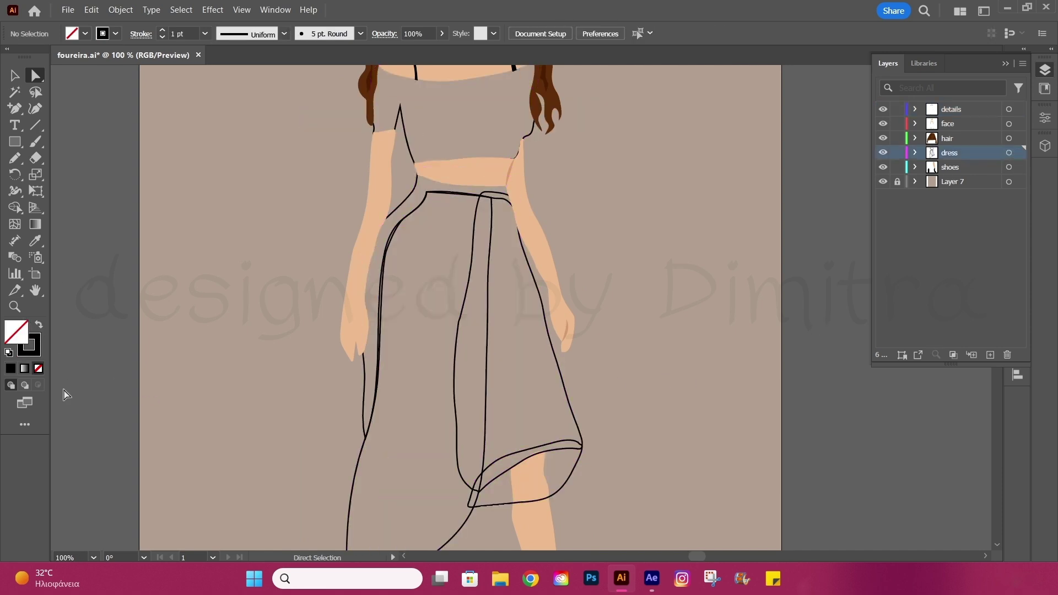
{"action": "key", "text": "ctrl+shift+a"}
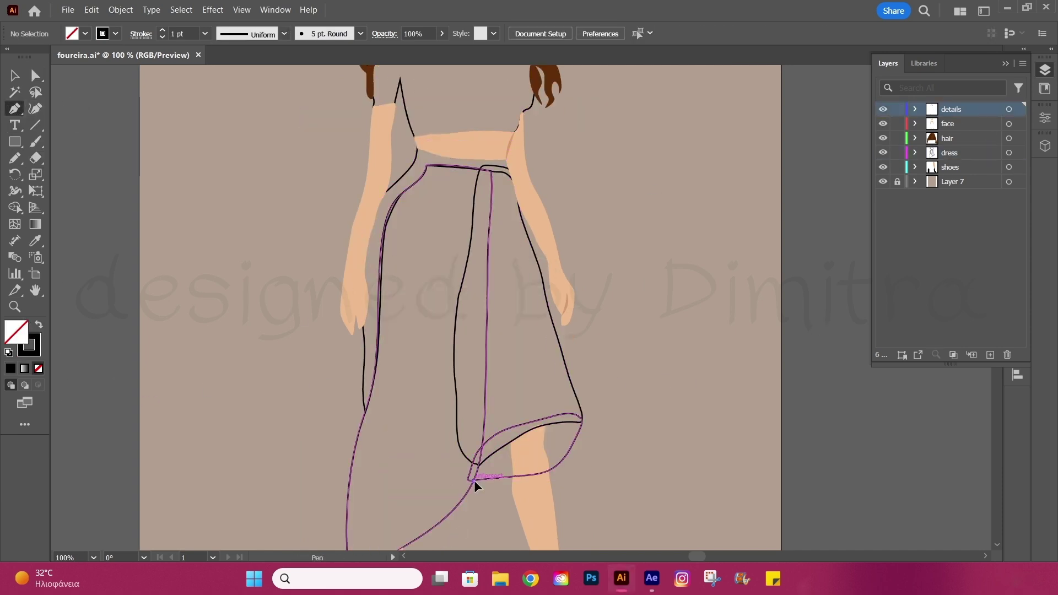
Step: Draw a curved Pen fold line from the skirt hem up toward the waist
{"action": "left_click", "coordinate": [475, 481]}
{"action": "scroll", "coordinate": [491, 378], "scroll_direction": "up", "scroll_amount": 2}
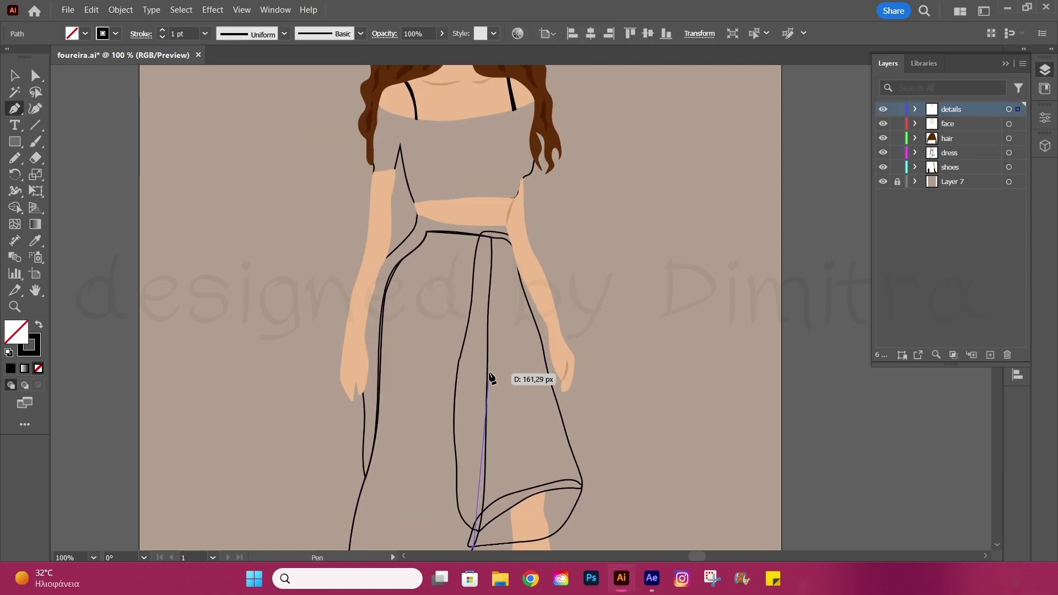
{"action": "left_click", "coordinate": [477, 154]}
{"action": "scroll", "coordinate": [521, 481], "scroll_direction": "down", "scroll_amount": 1}
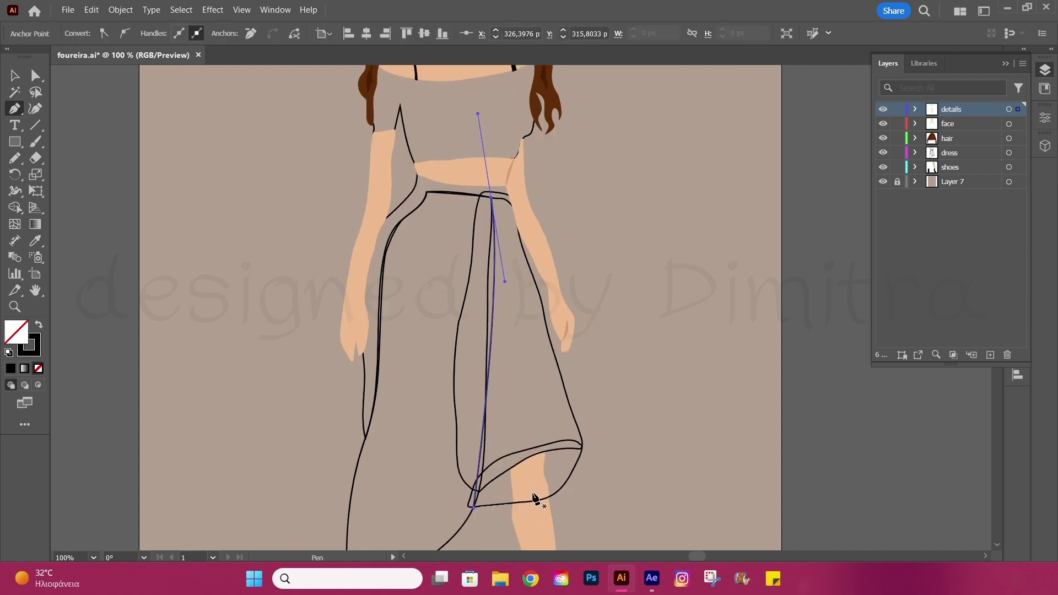
{"action": "scroll", "coordinate": [501, 482], "scroll_direction": "down", "scroll_amount": 1}
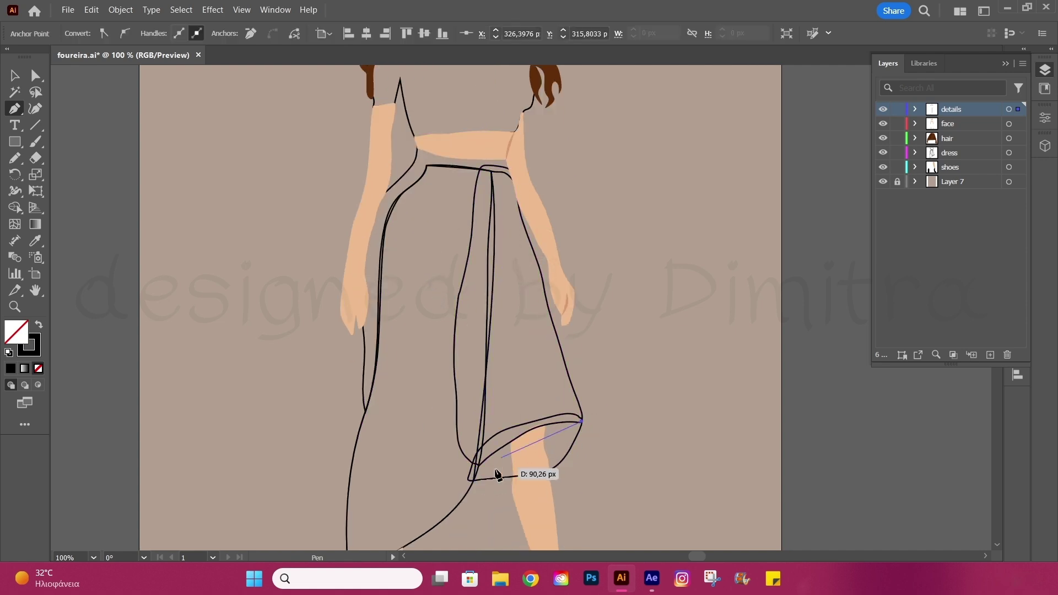
{"action": "left_click_drag", "start_coordinate": [498, 474], "coordinate": [441, 538]}
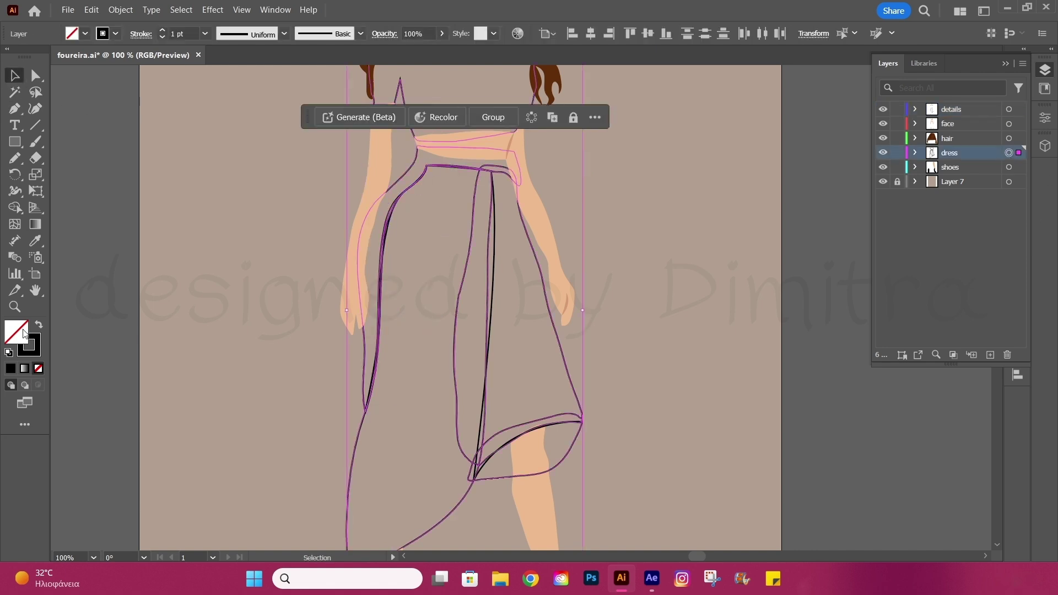
Step: Group the two skirt fold paths and give them a 191919 stroke
{"action": "left_click", "coordinate": [1009, 124]}
{"action": "left_click", "coordinate": [1010, 153], "text": "shift"}
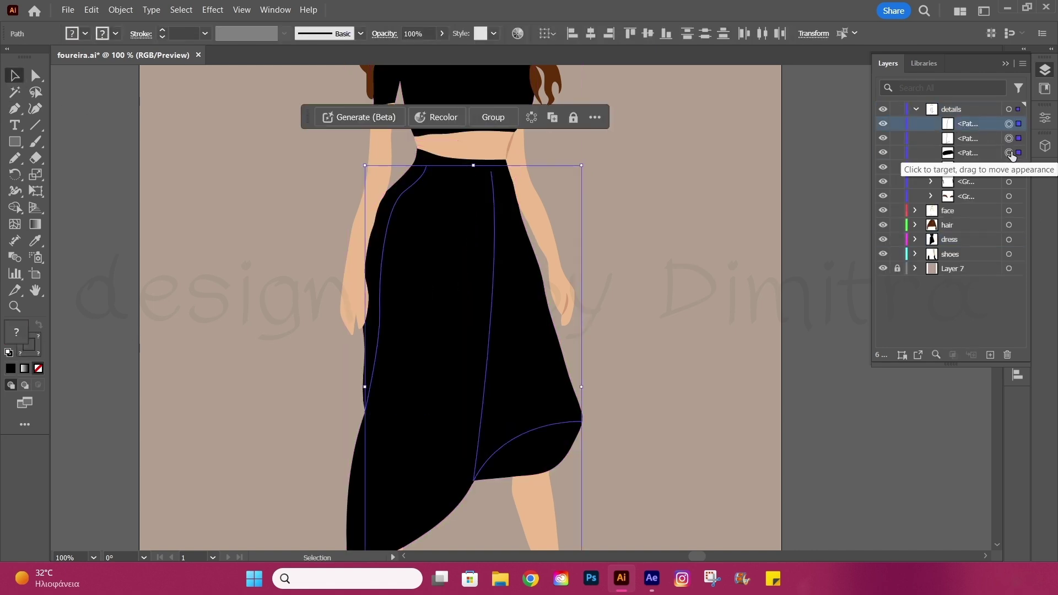
{"action": "left_click", "coordinate": [1018, 141], "text": "shift"}
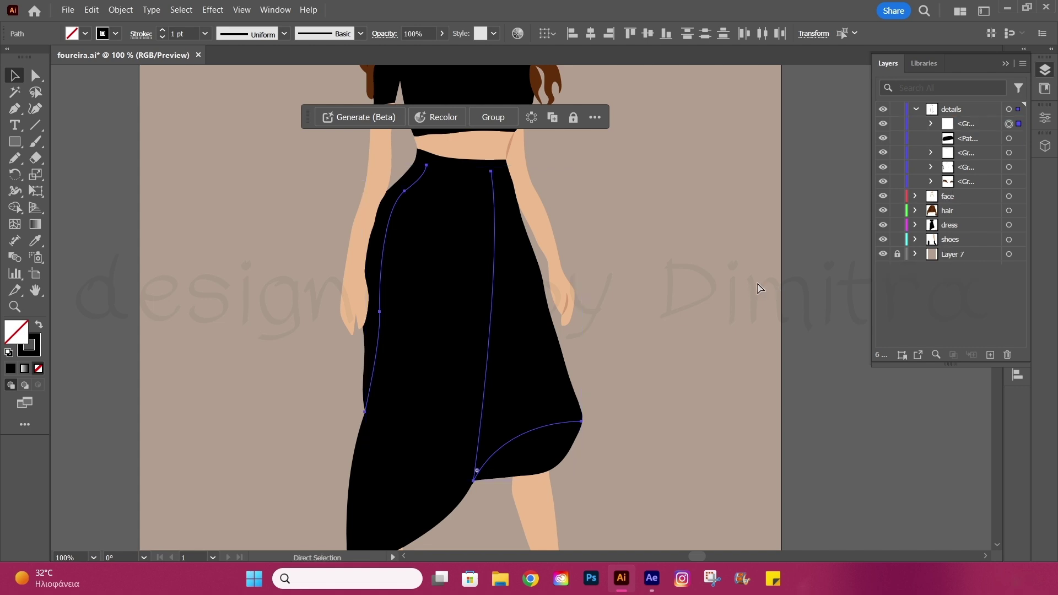
{"action": "key", "text": "ctrl+g"}
{"action": "double_click", "coordinate": [30, 346]}
{"action": "left_click", "coordinate": [715, 406]}
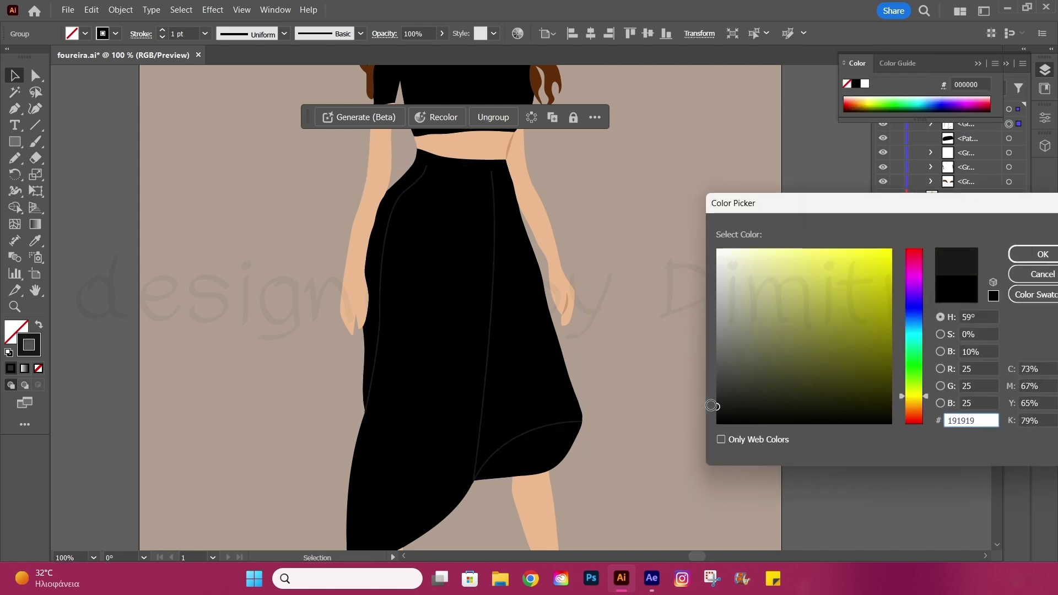
{"action": "left_click", "coordinate": [1043, 254]}
{"action": "left_click", "coordinate": [141, 33]}
{"action": "left_click", "coordinate": [259, 37]}
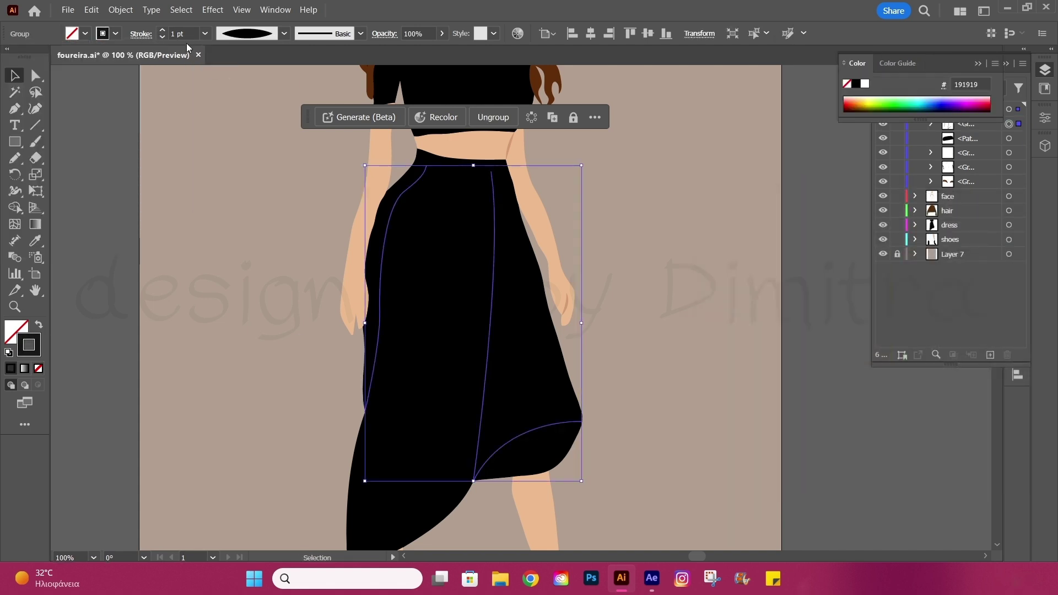
Step: Review the fold-lines group at different zoom levels
{"action": "left_click", "coordinate": [160, 109]}
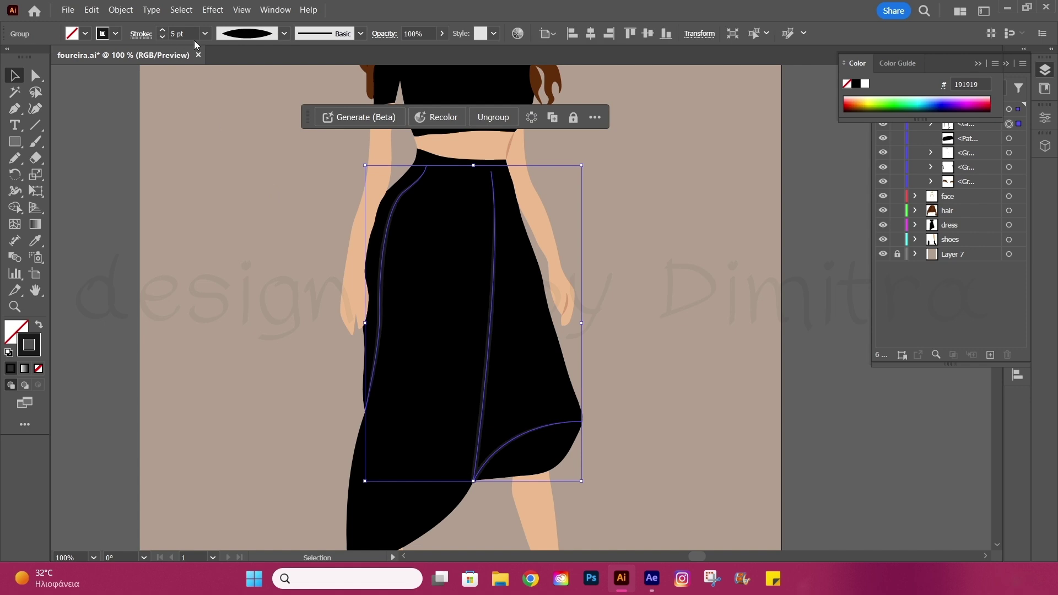
{"action": "left_click", "coordinate": [189, 145]}
{"action": "key", "text": "ctrl+0"}
{"action": "key", "text": "ctrl+1"}
{"action": "left_click", "coordinate": [448, 317]}
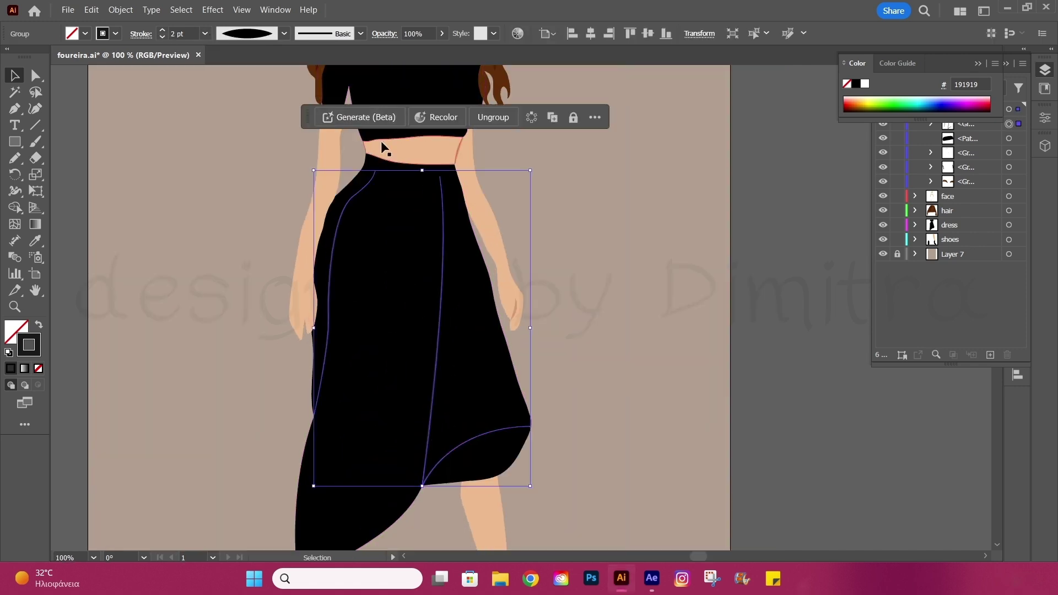
{"action": "left_click", "coordinate": [707, 278]}
{"action": "key", "text": "ctrl+0"}
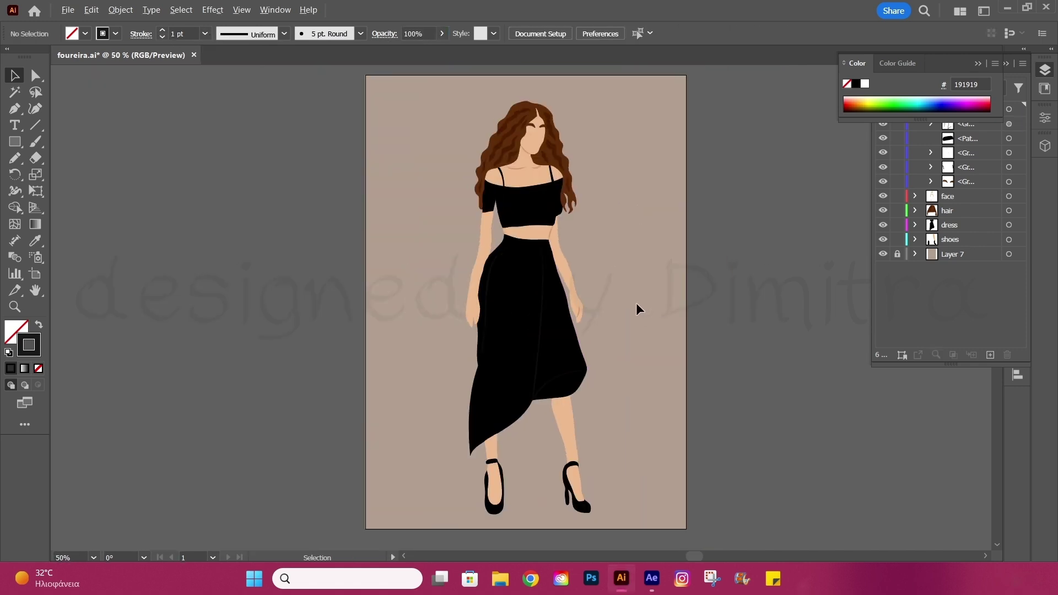
{"action": "key", "text": "ctrl+plus"}
{"action": "key", "text": "ctrl+plus"}
{"action": "key", "text": "ctrl+plus"}
Step: Unite all the skirt pieces into one black shape with Pathfinder
{"action": "left_click", "coordinate": [1009, 225]}
{"action": "key", "text": "ctrl+0"}
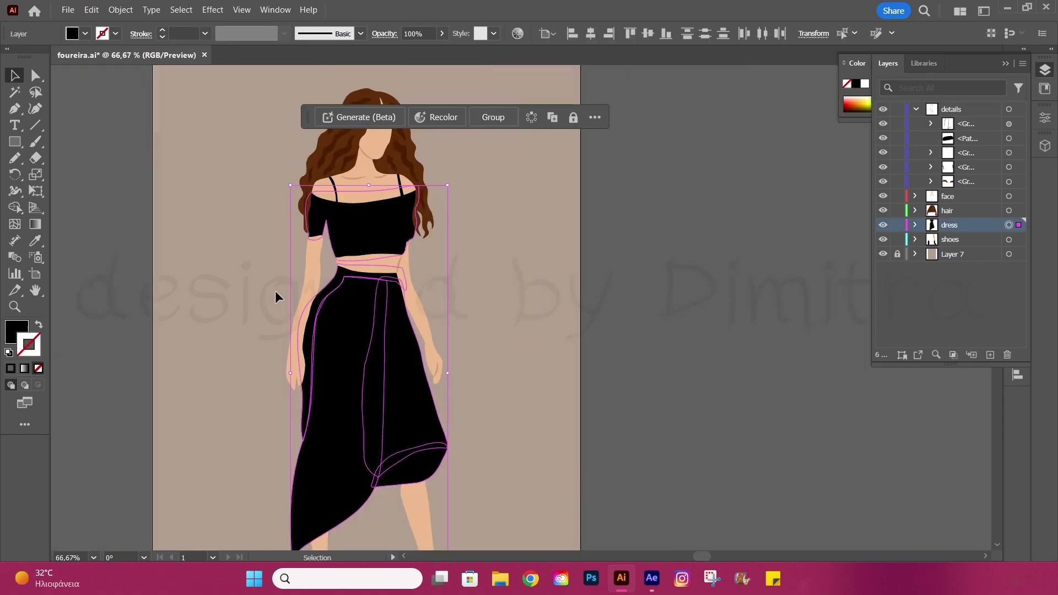
{"action": "left_click", "coordinate": [1018, 375]}
{"action": "left_click", "coordinate": [1018, 346]}
{"action": "left_click", "coordinate": [857, 377]}
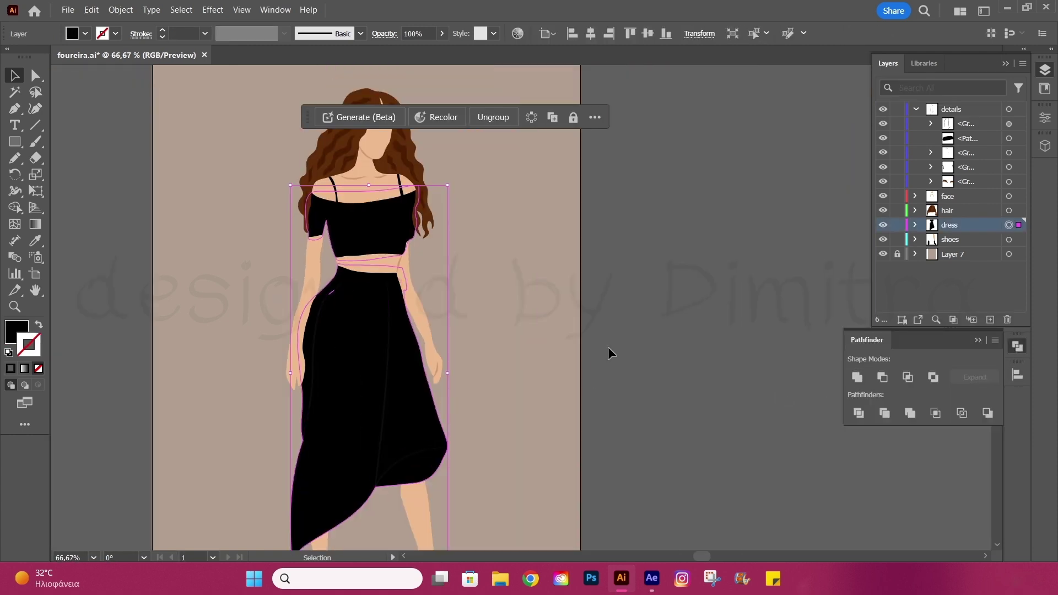
{"action": "left_click", "coordinate": [608, 346]}
{"action": "scroll", "coordinate": [573, 353], "scroll_direction": "down", "scroll_amount": 2}
Step: Recolour the fold-lines group dark grey #262622 and increase its stroke weight
{"action": "left_click", "coordinate": [389, 320]}
{"action": "key", "text": "ctrl+plus"}
{"action": "key", "text": "ctrl+plus"}
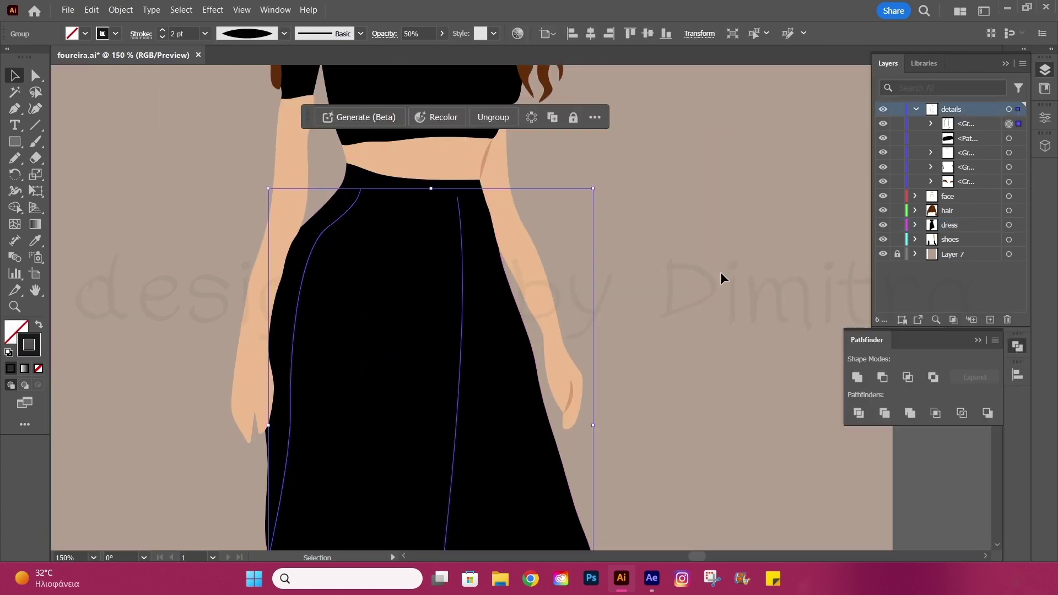
{"action": "double_click", "coordinate": [29, 345]}
{"action": "left_click_drag", "start_coordinate": [716, 409], "coordinate": [719, 384]}
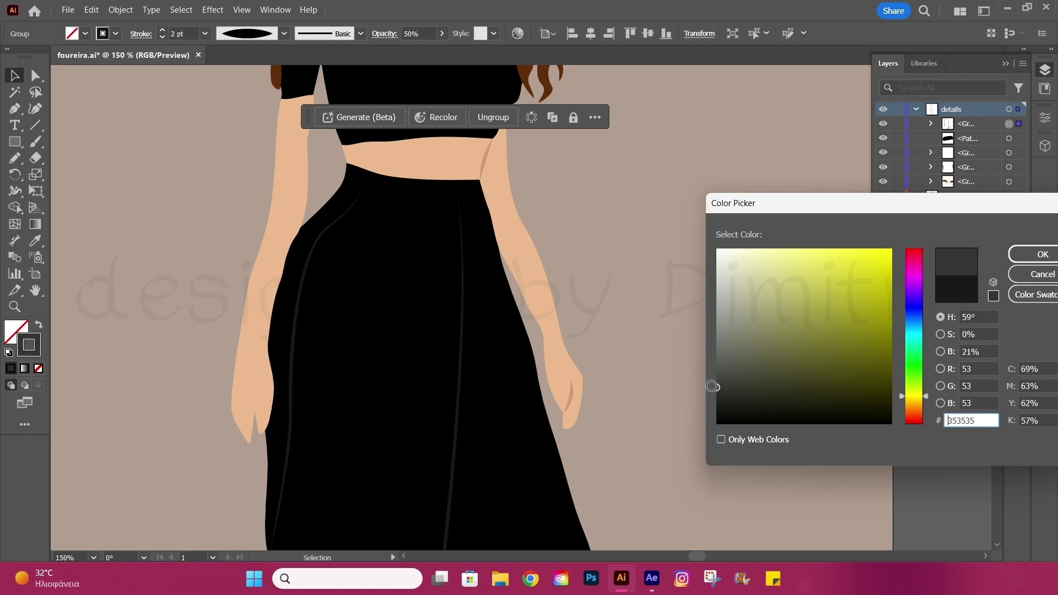
{"action": "left_click", "coordinate": [1011, 255]}
{"action": "scroll", "coordinate": [682, 300], "scroll_direction": "down", "scroll_amount": 3}
{"action": "scroll", "coordinate": [626, 320], "scroll_direction": "down", "scroll_amount": 1}
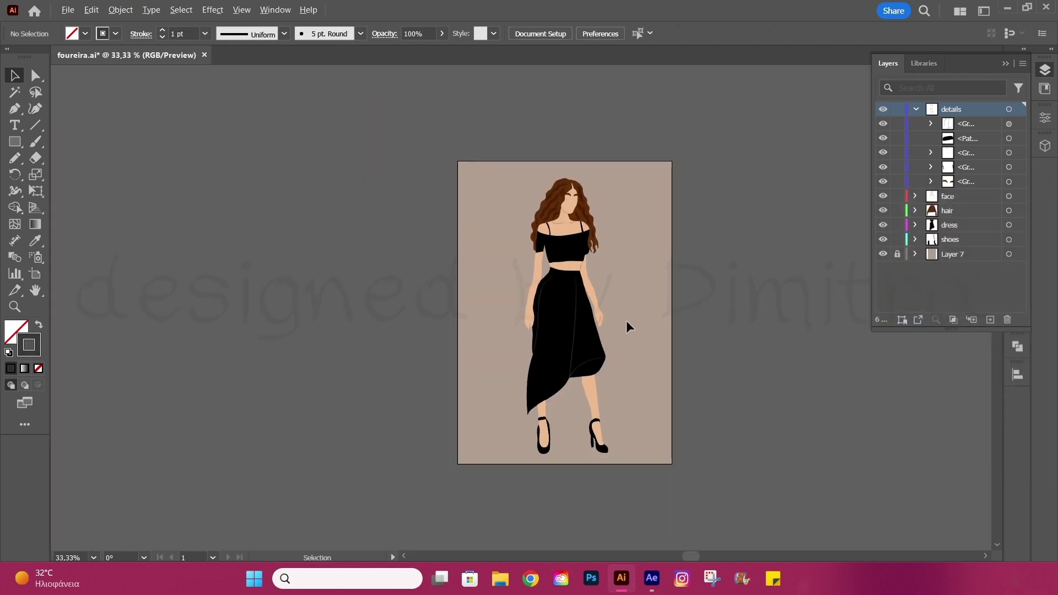
{"action": "scroll", "coordinate": [562, 331], "scroll_direction": "up", "scroll_amount": 3}
{"action": "double_click", "coordinate": [29, 345]}
{"action": "left_click", "coordinate": [737, 395]}
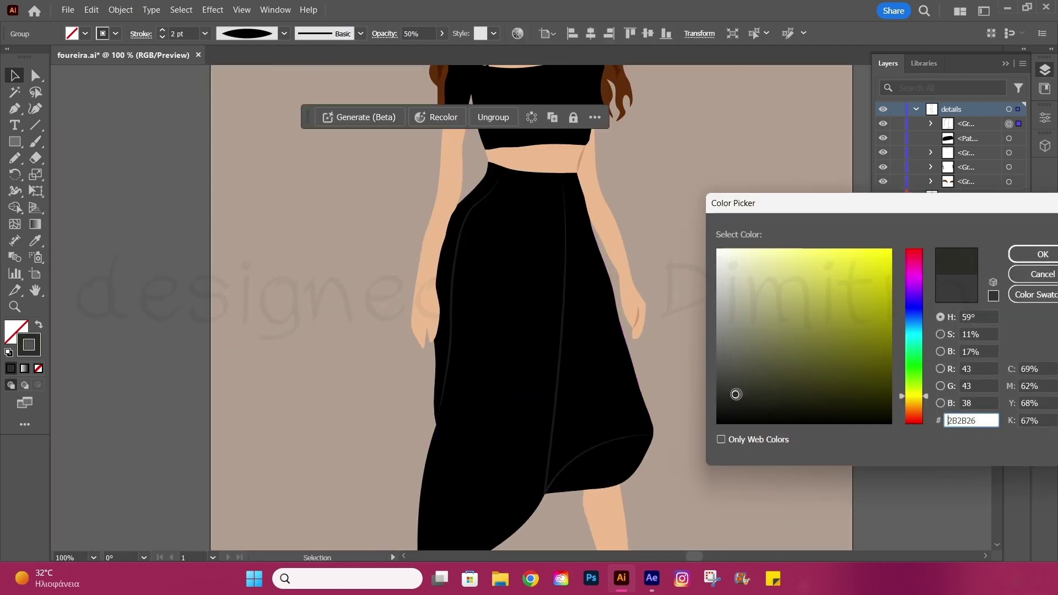
{"action": "left_click", "coordinate": [1036, 253]}
{"action": "left_click", "coordinate": [163, 31]}
{"action": "left_click", "coordinate": [162, 30]}
{"action": "left_click", "coordinate": [162, 31]}
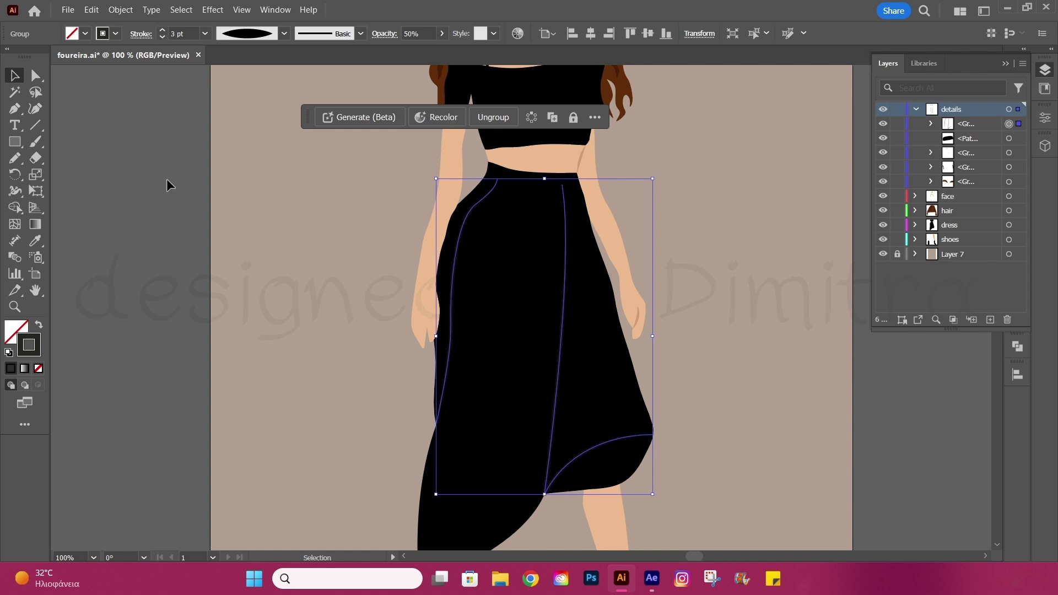
Step: Move the skirt fold lines' bottom anchors onto the hem edge
{"action": "key", "text": "a"}
{"action": "scroll", "coordinate": [586, 484], "scroll_direction": "up", "scroll_amount": 2}
{"action": "scroll", "coordinate": [508, 491], "scroll_direction": "up", "scroll_amount": 2}
{"action": "left_click_drag", "start_coordinate": [508, 504], "coordinate": [511, 498]}
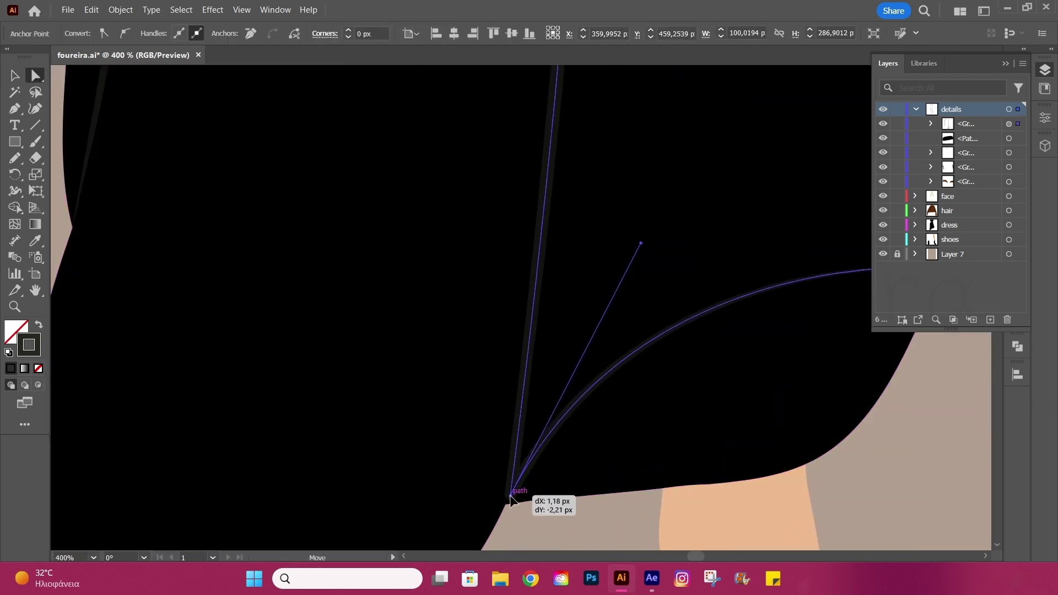
{"action": "key", "text": "v"}
{"action": "key", "text": "ctrl+minus"}
{"action": "key", "text": "ctrl+minus"}
{"action": "key", "text": "ctrl+plus"}
{"action": "key", "text": "ctrl+plus"}
{"action": "key", "text": "ctrl+plus"}
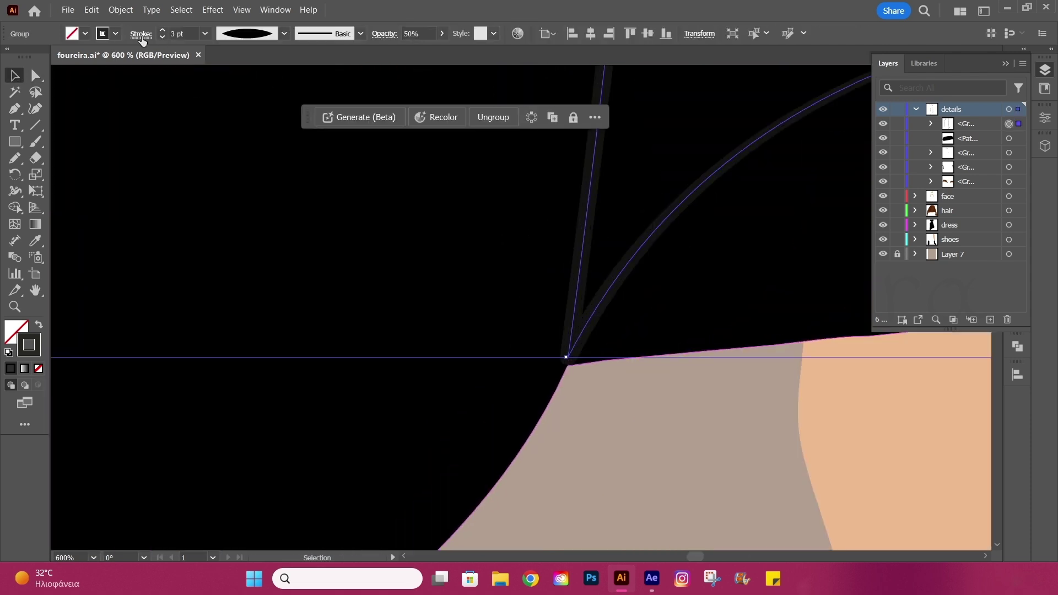
{"action": "left_click", "coordinate": [141, 34]}
{"action": "key", "text": "a"}
{"action": "left_click", "coordinate": [568, 357]}
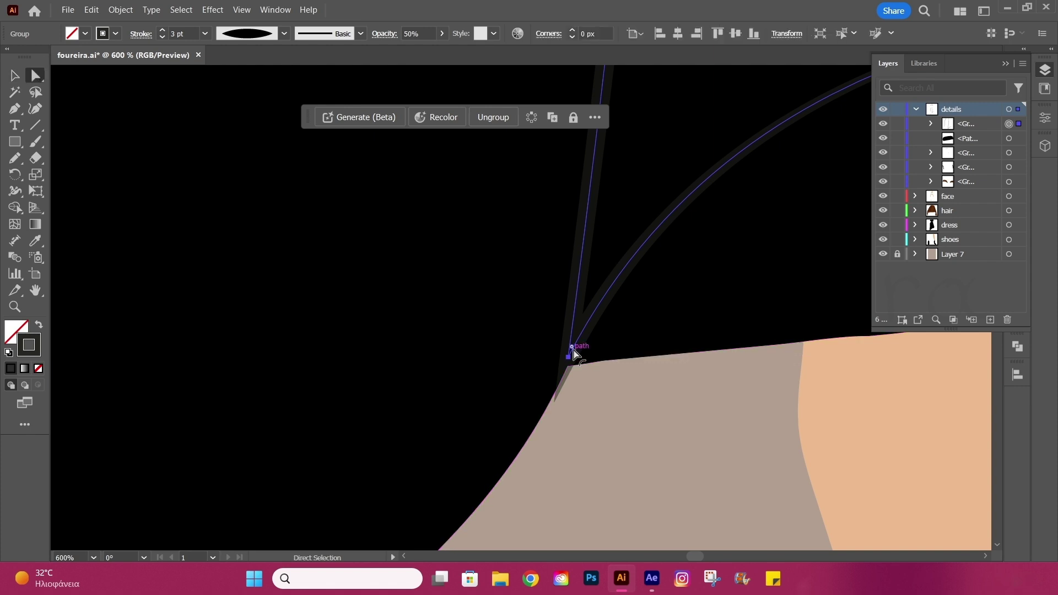
{"action": "double_click", "coordinate": [571, 347]}
{"action": "key", "text": "Return"}
{"action": "left_click_drag", "start_coordinate": [571, 360], "coordinate": [586, 319]}
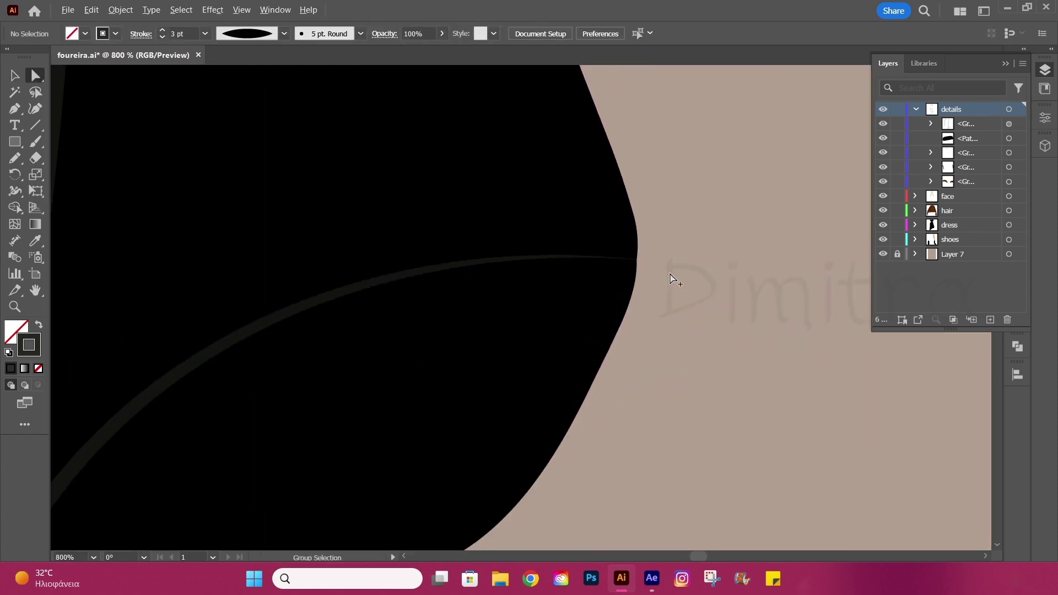
{"action": "scroll", "coordinate": [661, 284], "scroll_direction": "down", "scroll_amount": 5}
{"action": "scroll", "coordinate": [461, 260], "scroll_direction": "up", "scroll_amount": 4}
Step: Pull the fold lines' top ends up to the waistband so they sit on the skirt edges
{"action": "left_click_drag", "start_coordinate": [431, 256], "coordinate": [406, 166]}
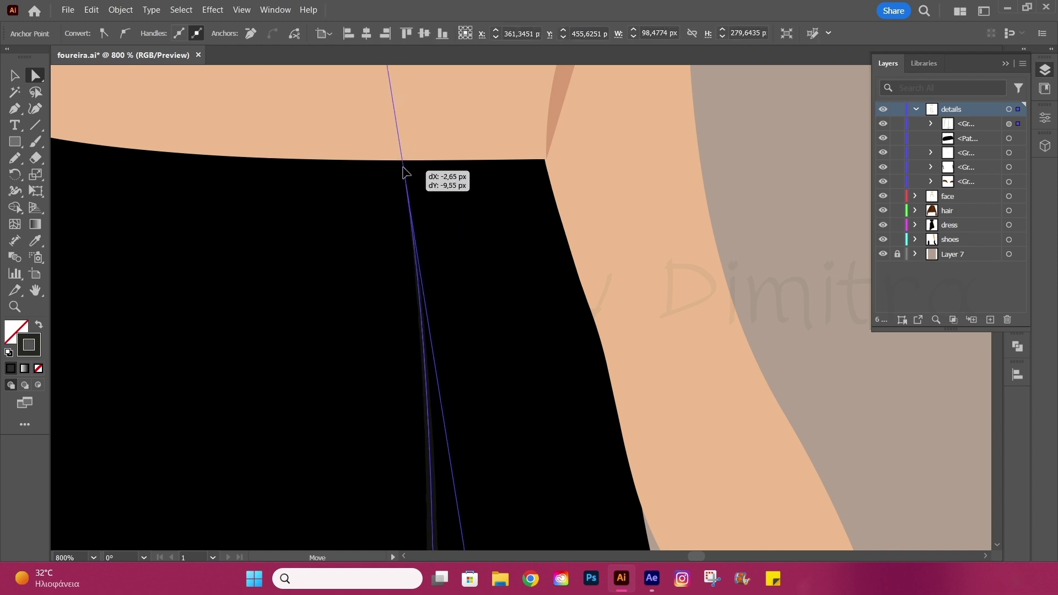
{"action": "scroll", "coordinate": [386, 209], "scroll_direction": "down", "scroll_amount": 2}
{"action": "left_click", "coordinate": [238, 216]}
{"action": "mouse_move", "coordinate": [238, 216]}
{"action": "left_mouse_down"}
{"action": "mouse_move", "coordinate": [260, 165]}
{"action": "mouse_move", "coordinate": [284, 157]}
{"action": "left_mouse_up"}
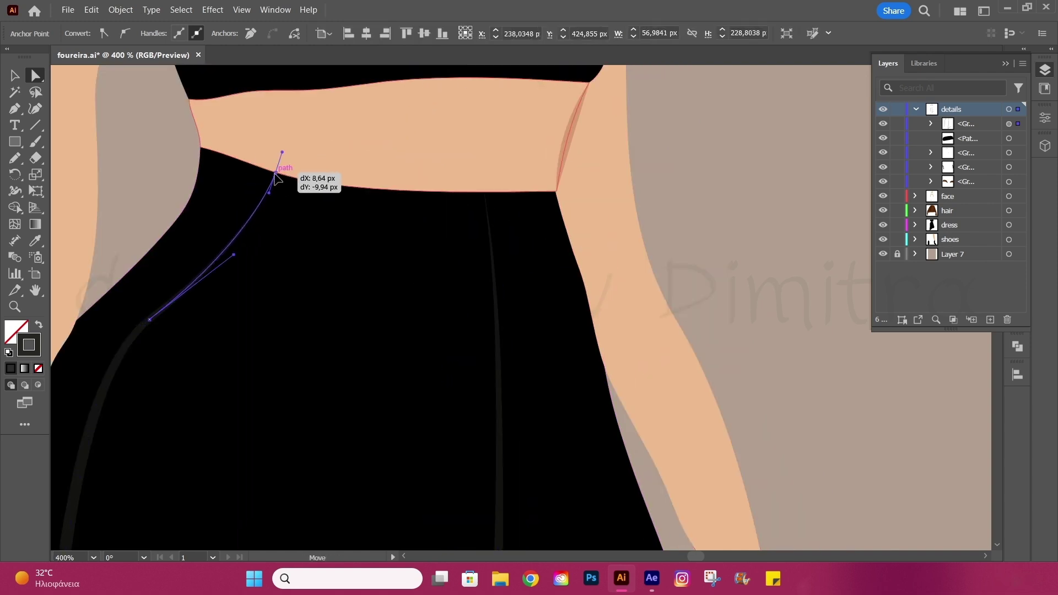
{"action": "left_click", "coordinate": [815, 232]}
{"action": "scroll", "coordinate": [489, 355], "scroll_direction": "down", "scroll_amount": 4}
{"action": "scroll", "coordinate": [489, 355], "scroll_direction": "up", "scroll_amount": 5}
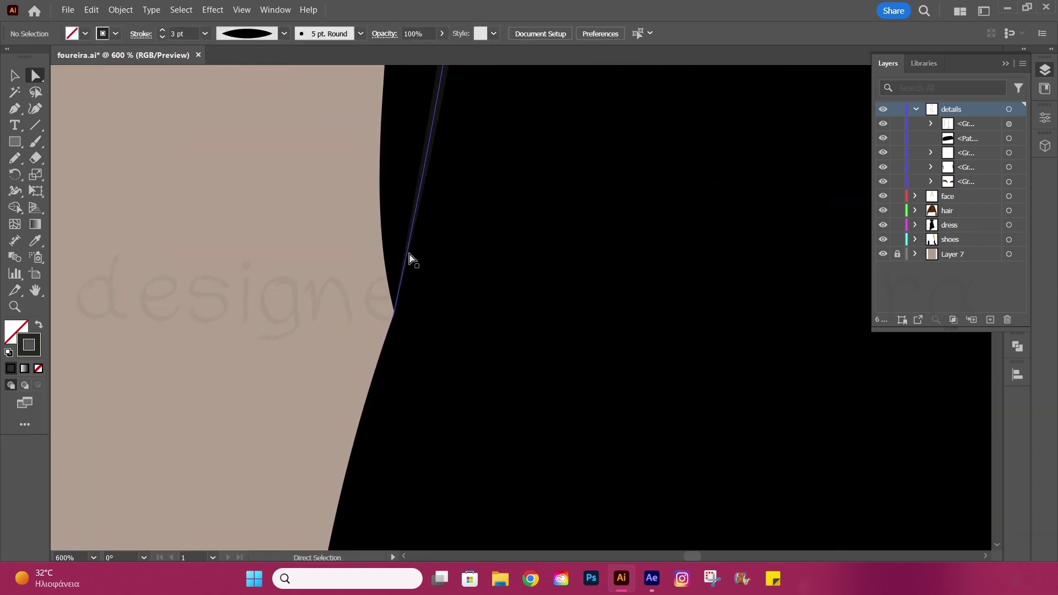
{"action": "left_click", "coordinate": [394, 323]}
{"action": "key", "text": "ctrl+0"}
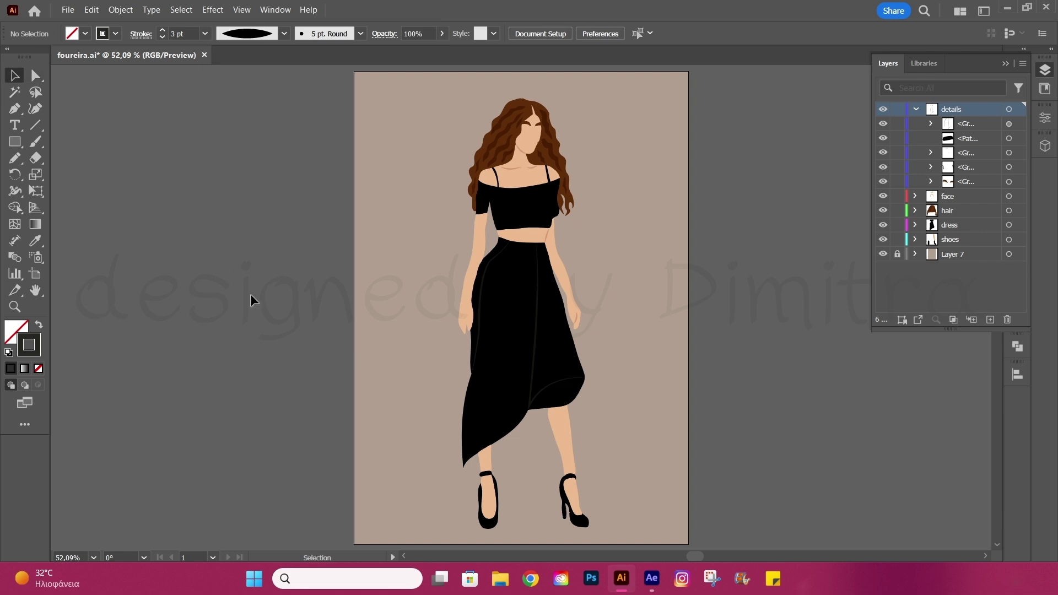
Step: Set the skirt fold-lines group to 20% opacity
{"action": "left_click", "coordinate": [534, 331]}
{"action": "double_click", "coordinate": [29, 344]}
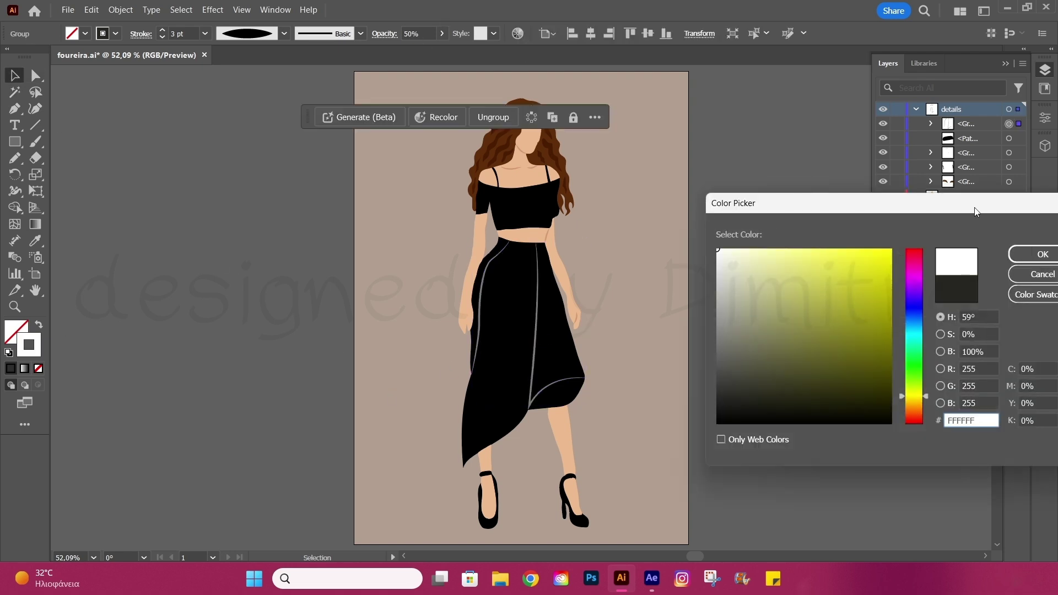
{"action": "key", "text": "Escape"}
{"action": "left_click", "coordinate": [419, 33]}
{"action": "type", "text": "20"}
{"action": "key", "text": "Return"}
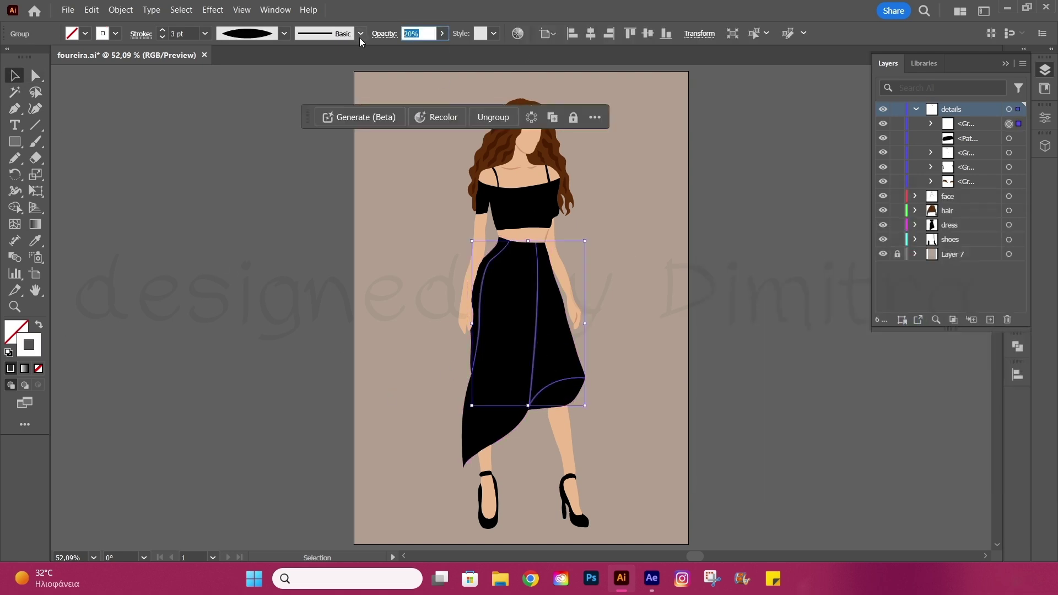
{"action": "left_click", "coordinate": [613, 369]}
{"action": "scroll", "coordinate": [704, 361], "scroll_direction": "up", "scroll_amount": 1}
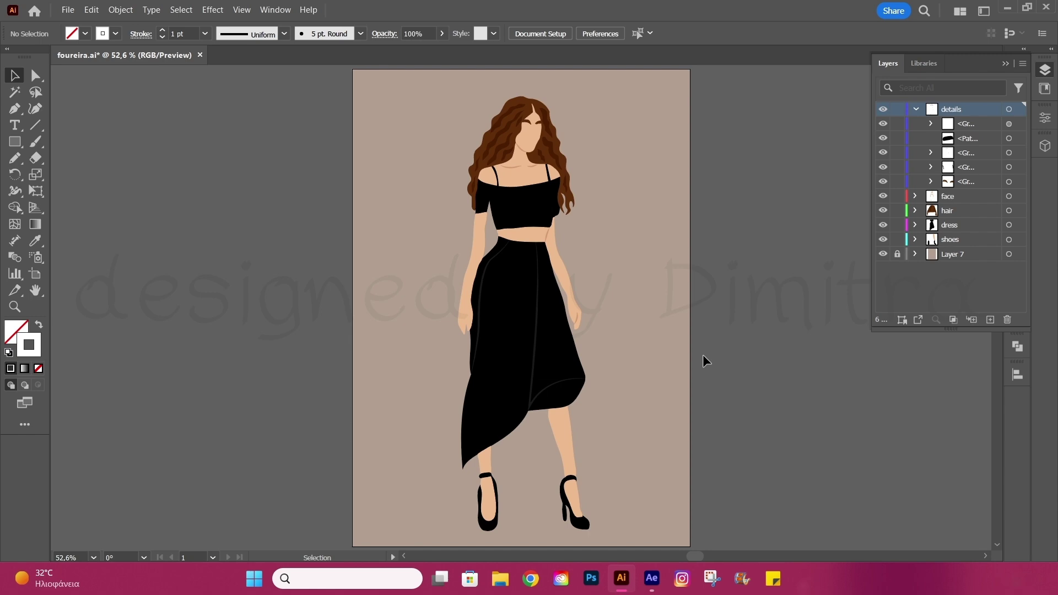
Step: Save the illustration and export the artboard as a JPEG named foureira
{"action": "left_click", "coordinate": [68, 9]}
{"action": "left_click", "coordinate": [94, 132]}
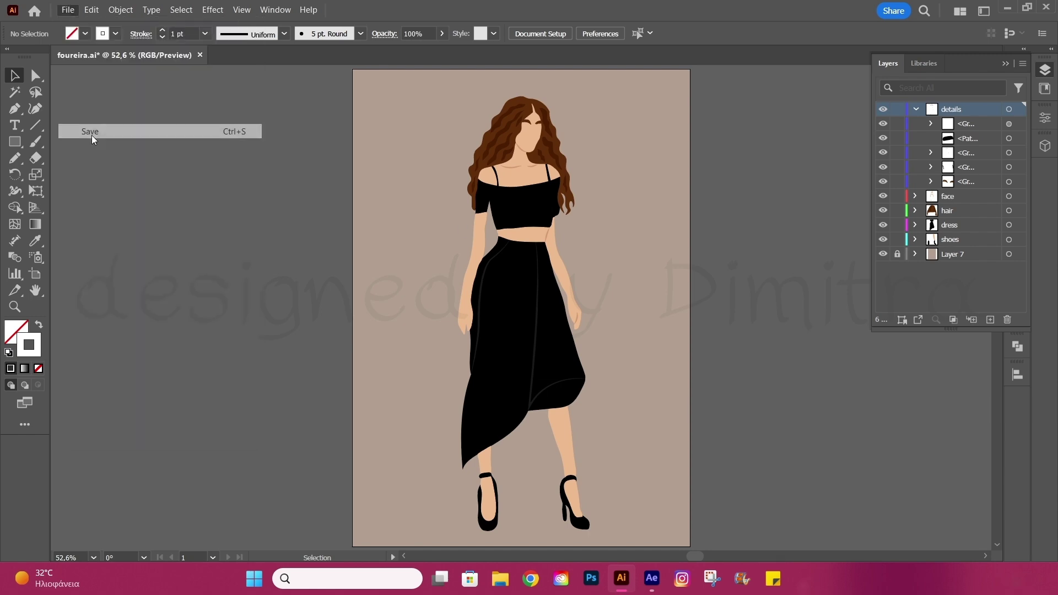
{"action": "left_click", "coordinate": [68, 10]}
{"action": "left_click", "coordinate": [329, 312]}
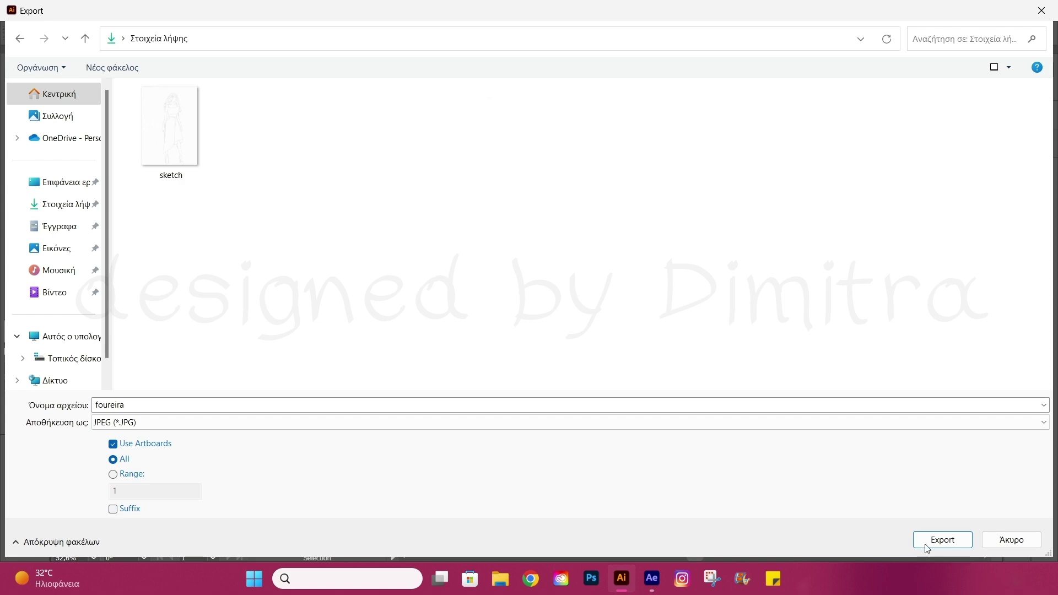
{"action": "left_click", "coordinate": [928, 546]}
{"action": "left_click", "coordinate": [573, 470]}
Step: View foureira.jpg from Downloads in Photos beside the sketch, then close Photos
{"action": "left_click", "coordinate": [500, 578]}
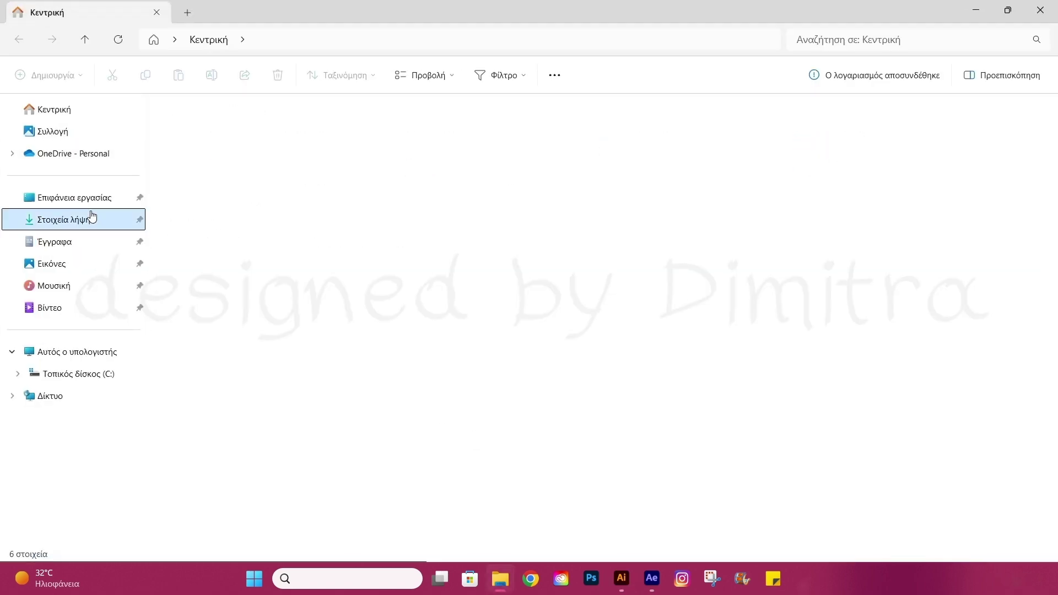
{"action": "left_click", "coordinate": [66, 219]}
{"action": "double_click", "coordinate": [264, 147]}
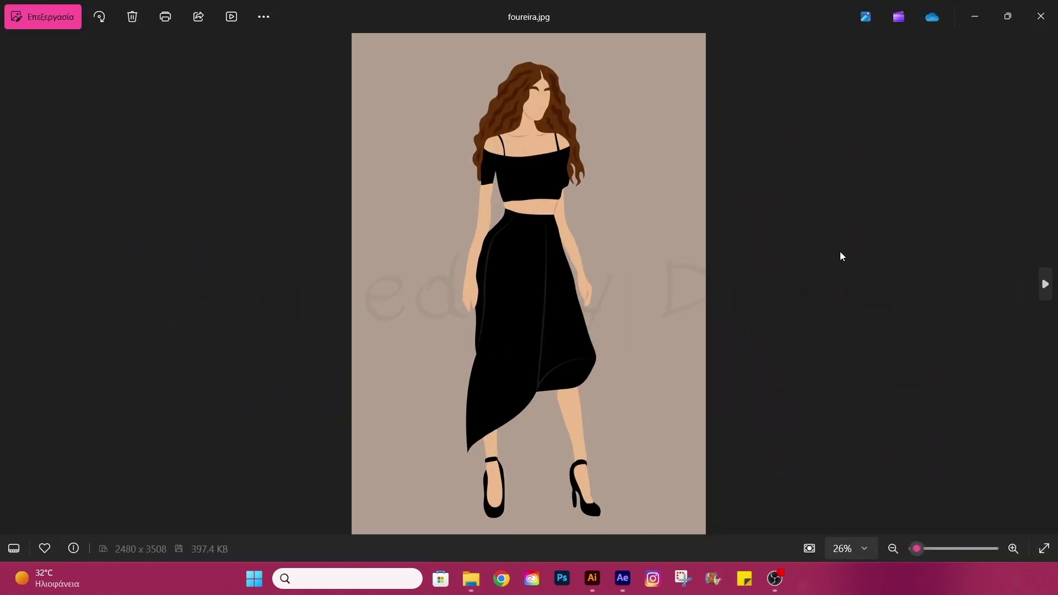
{"action": "key", "text": "Right"}
{"action": "key", "text": "Left"}
{"action": "key", "text": "ctrl+a"}
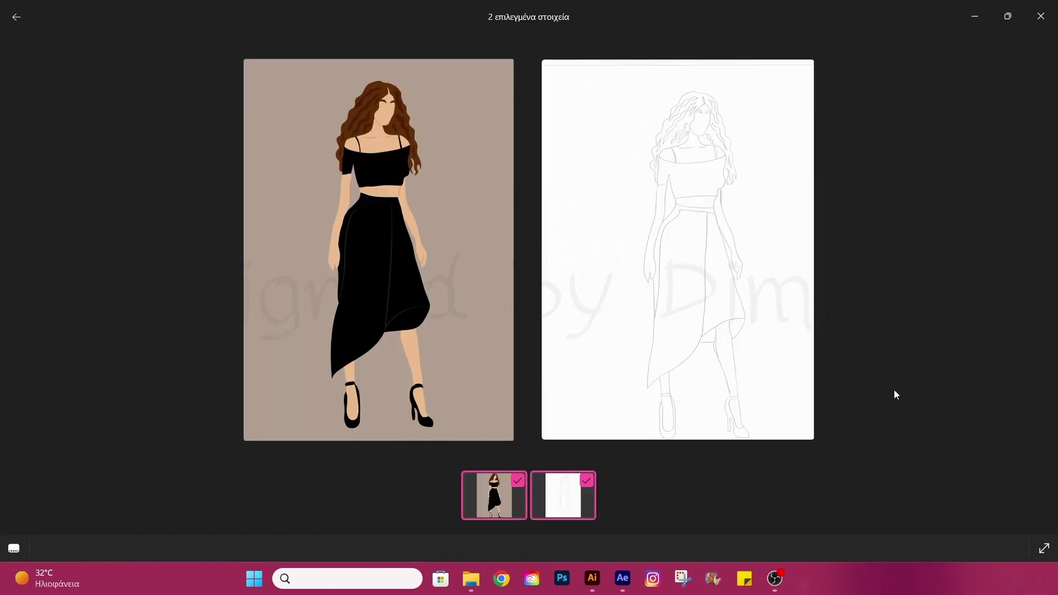
{"action": "left_click", "coordinate": [1041, 17]}
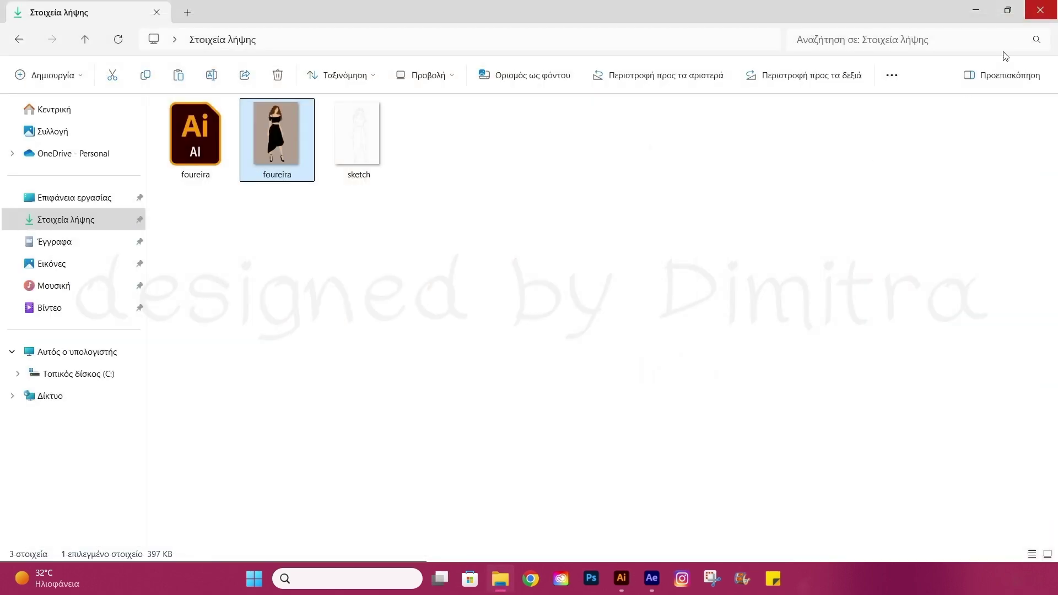
{"action": "left_click", "coordinate": [66, 10]}
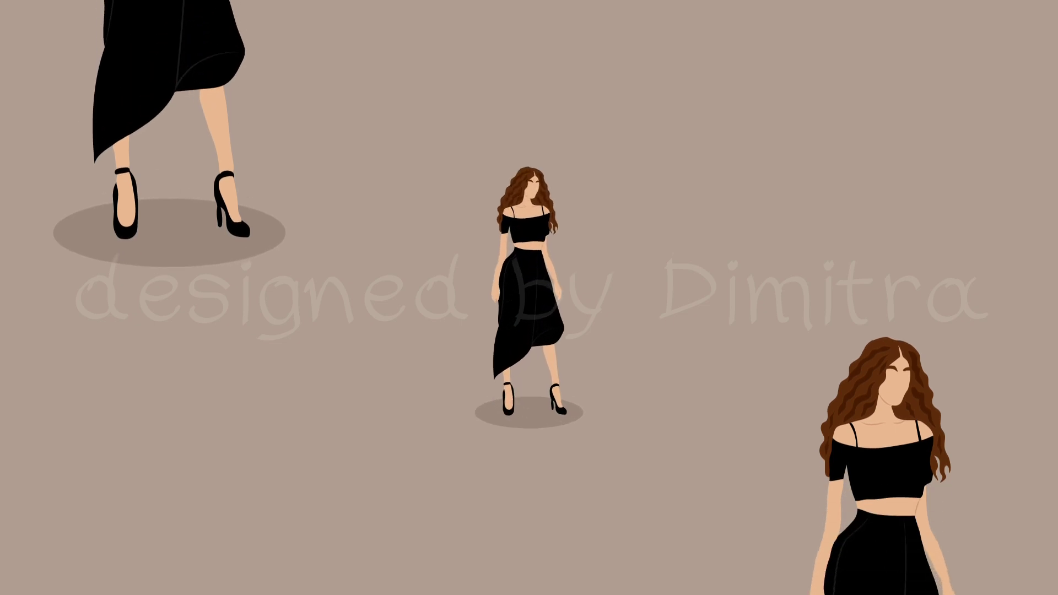